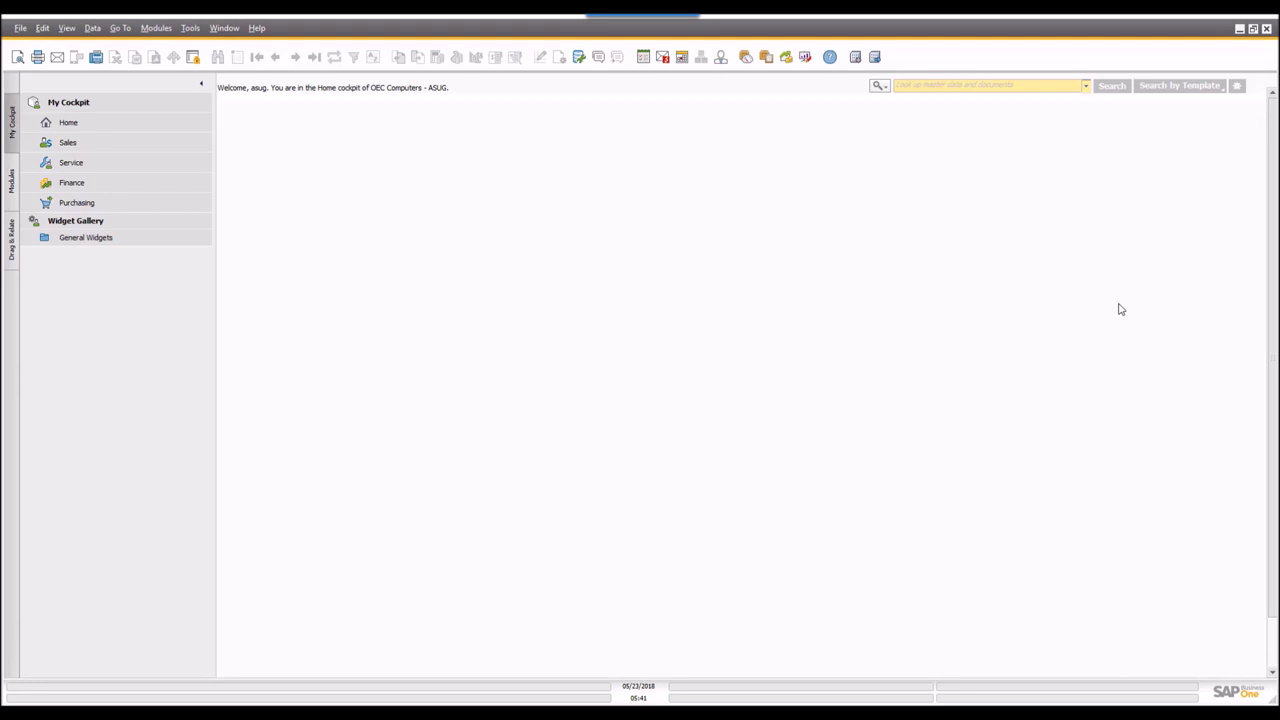
# Review the functions offered in the CRM, Sales - AR and Business Partners modules
pyautogui.click(12, 185)
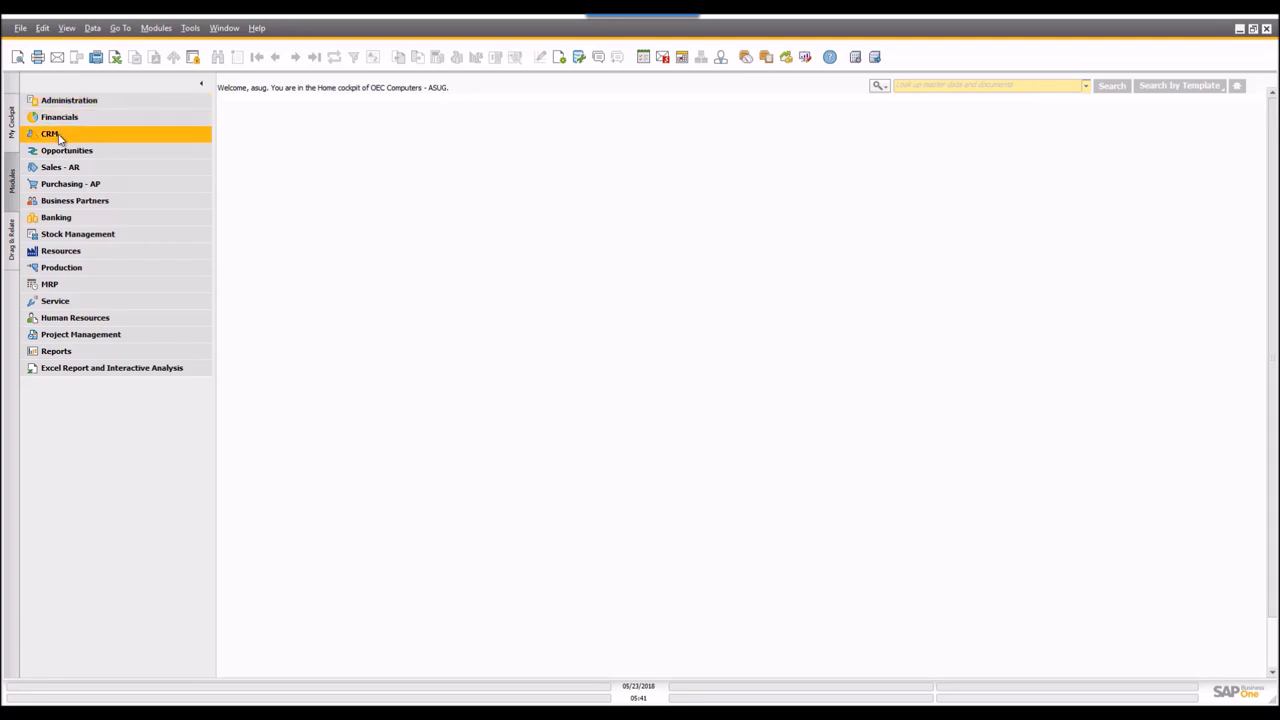
pyautogui.click(47, 136)
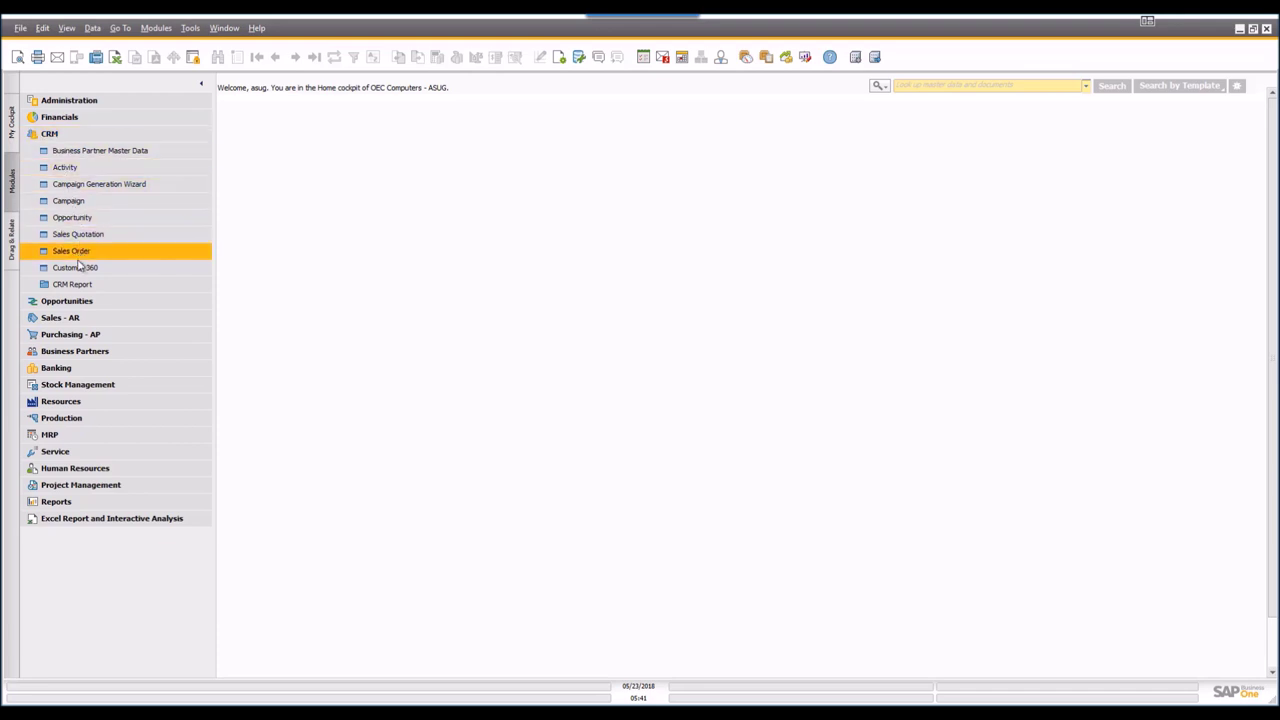
pyautogui.click(42, 138)
pyautogui.click(46, 138)
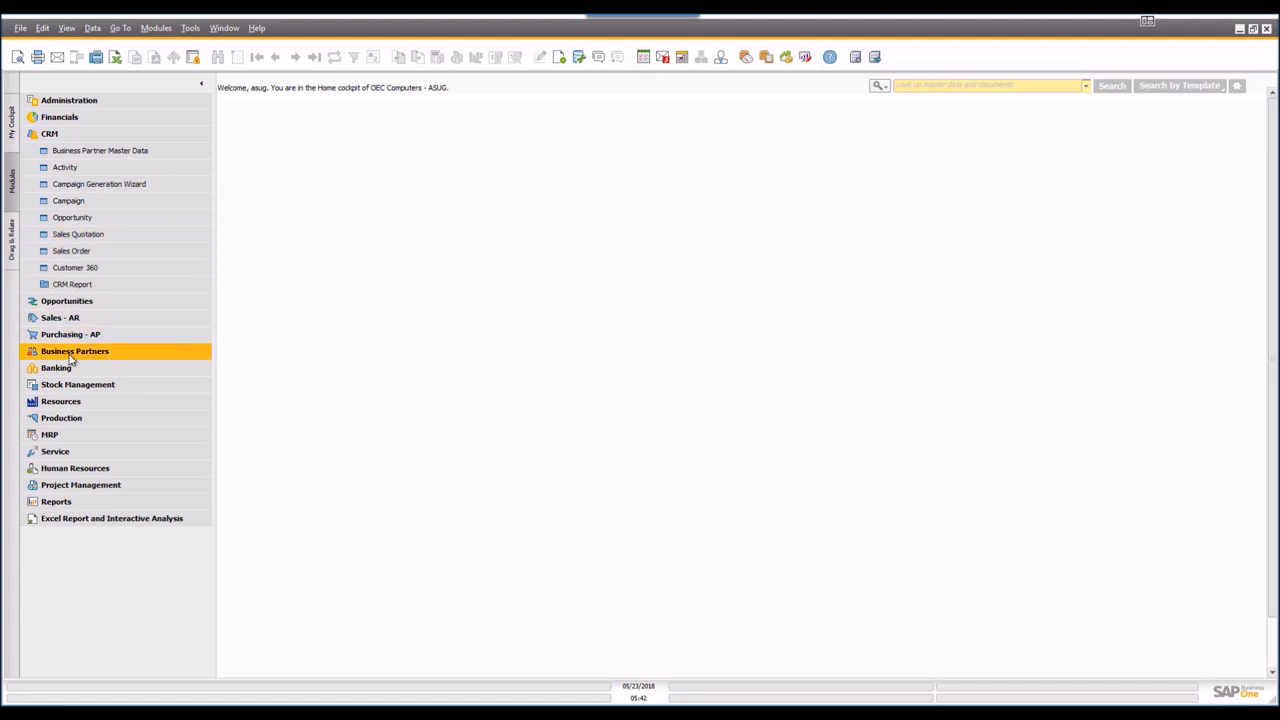
pyautogui.click(66, 318)
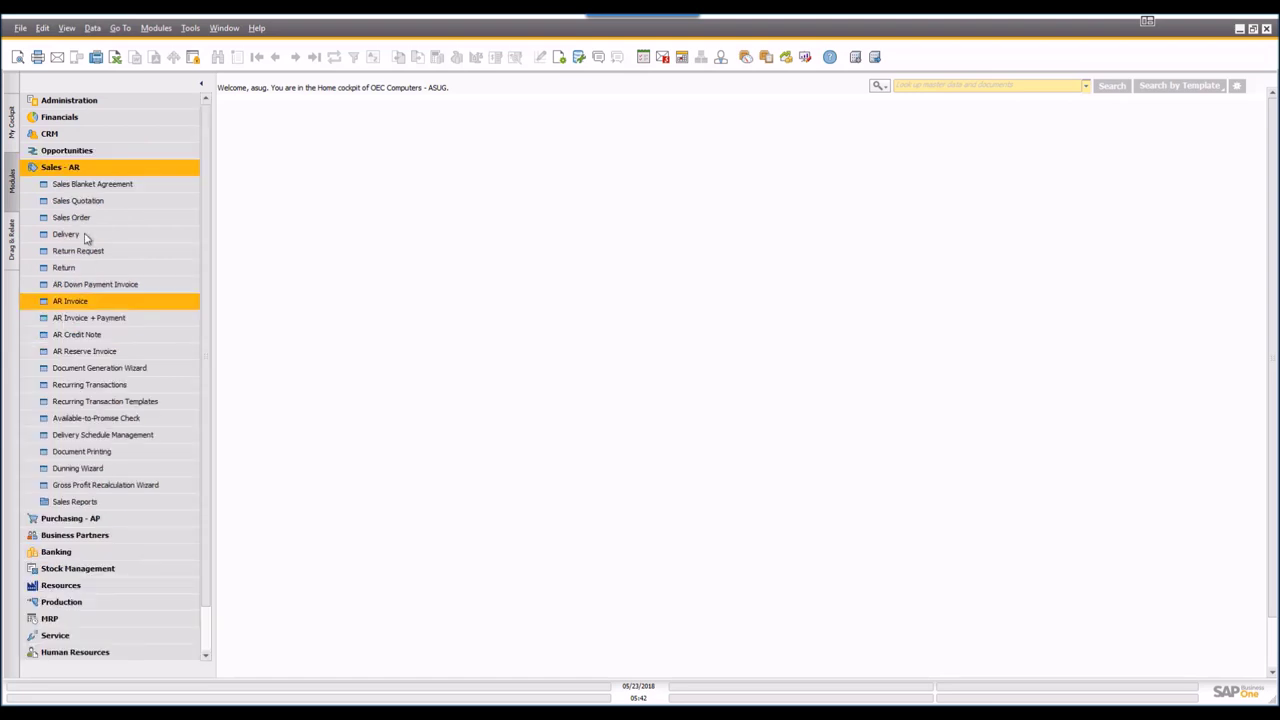
pyautogui.click(72, 172)
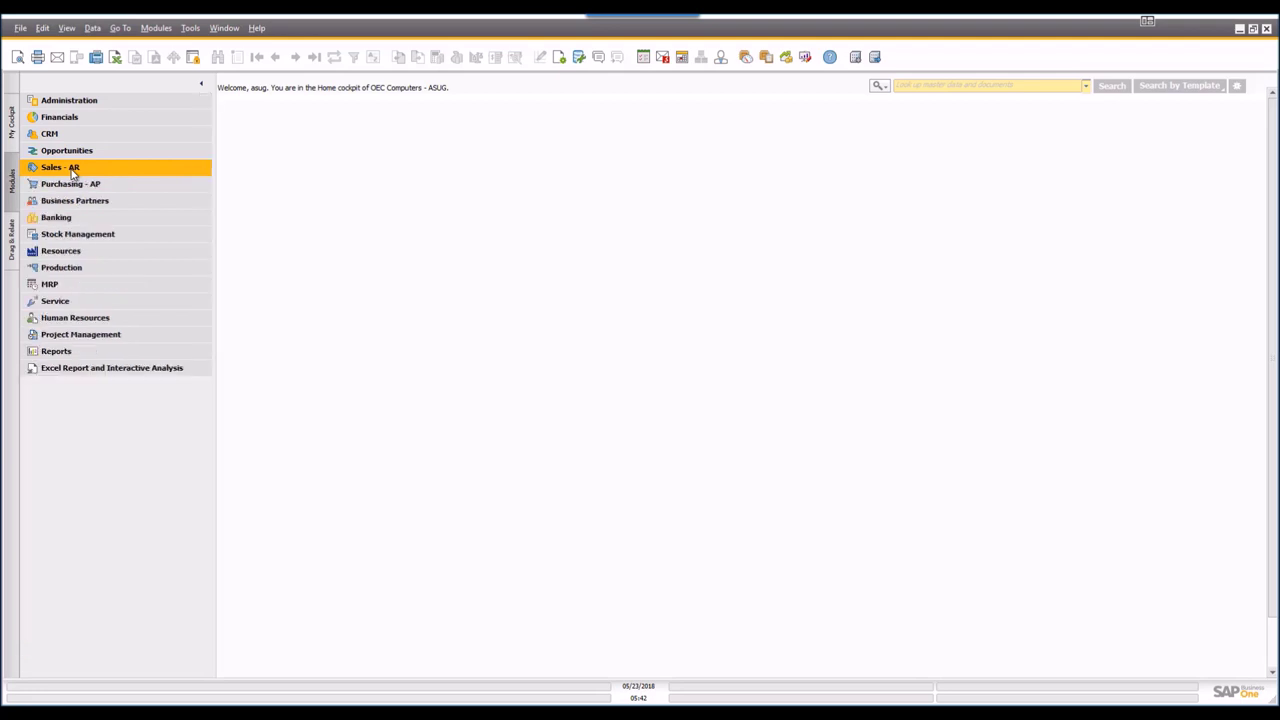
pyautogui.click(57, 137)
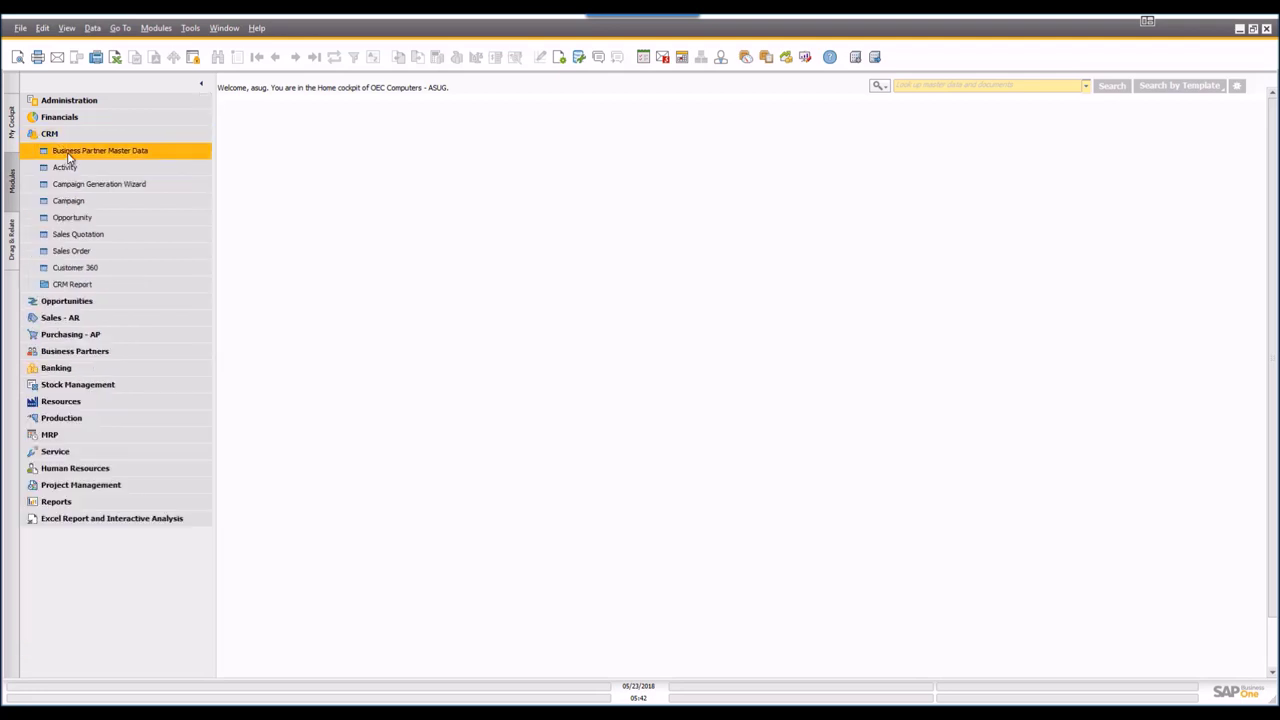
pyautogui.click(75, 352)
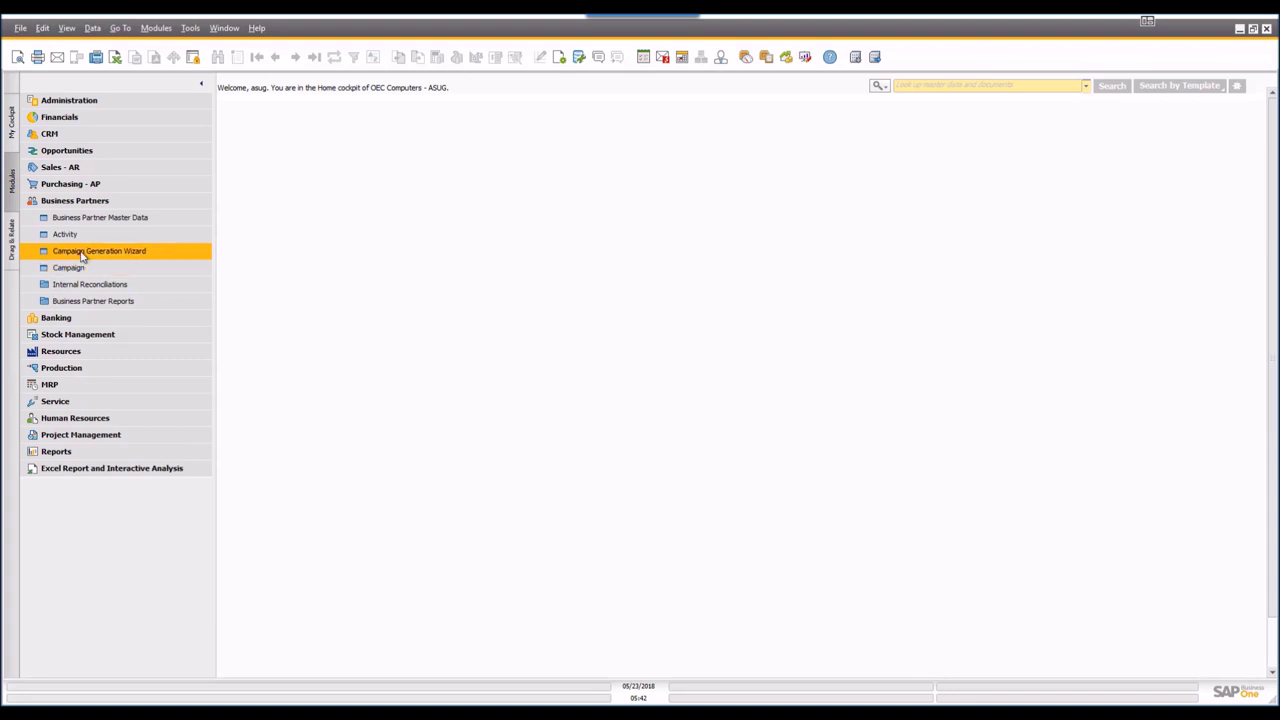
pyautogui.click(50, 136)
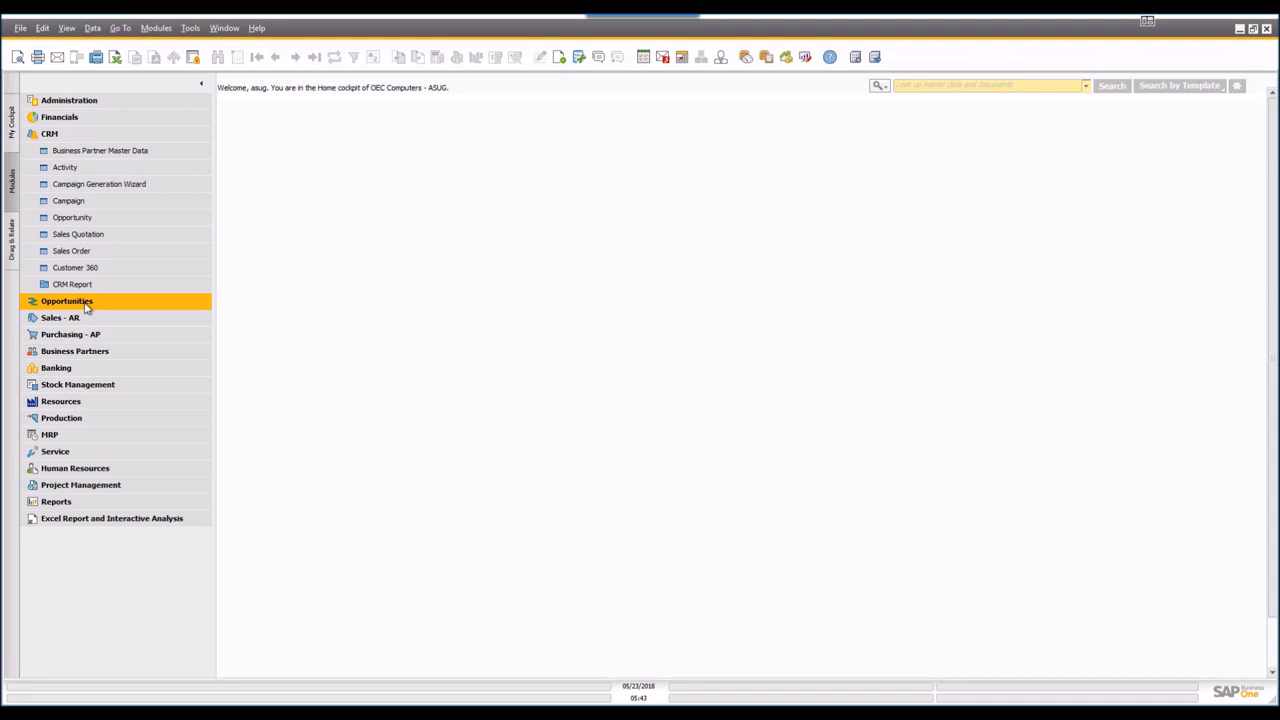
pyautogui.click(62, 138)
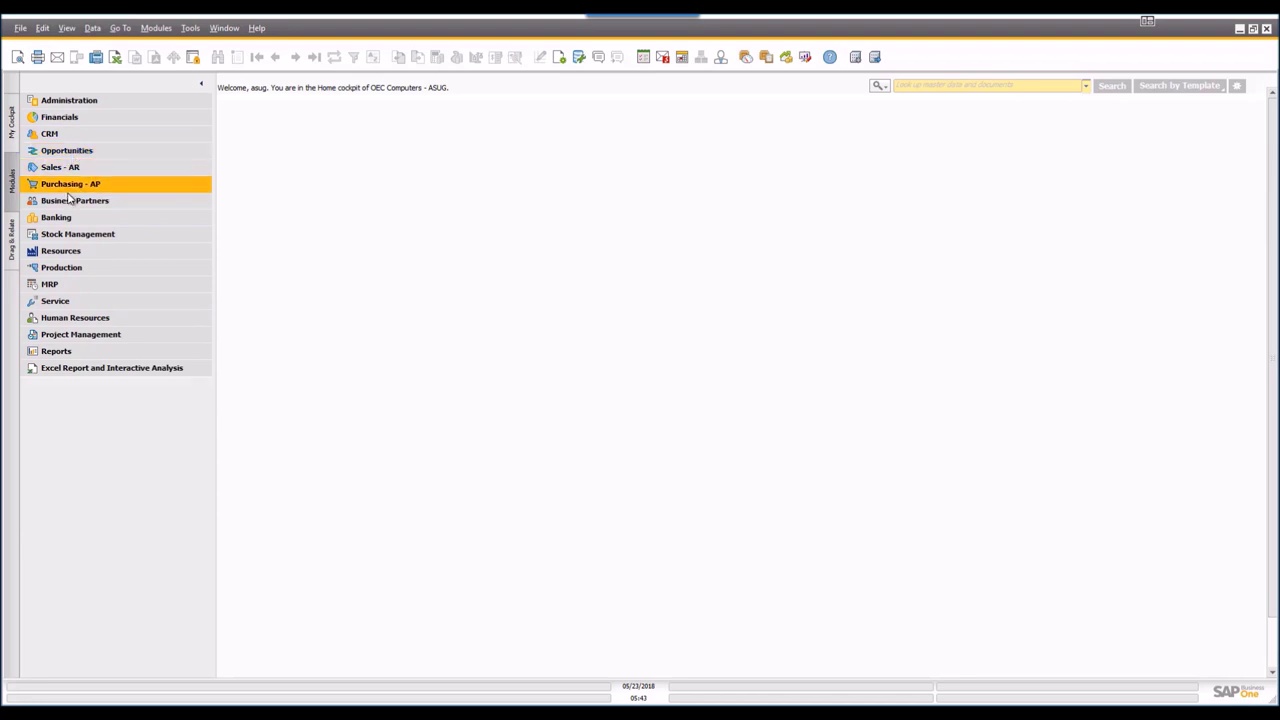
# Open Business Partner Master Data from the Business Partners module and go to the first record, customer Maxi-Teq
pyautogui.click(70, 203)
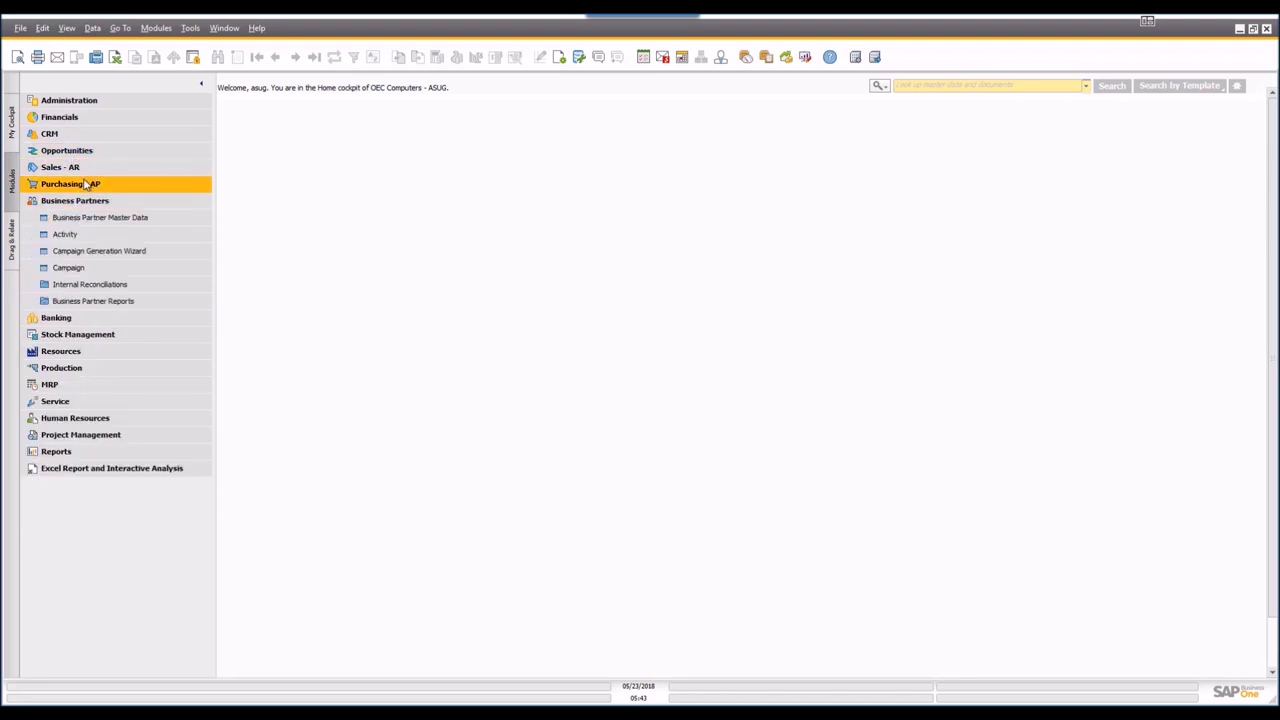
pyautogui.click(89, 219)
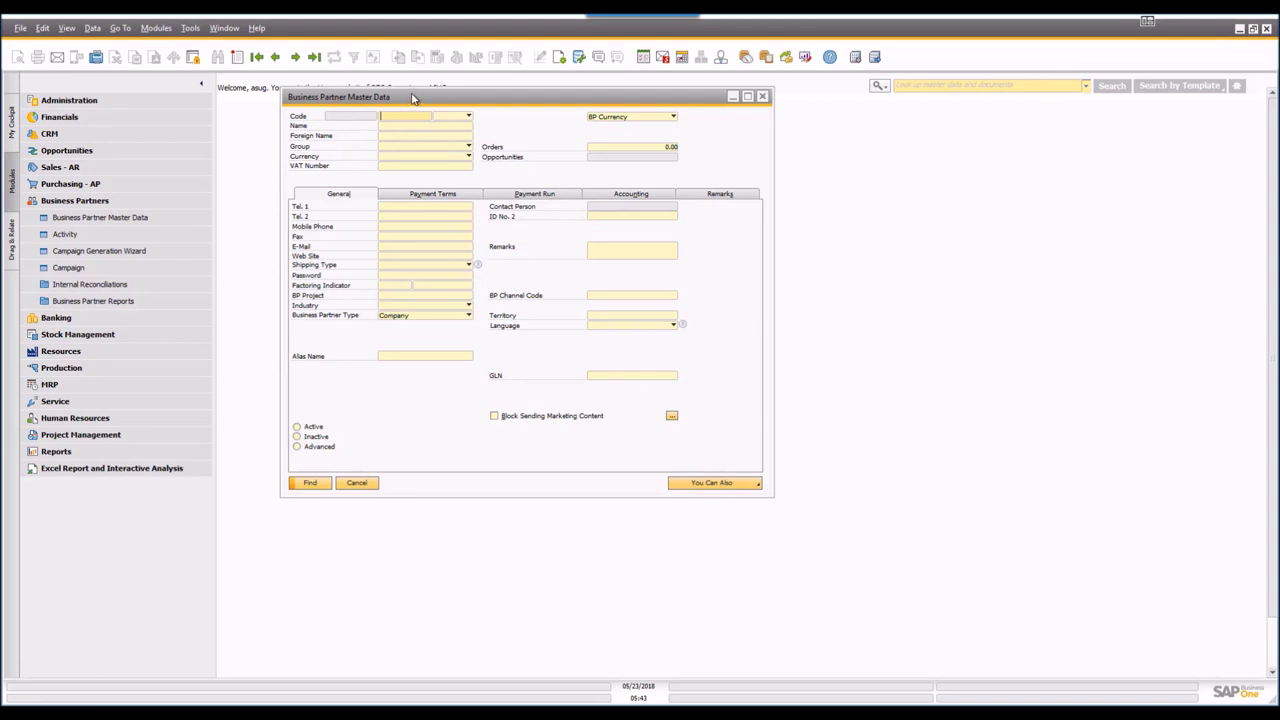
pyautogui.moveTo(420, 104); pyautogui.dragTo(413, 119)
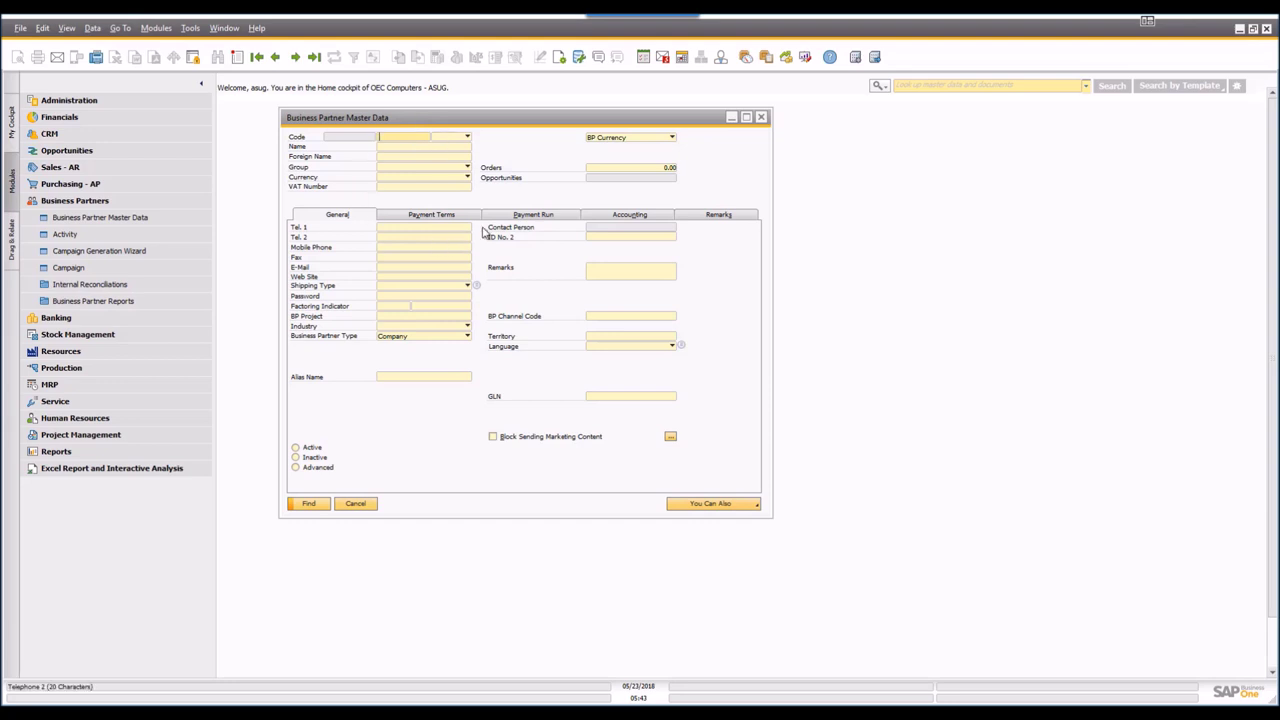
pyautogui.click(313, 58)
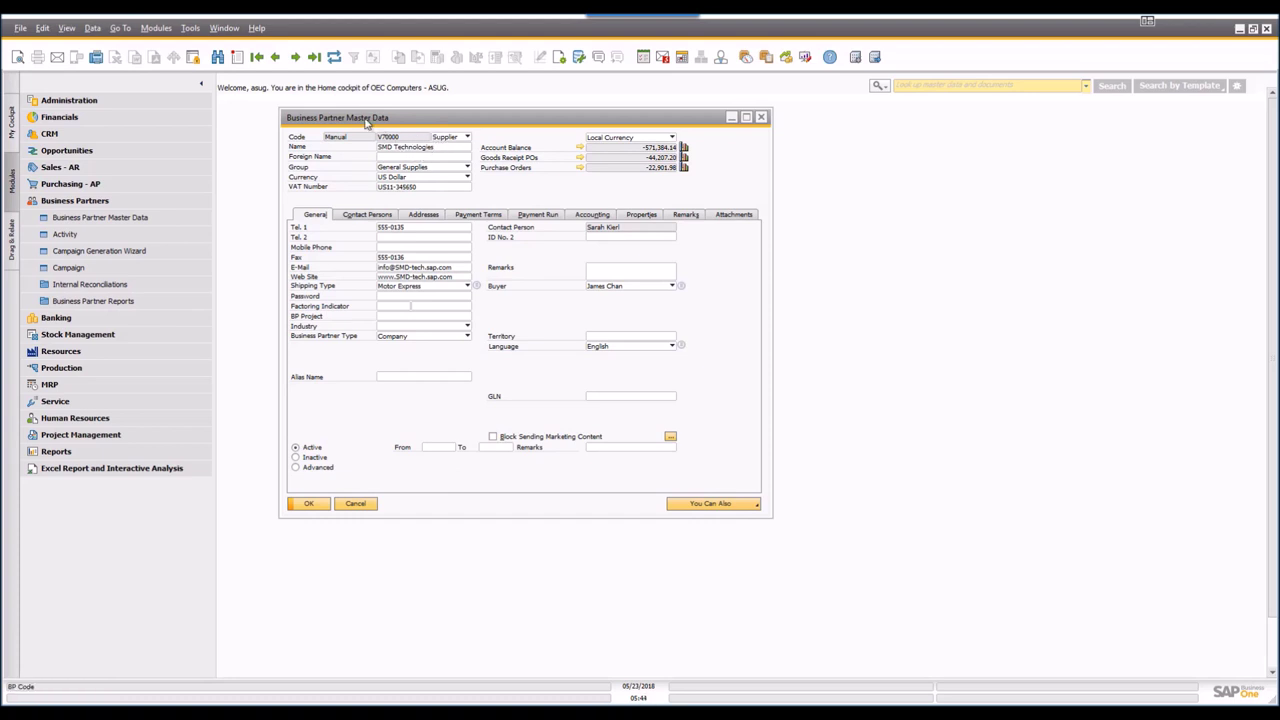
pyautogui.click(257, 58)
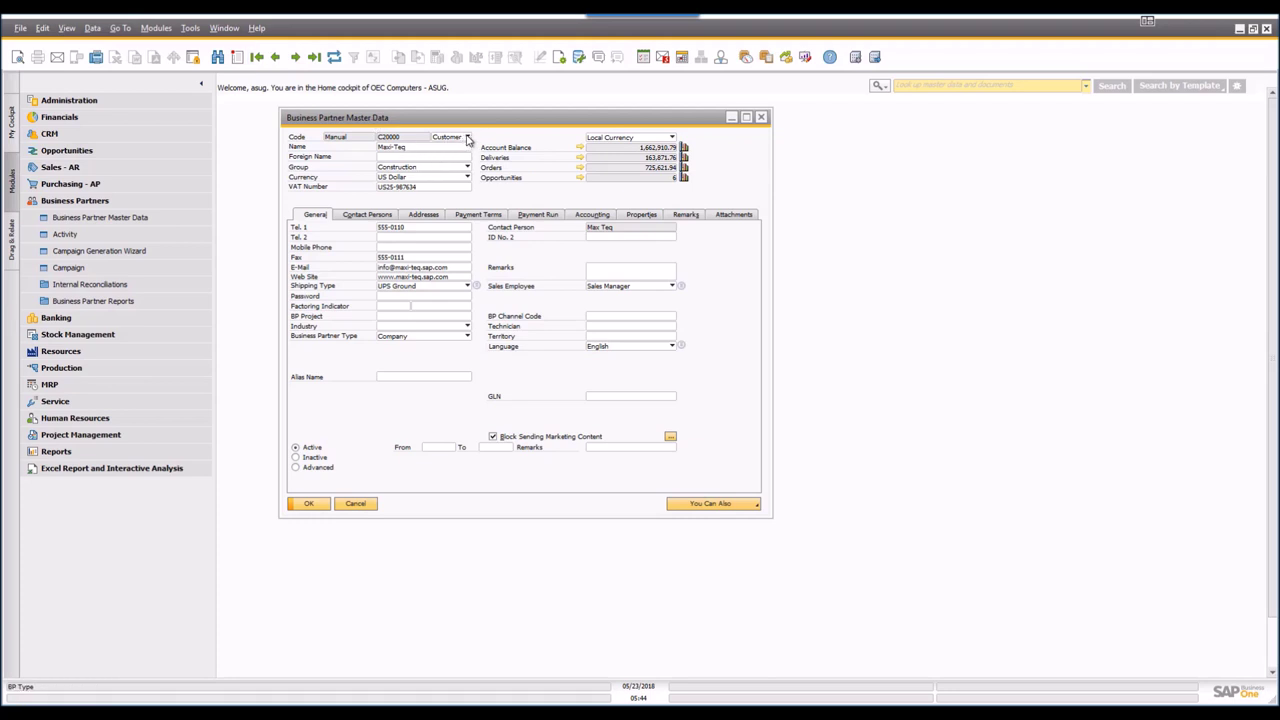
# Check which business partner types can be assigned to the Maxi-Teq record, without changing the type
pyautogui.click(466, 138)
pyautogui.click(466, 141)
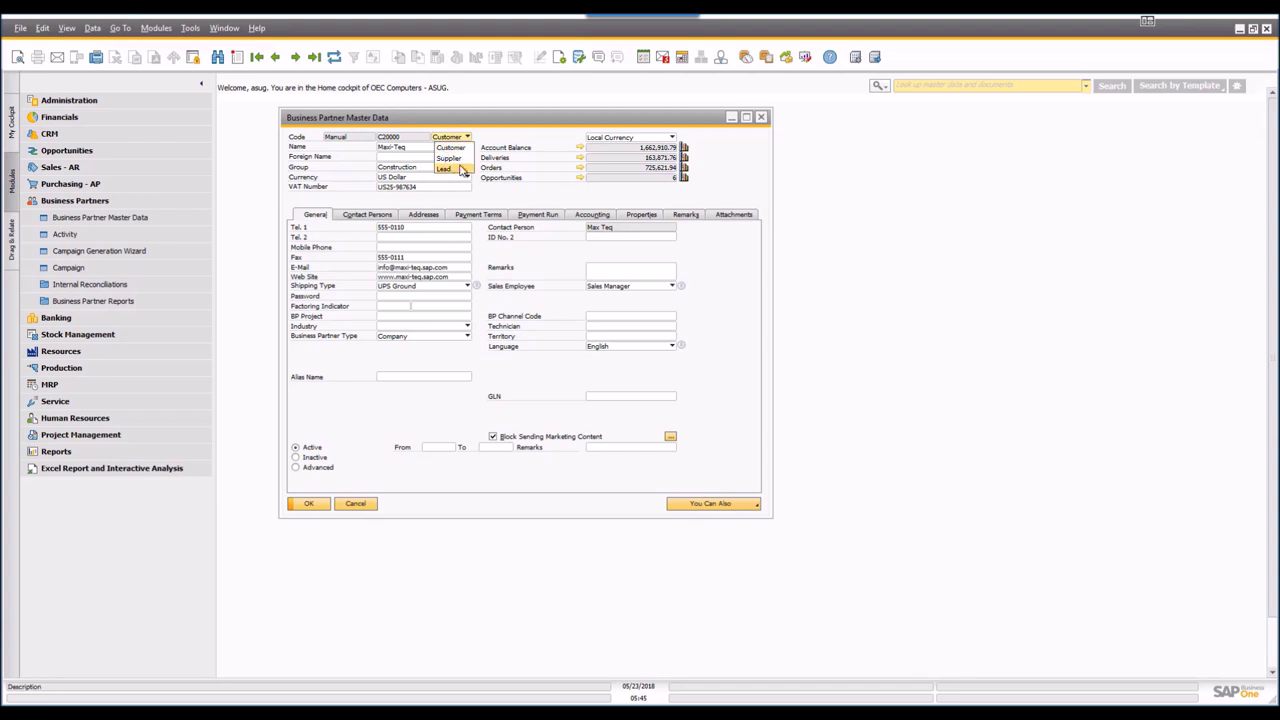
pyautogui.click(534, 198)
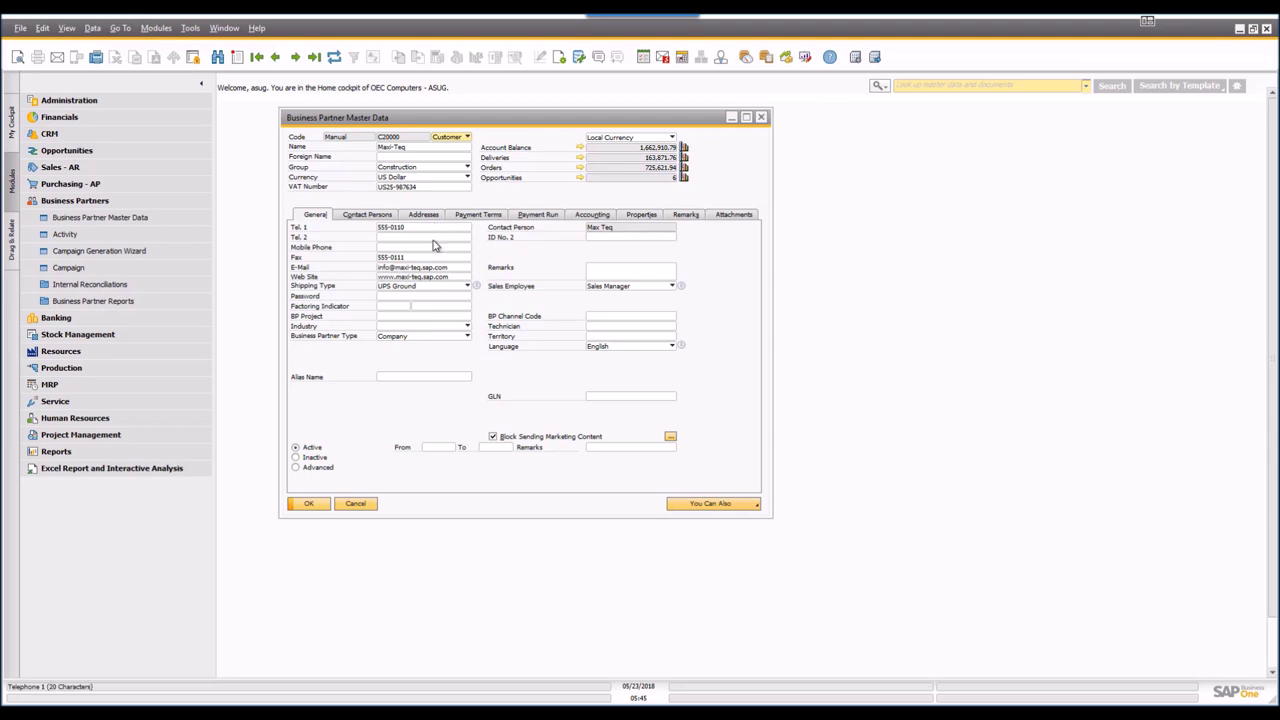
# Review the accounting, payment terms, addresses and contact persons data of the Maxi-Teq record
pyautogui.click(592, 215)
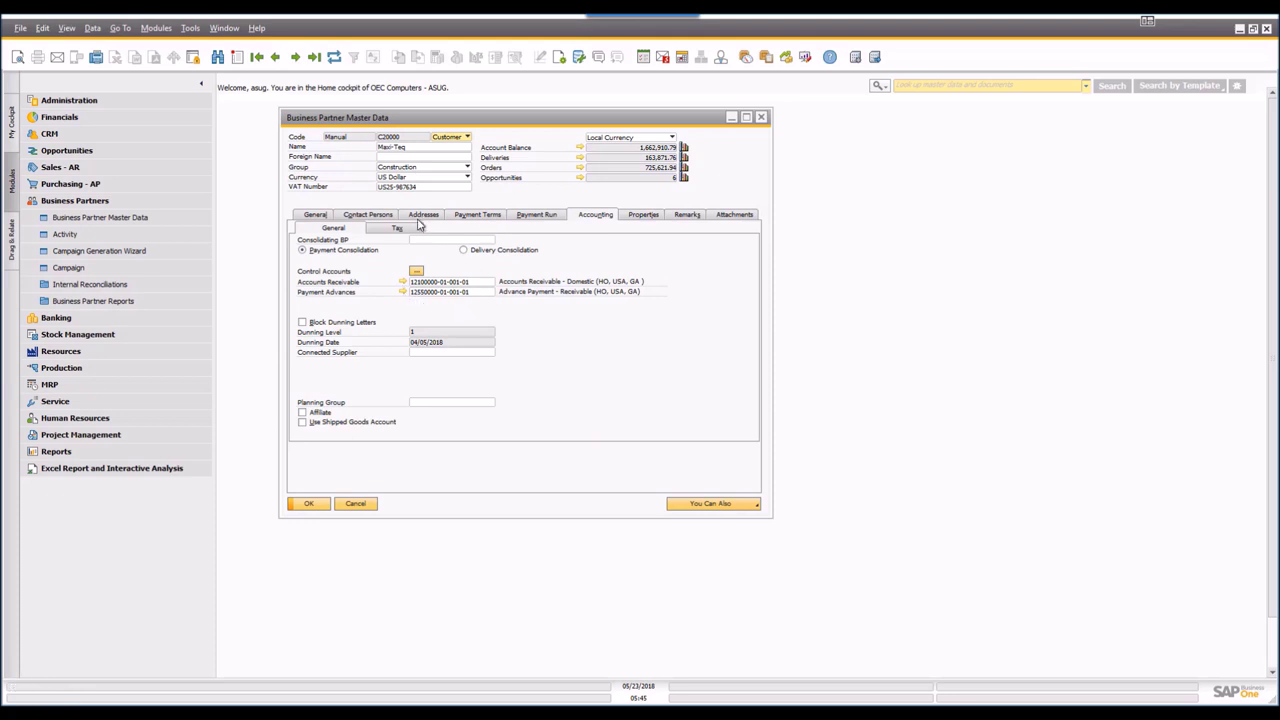
pyautogui.click(482, 216)
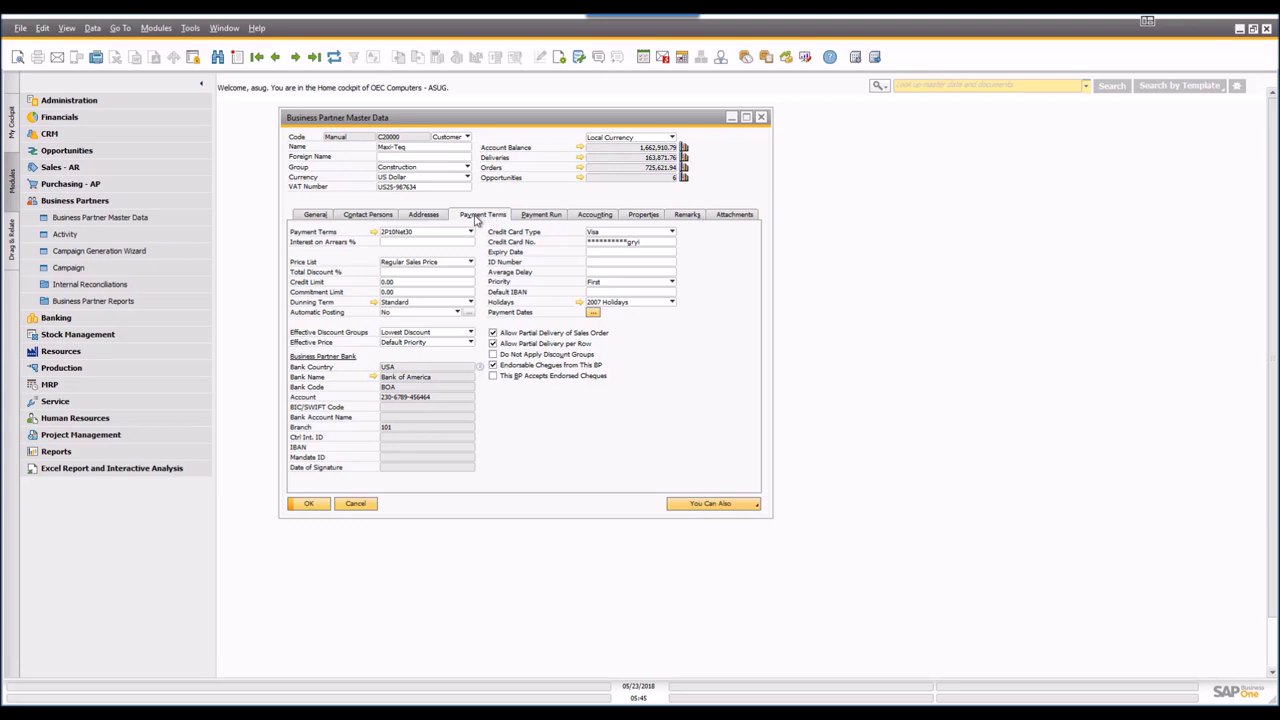
pyautogui.click(427, 219)
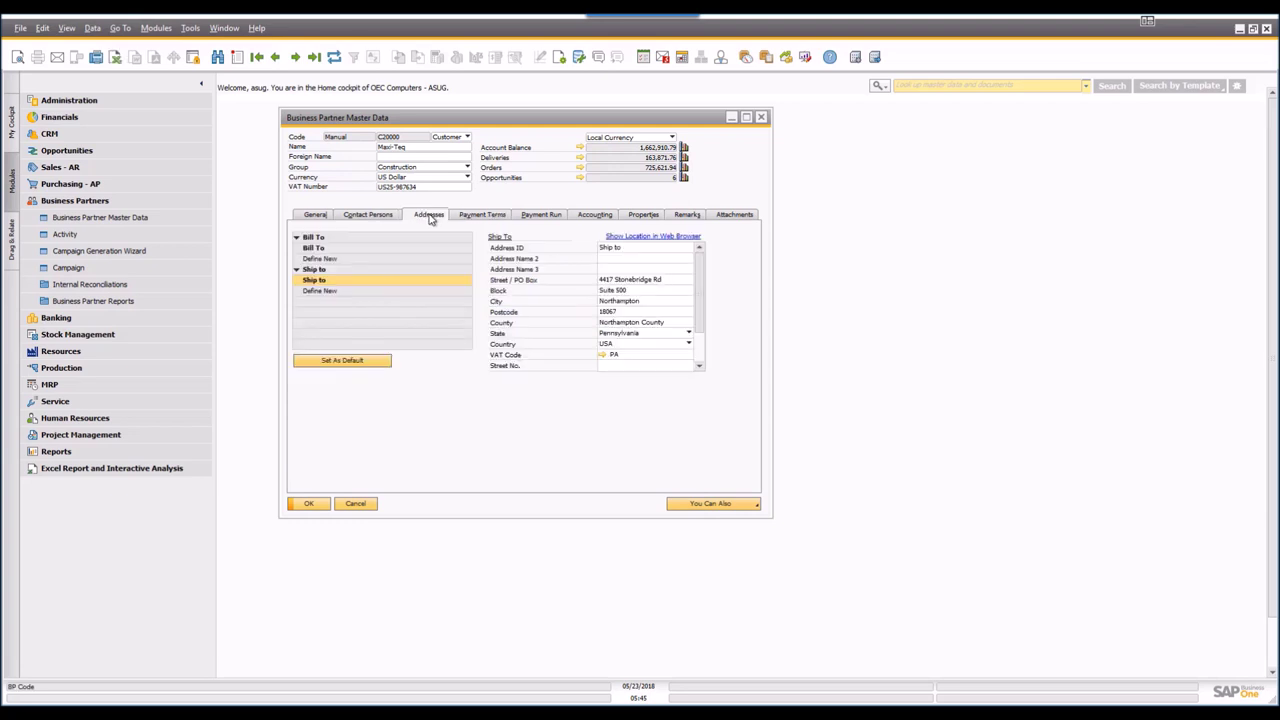
pyautogui.click(370, 220)
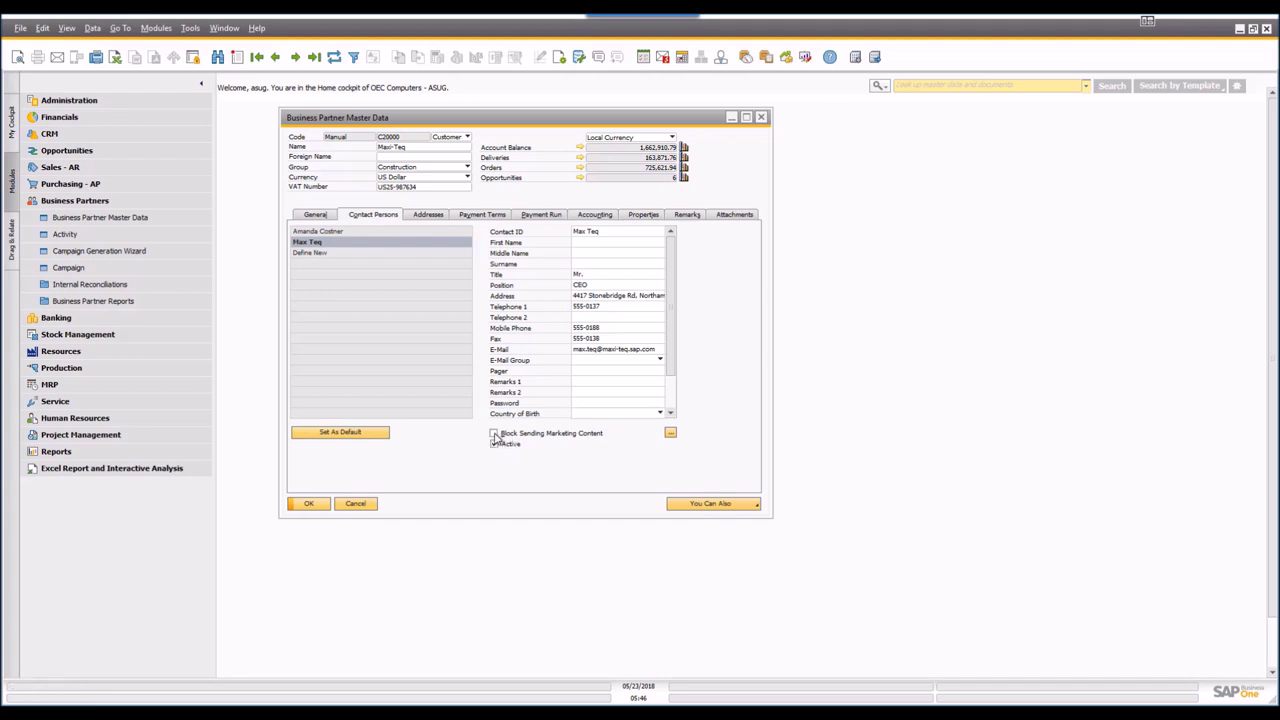
# Try selecting fax and email as blocked marketing media for the chosen contact person, and discard the selection
pyautogui.click(493, 434)
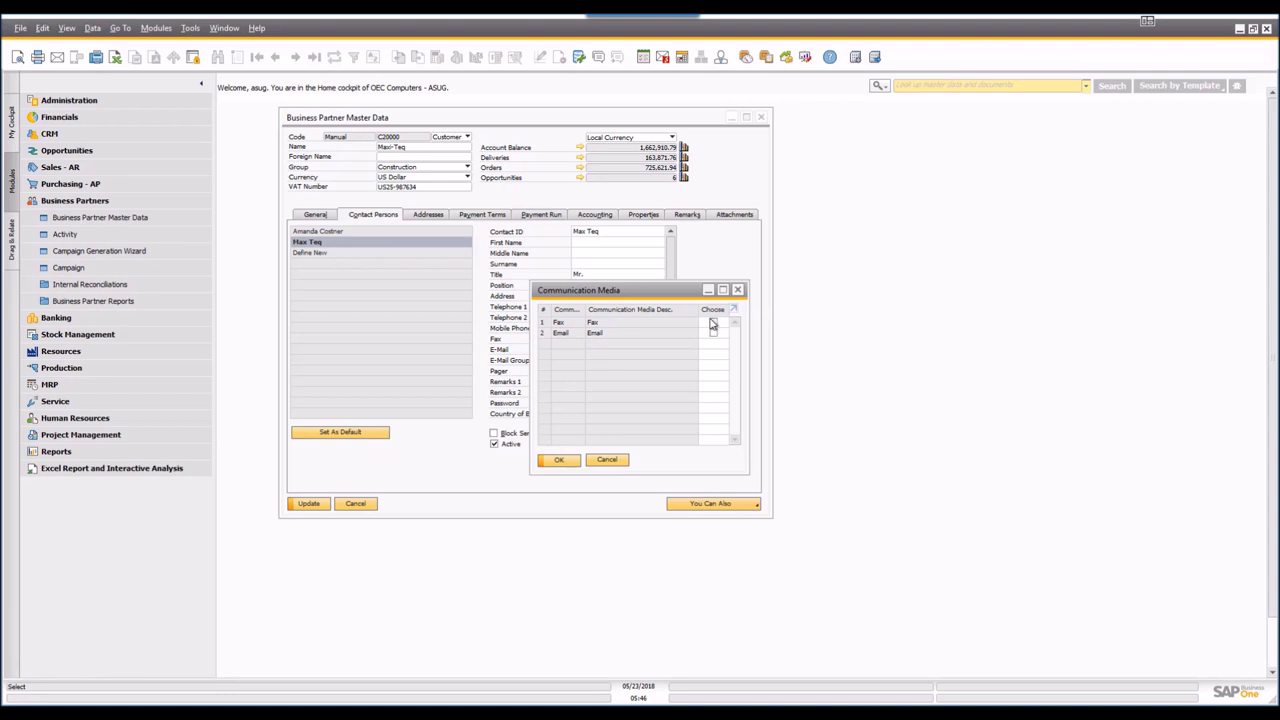
pyautogui.click(712, 322)
pyautogui.click(713, 333)
pyautogui.click(714, 323)
pyautogui.click(606, 459)
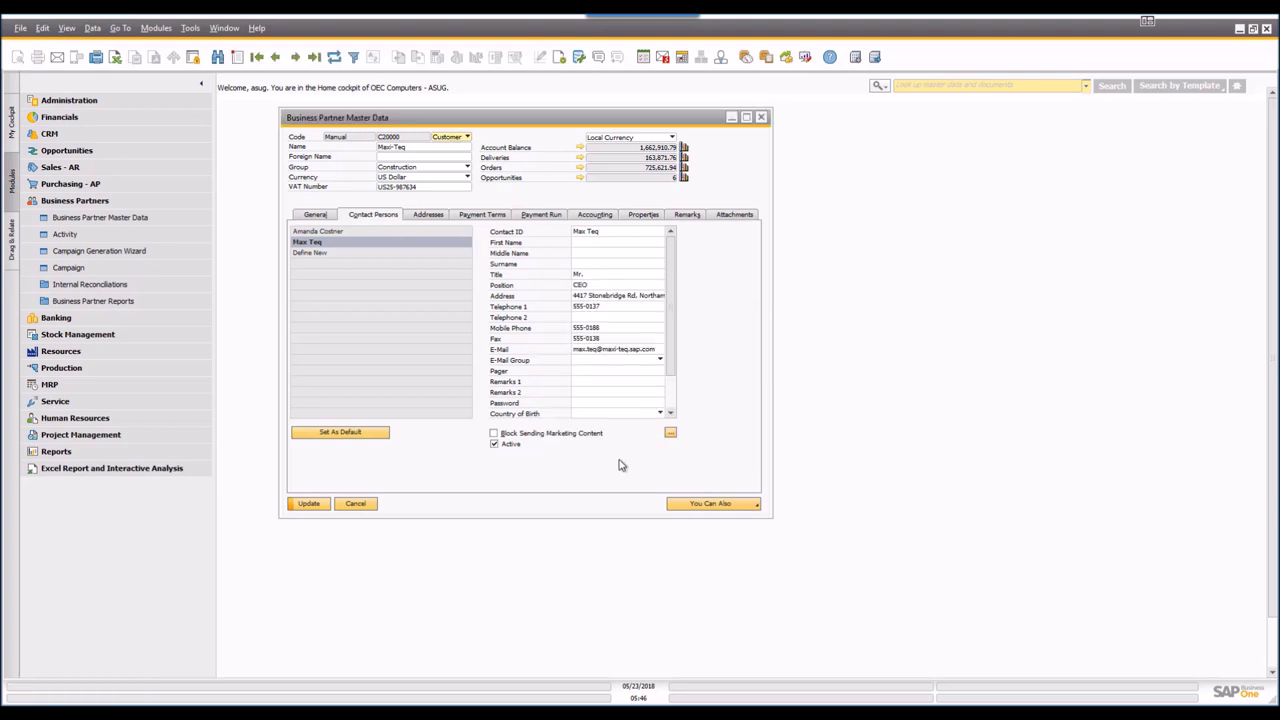
pyautogui.click(671, 434)
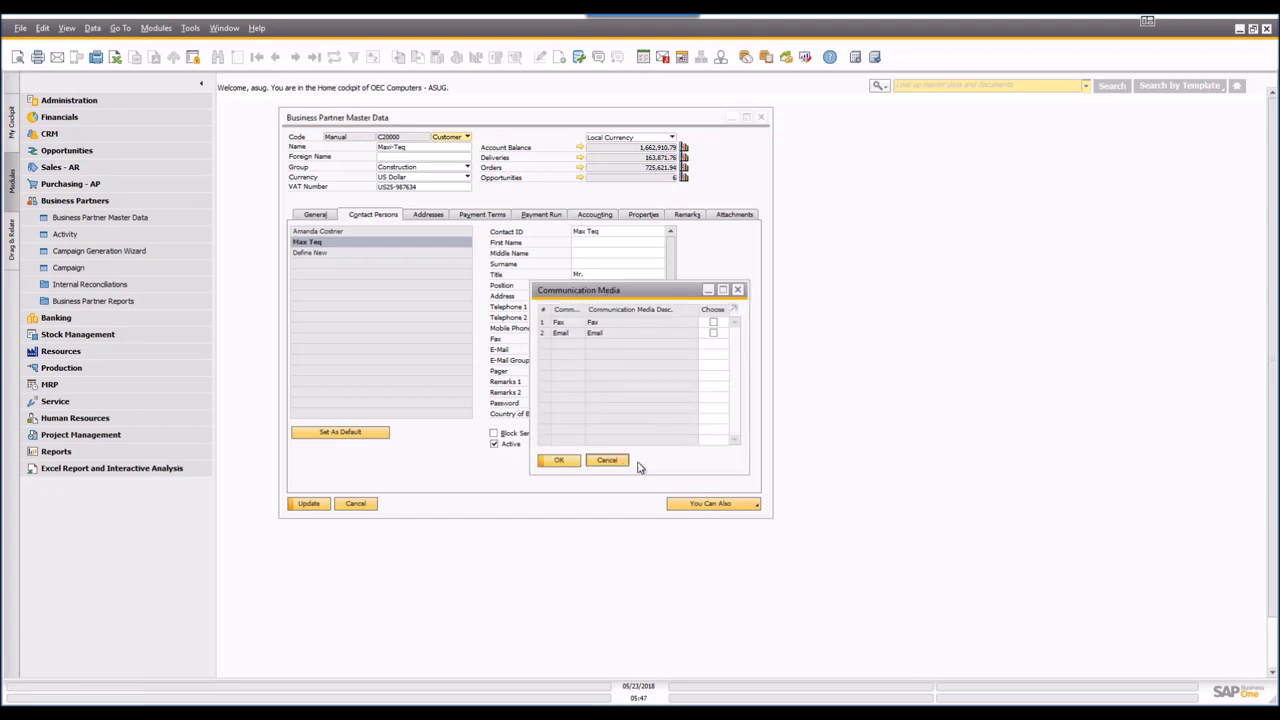
pyautogui.click(612, 461)
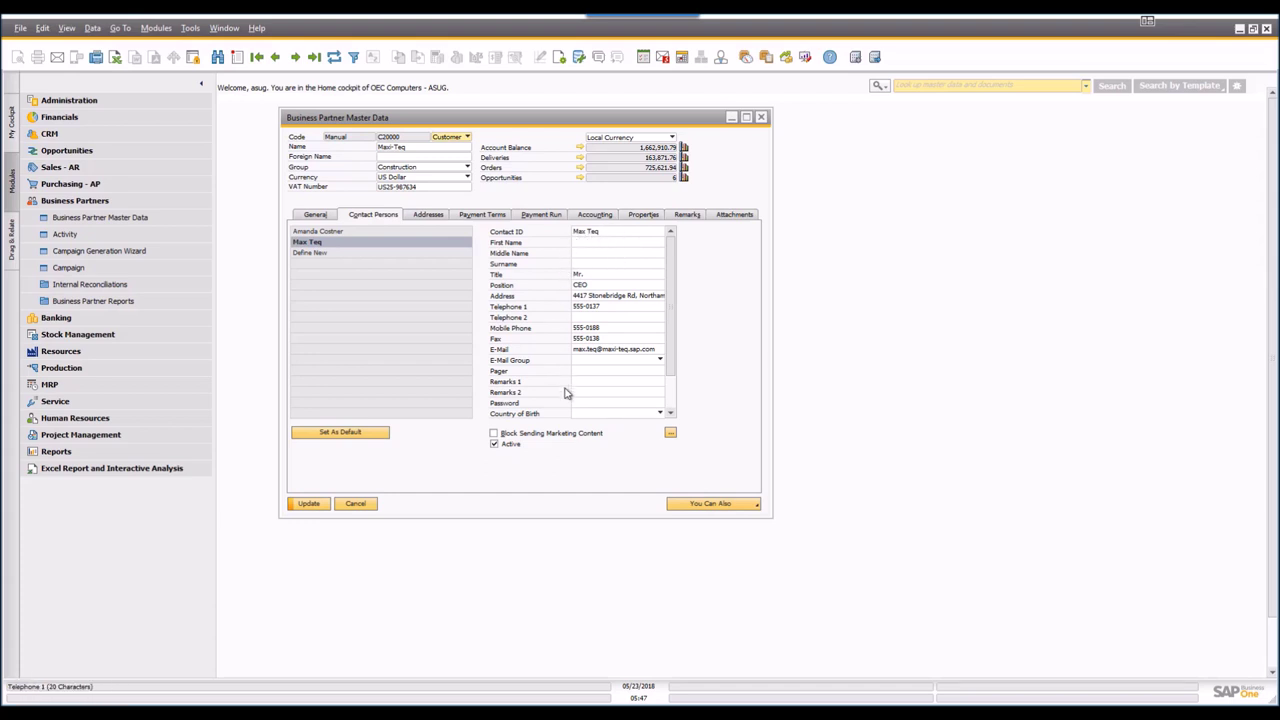
# Look through the contact person's remaining details and bring up the phone dialer from the first telephone number, closing it without dialing
pyautogui.click(672, 404)
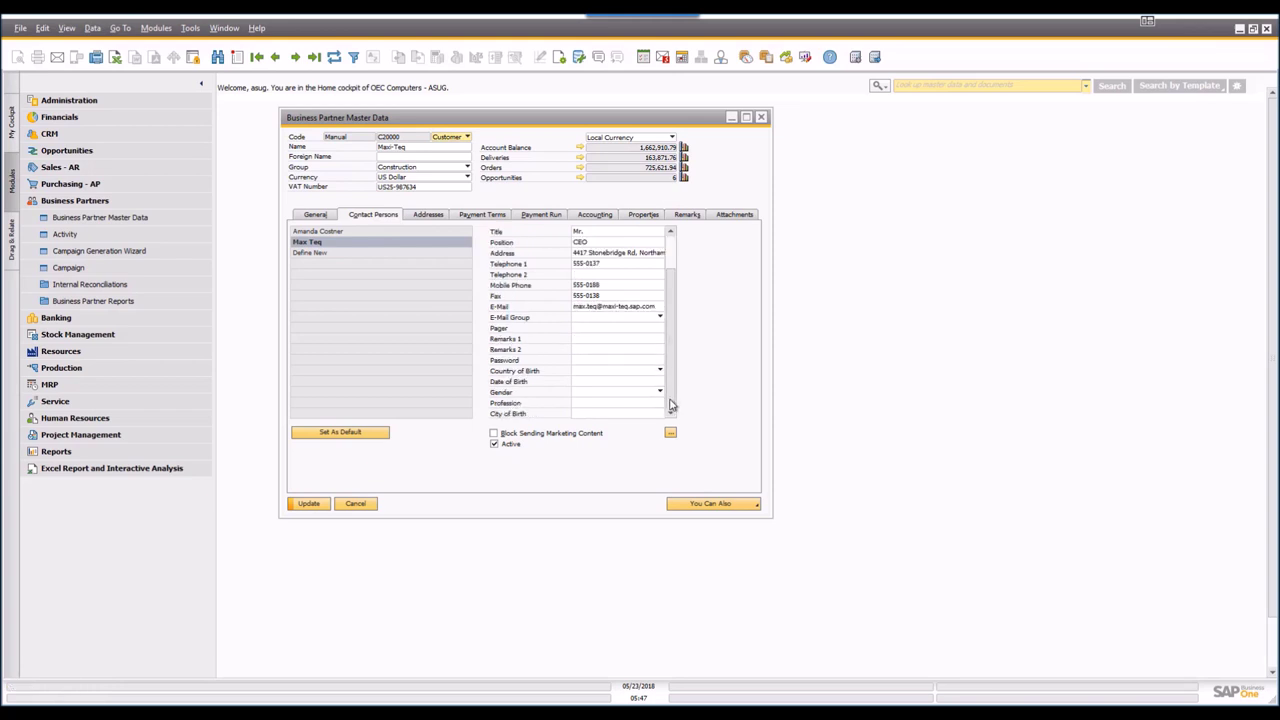
pyautogui.moveTo(675, 386); pyautogui.dragTo(677, 349)
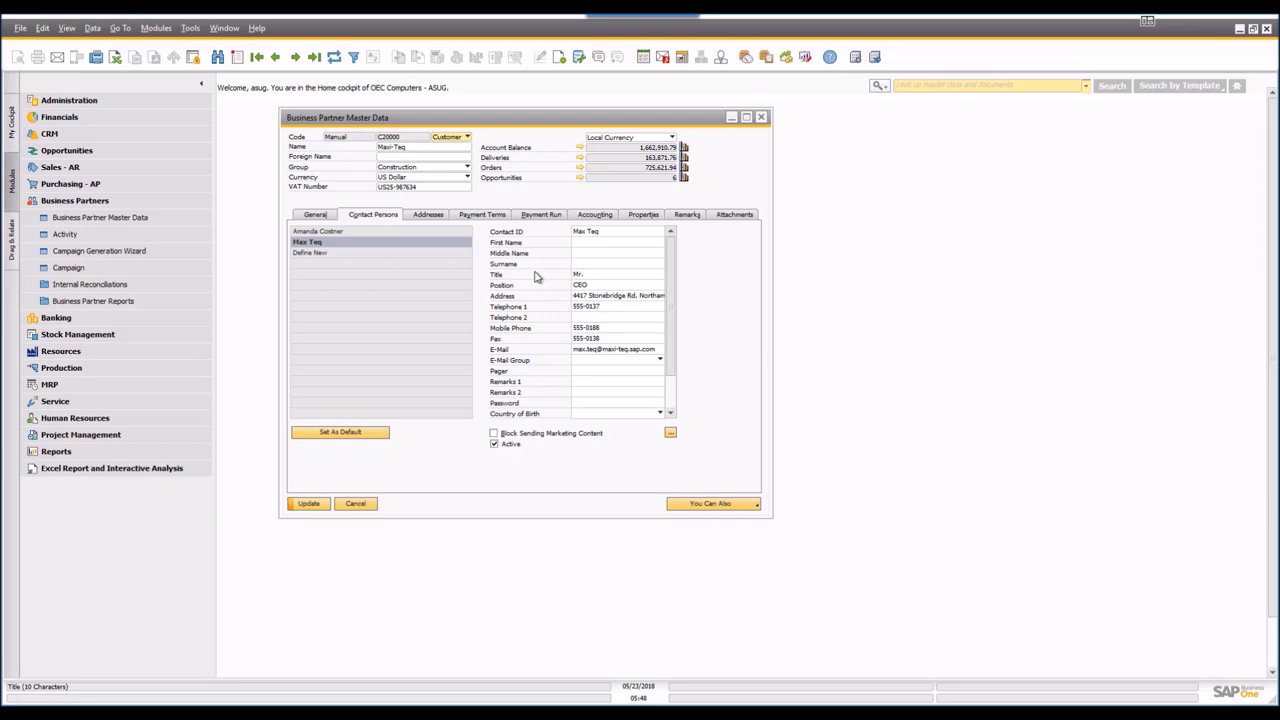
pyautogui.doubleClick(598, 307)
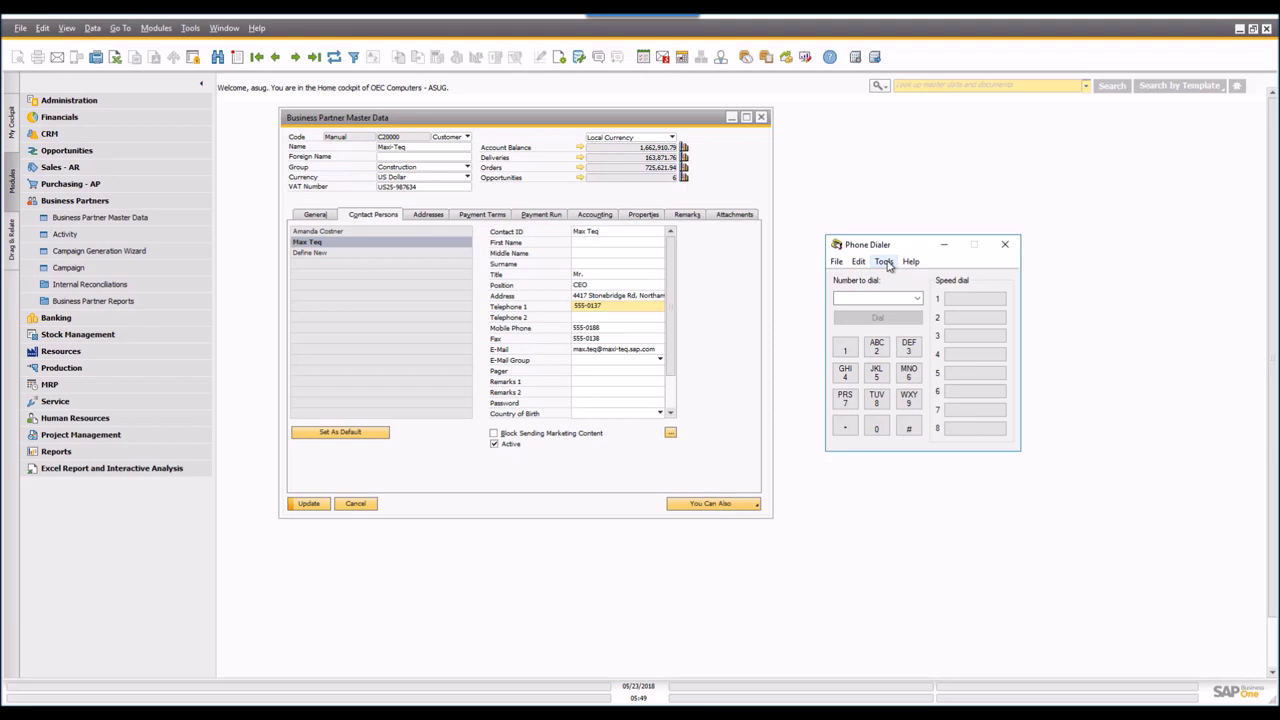
pyautogui.click(1005, 244)
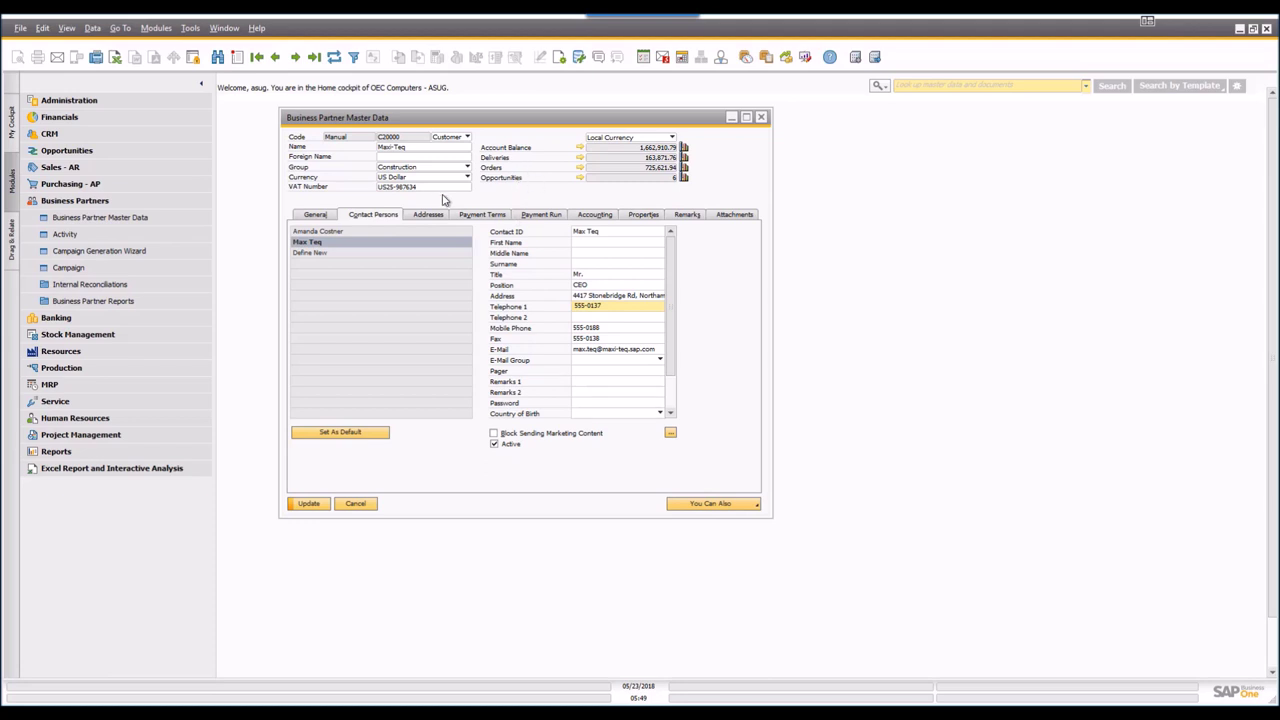
# Check the additional functions available for the partner record from its general data, and reposition the master data window
pyautogui.click(316, 215)
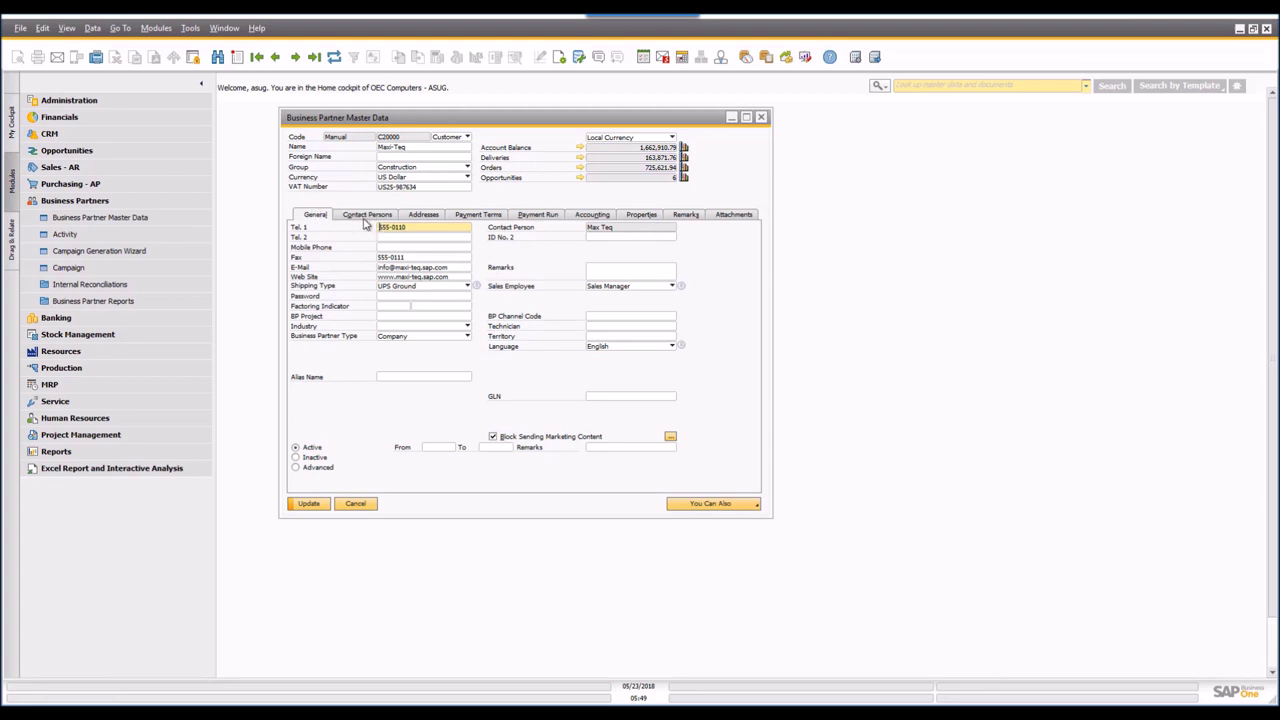
pyautogui.rightClick(715, 382)
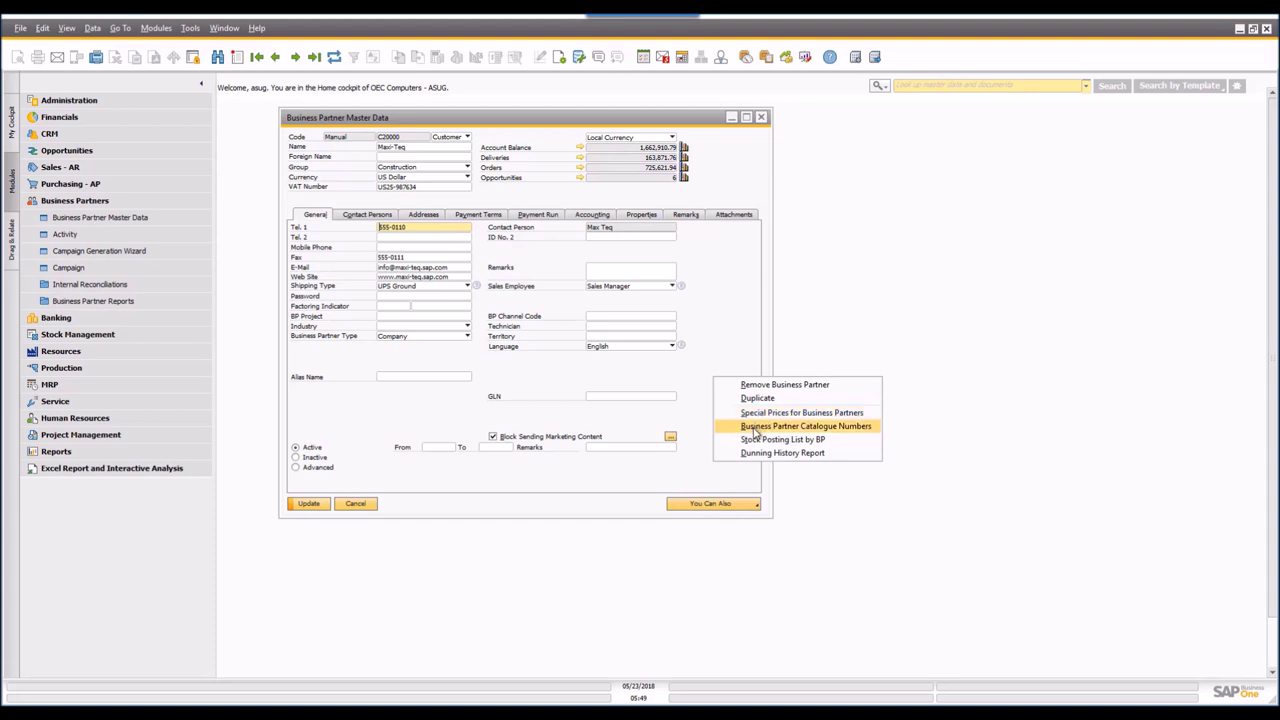
pyautogui.click(688, 418)
pyautogui.moveTo(380, 117); pyautogui.dragTo(619, 184)
pyautogui.click(860, 463)
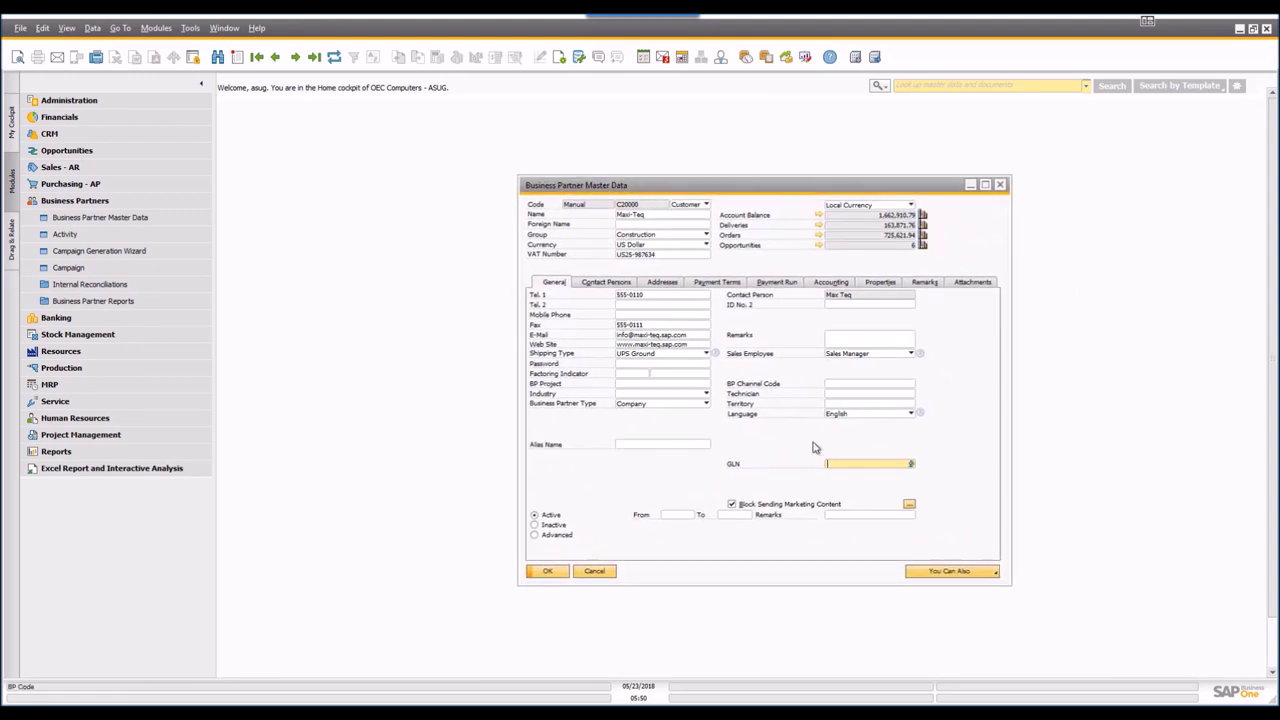
# View the activities related to Maxi-Teq and close the activities overview
pyautogui.click(997, 576)
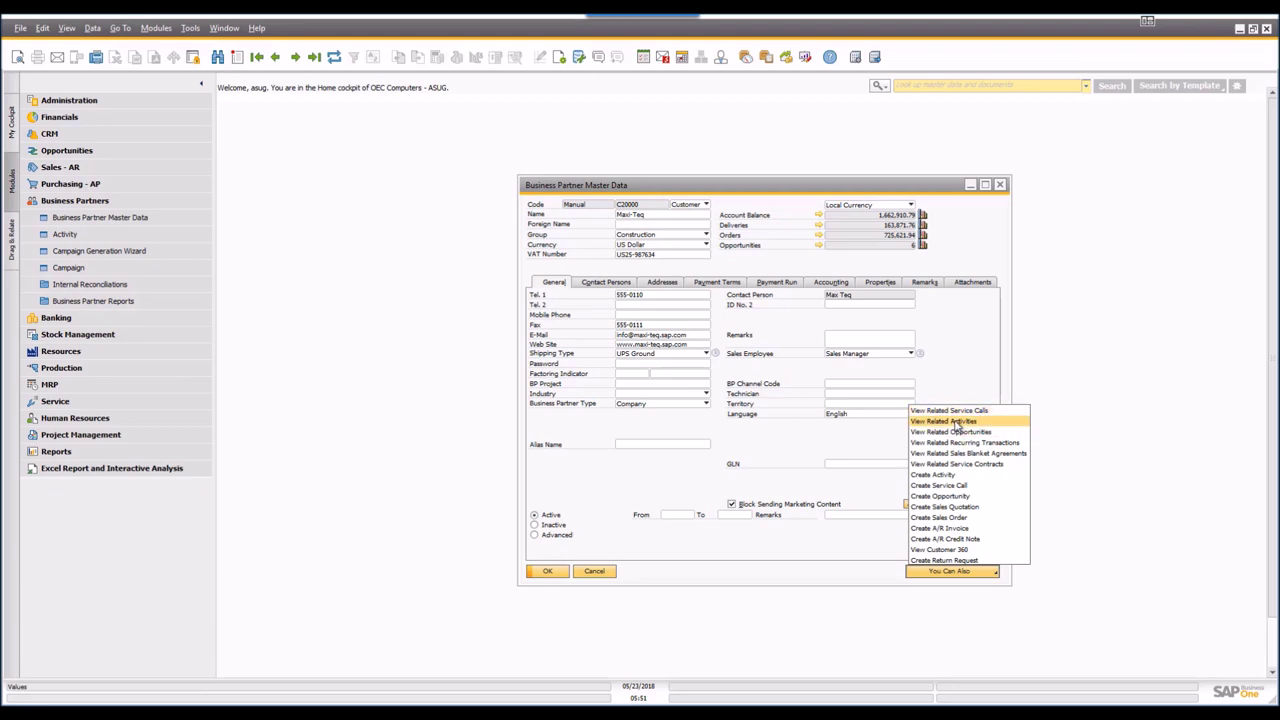
pyautogui.click(957, 424)
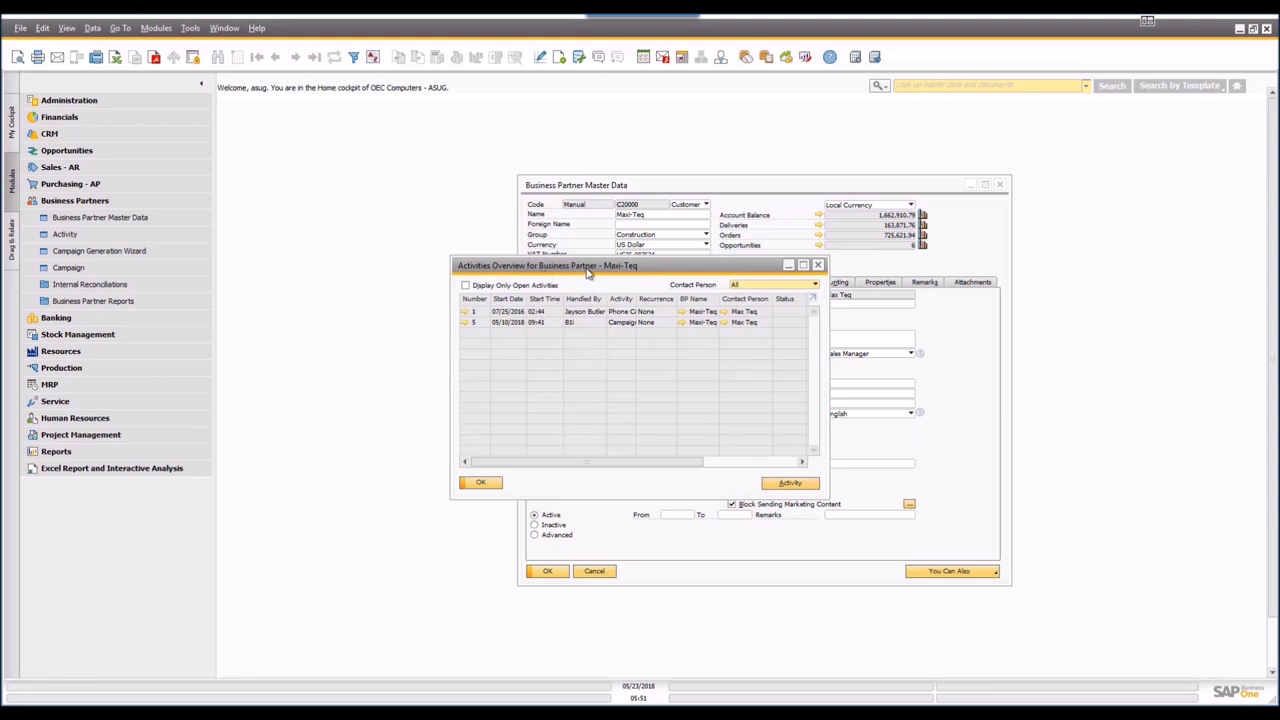
pyautogui.moveTo(588, 266); pyautogui.dragTo(660, 410)
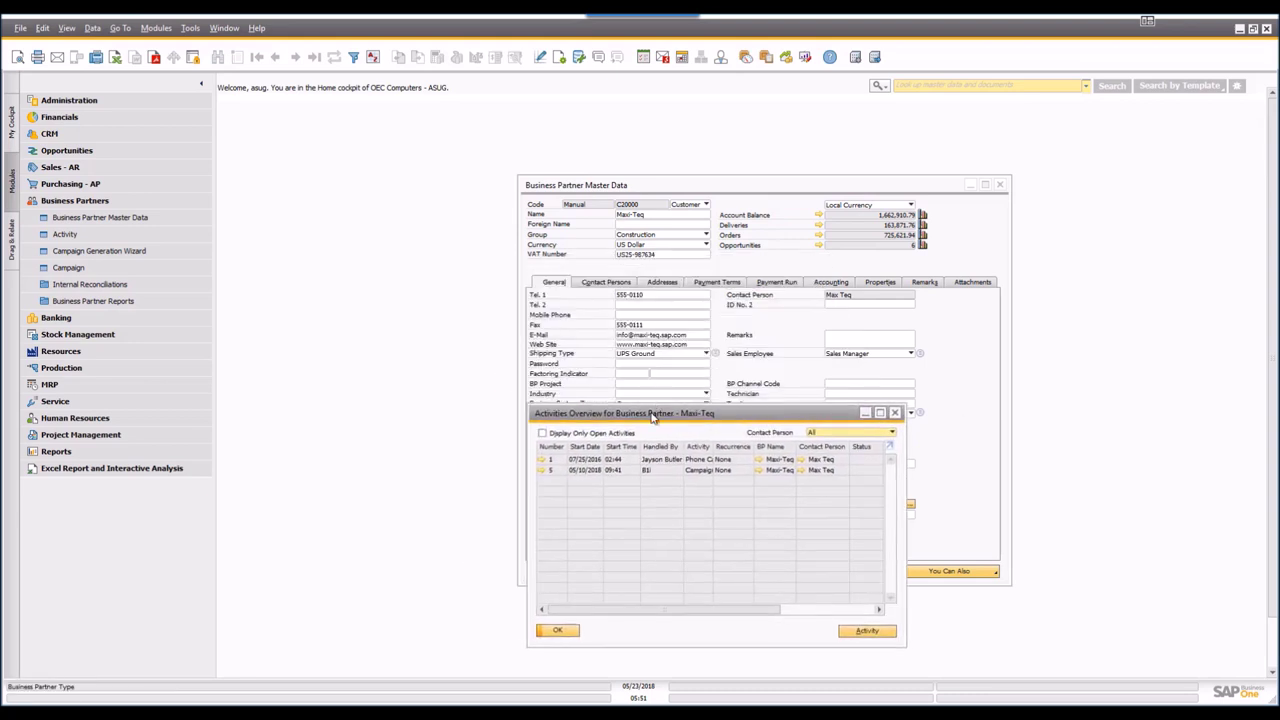
pyautogui.click(895, 414)
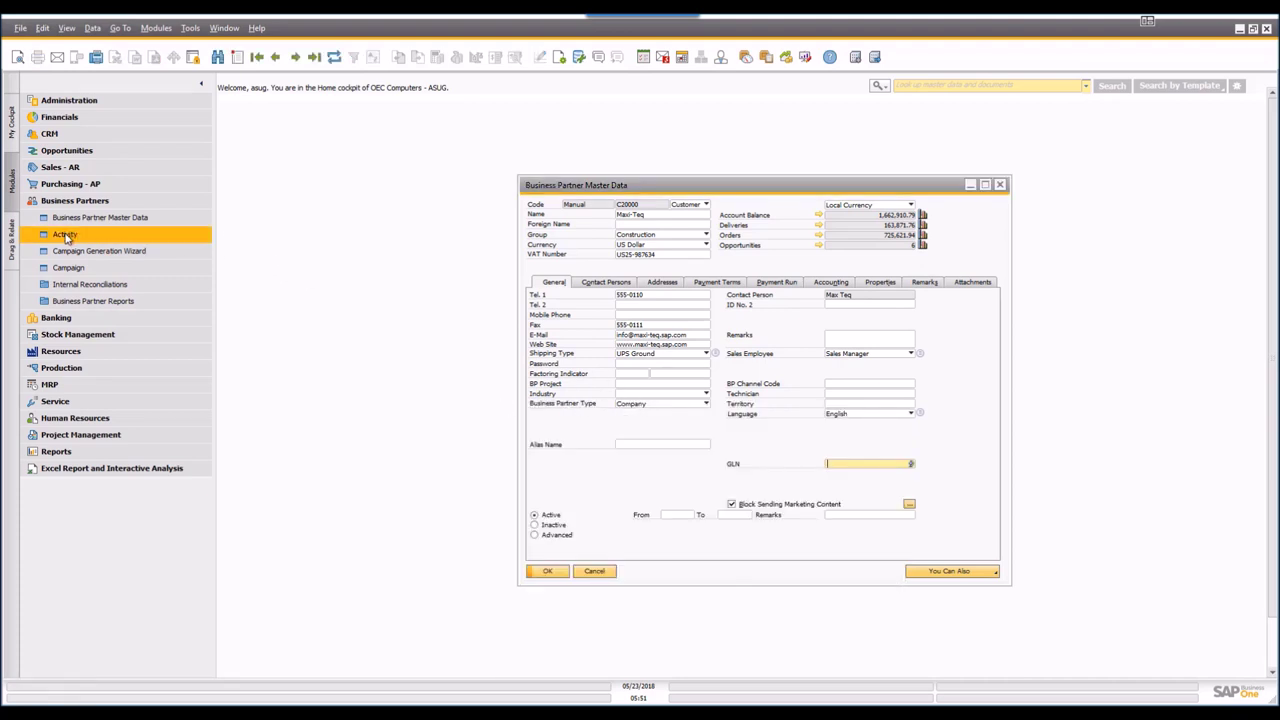
# Start a new activity and browse the business partners available for it, closing the list without choosing one
pyautogui.click(65, 236)
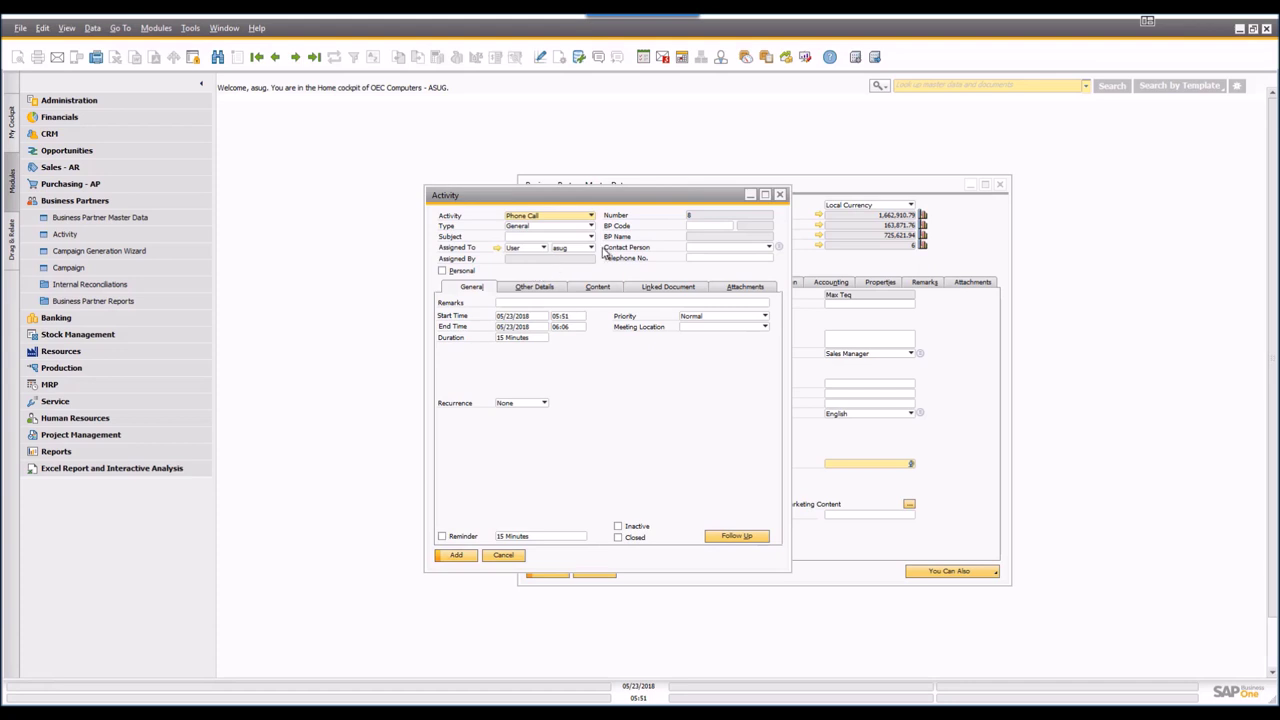
pyautogui.click(709, 226)
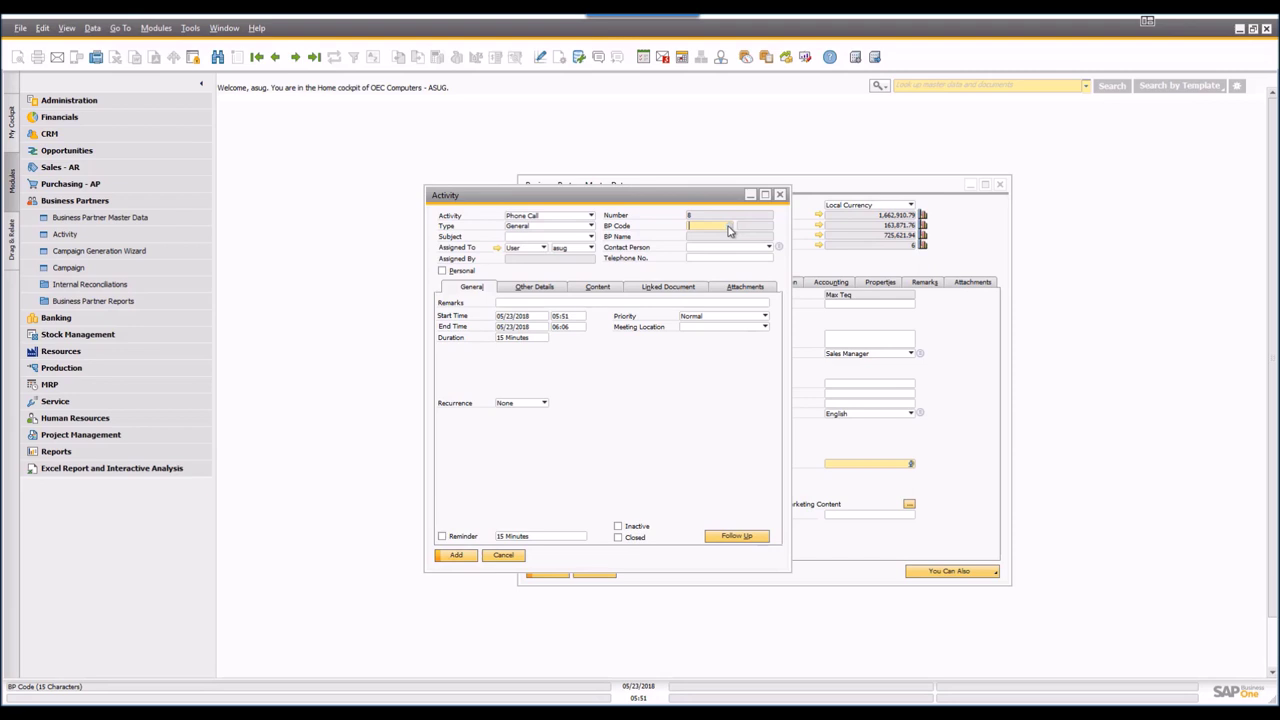
pyautogui.click(730, 228)
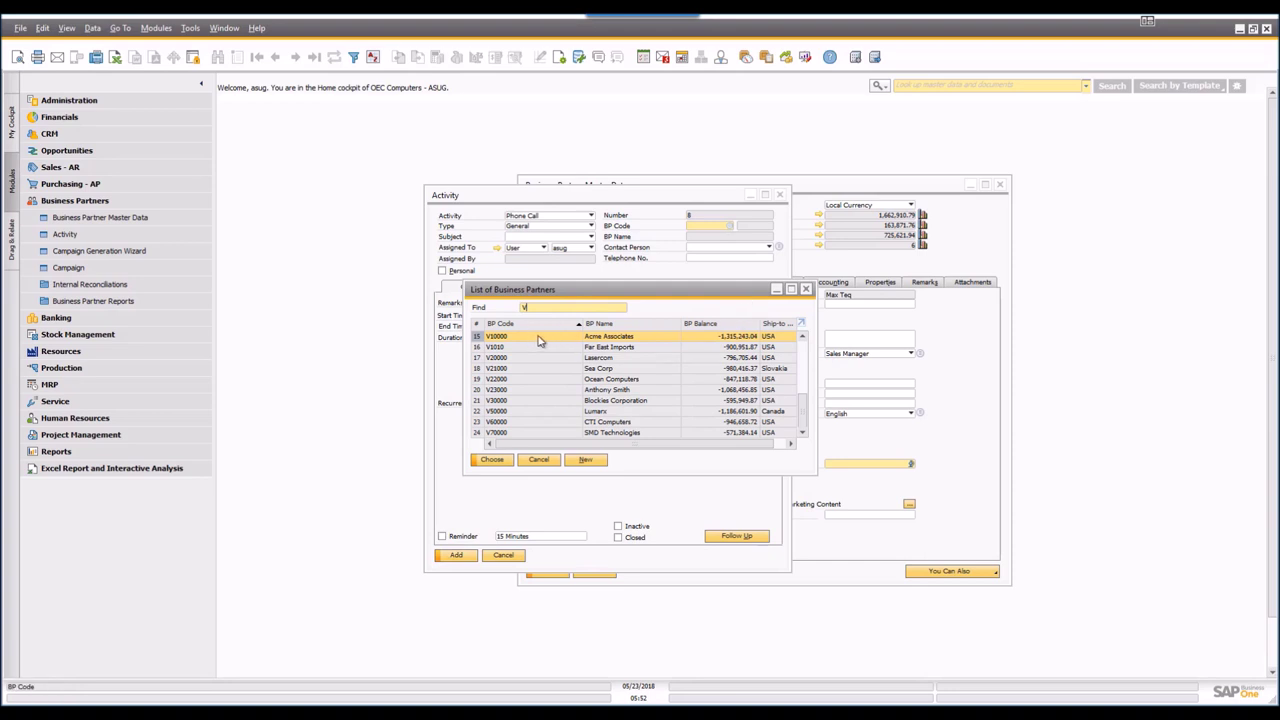
pyautogui.click(806, 289)
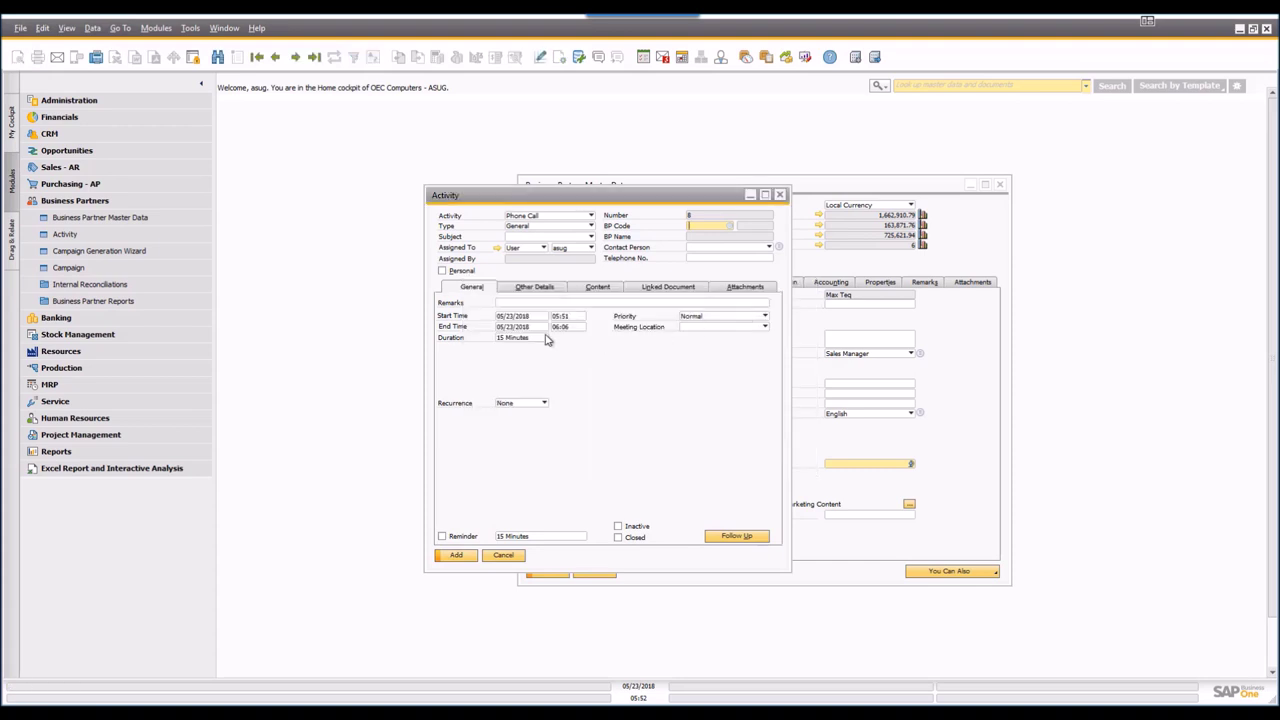
# Review the available activity kinds and activity types without changing the selection
pyautogui.click(591, 217)
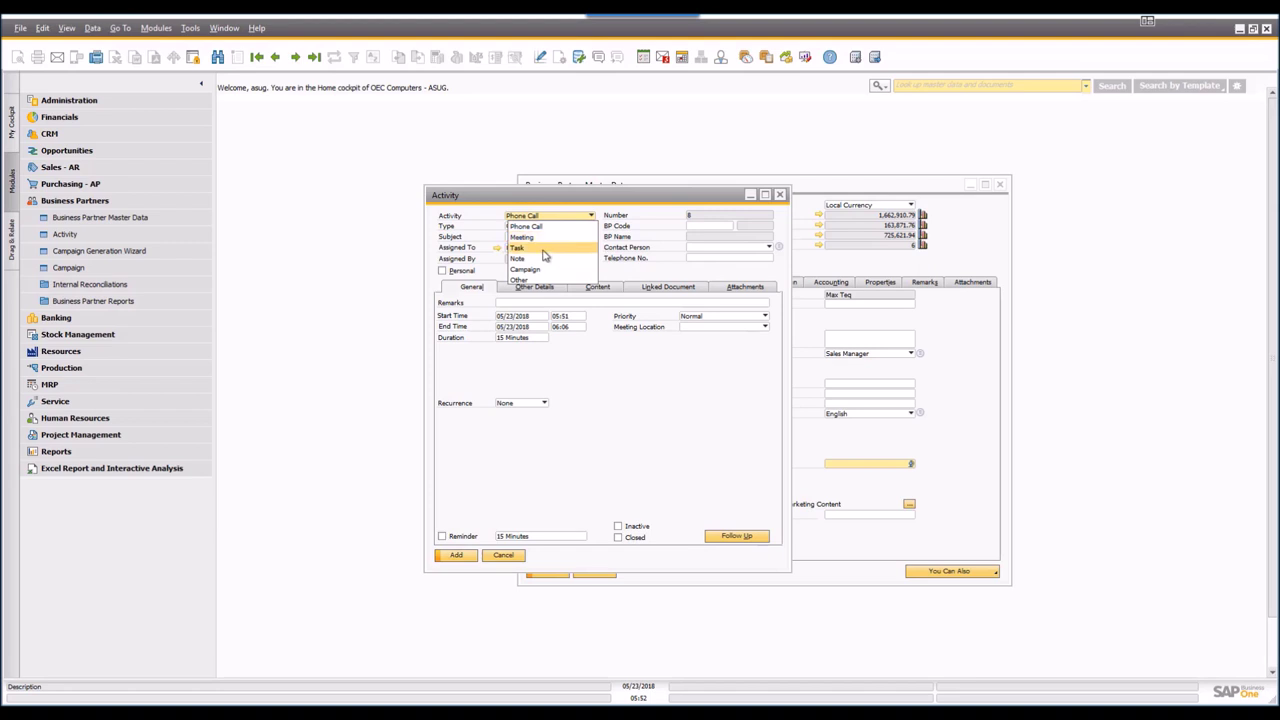
pyautogui.click(594, 354)
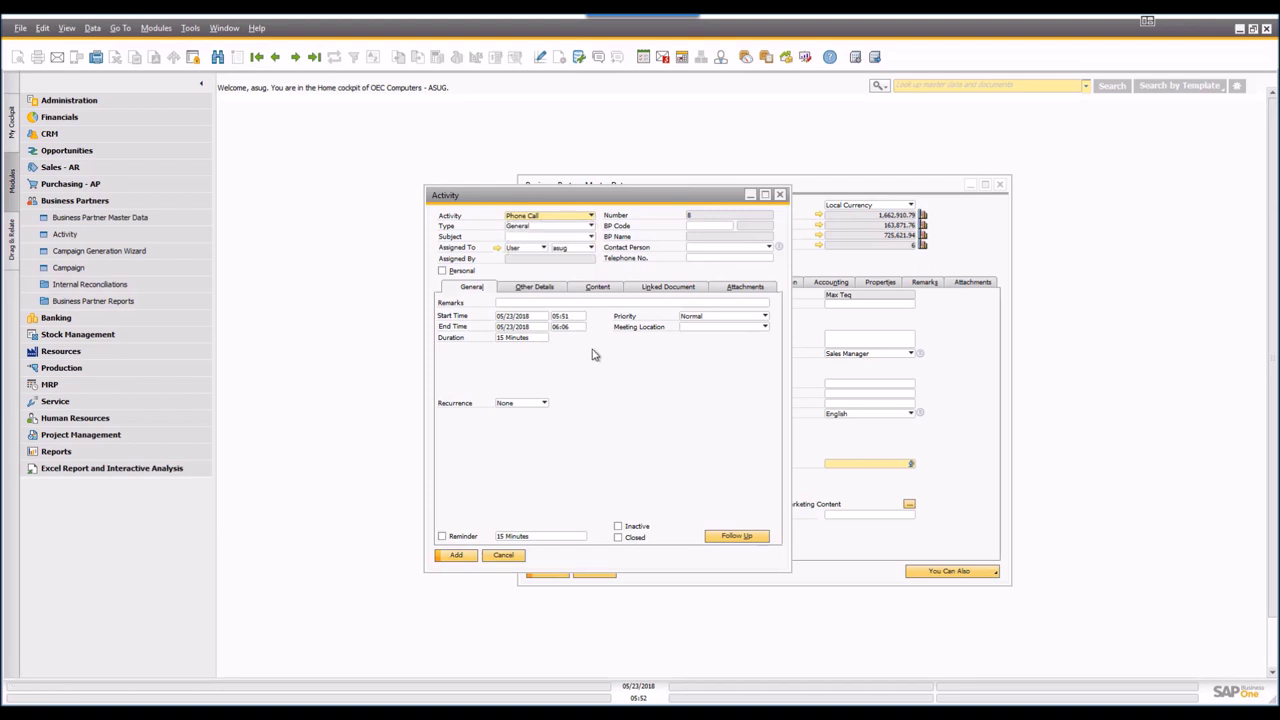
pyautogui.click(559, 231)
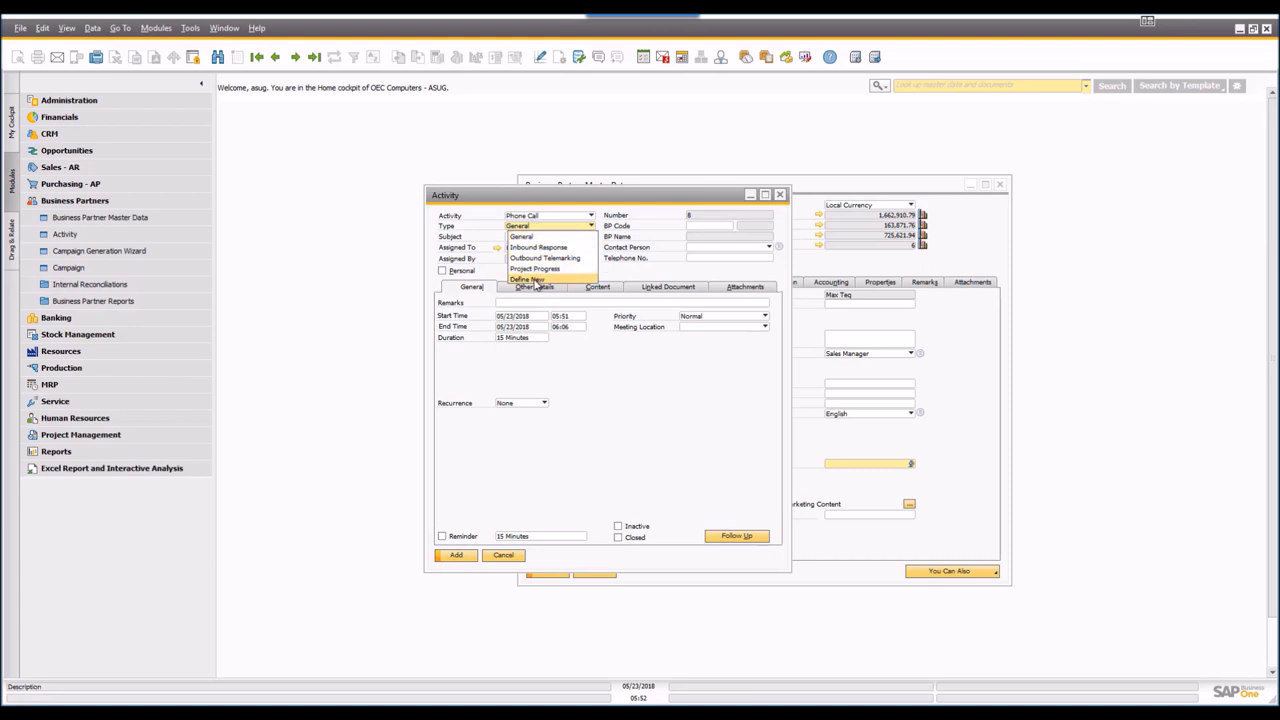
# Set the activity to Meeting and check the types and subjects offered for it, keeping the General type
pyautogui.click(572, 219)
pyautogui.click(572, 219)
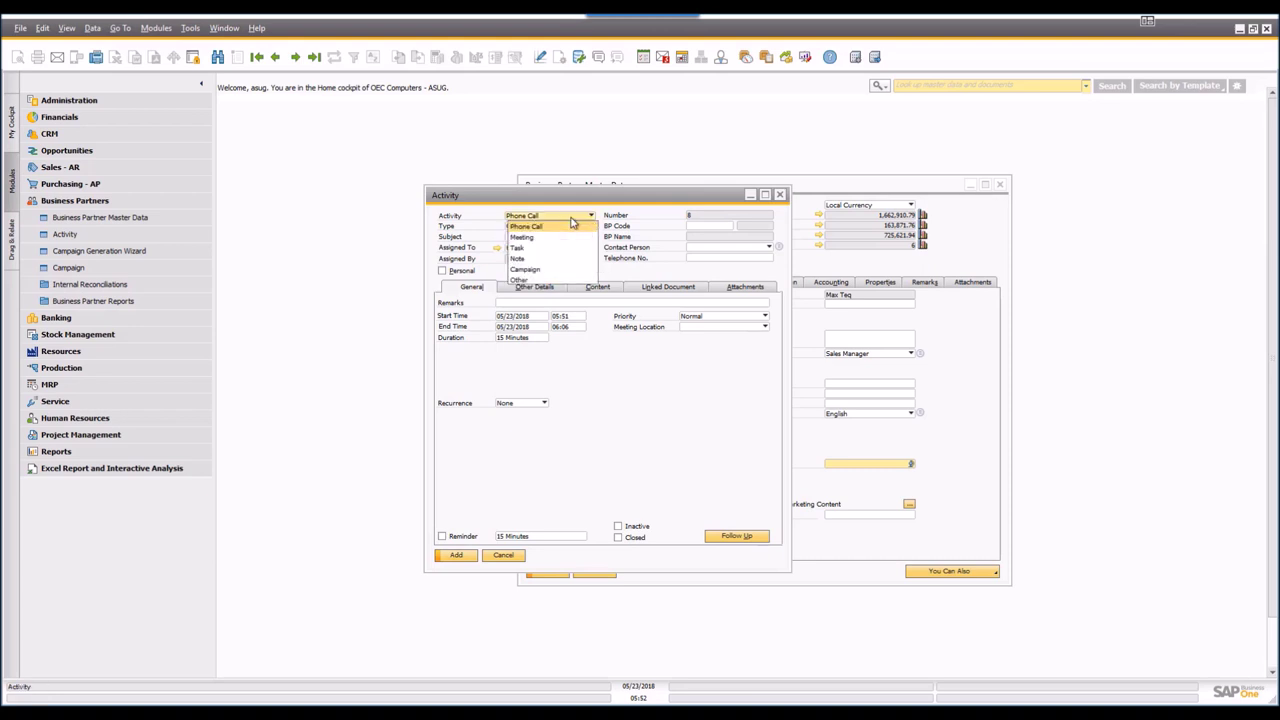
pyautogui.click(537, 240)
pyautogui.click(570, 227)
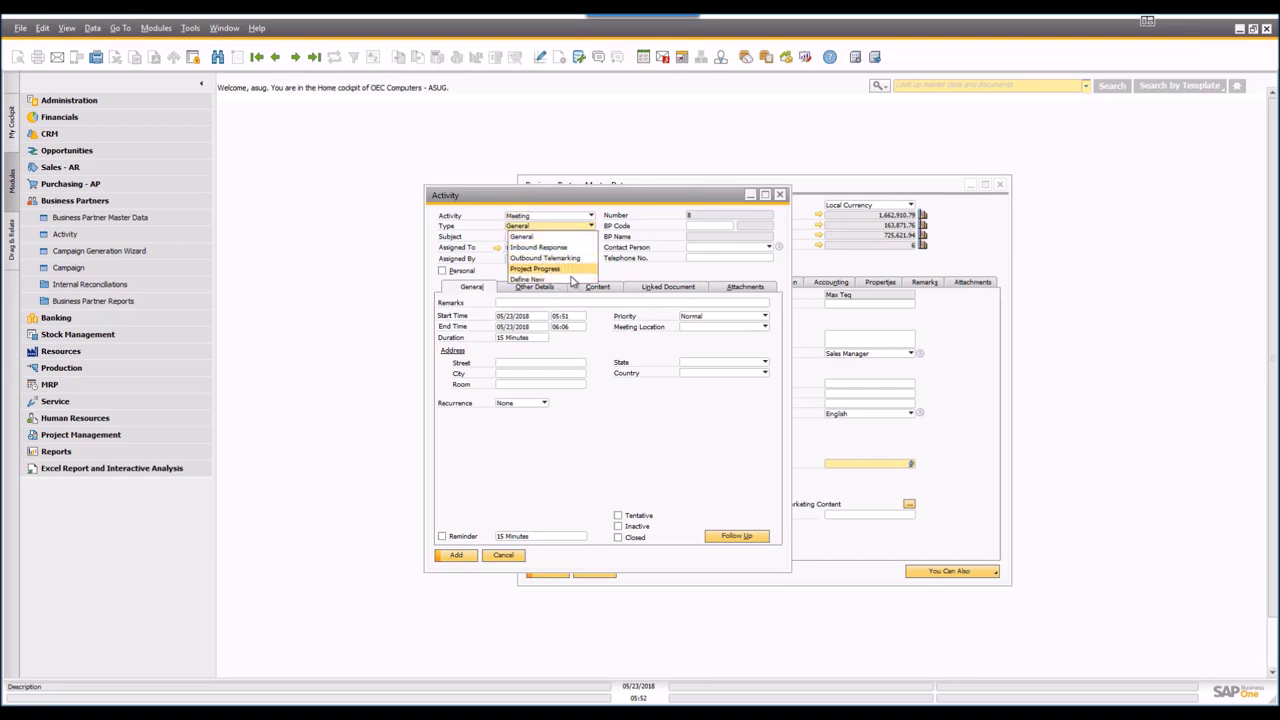
pyautogui.click(628, 278)
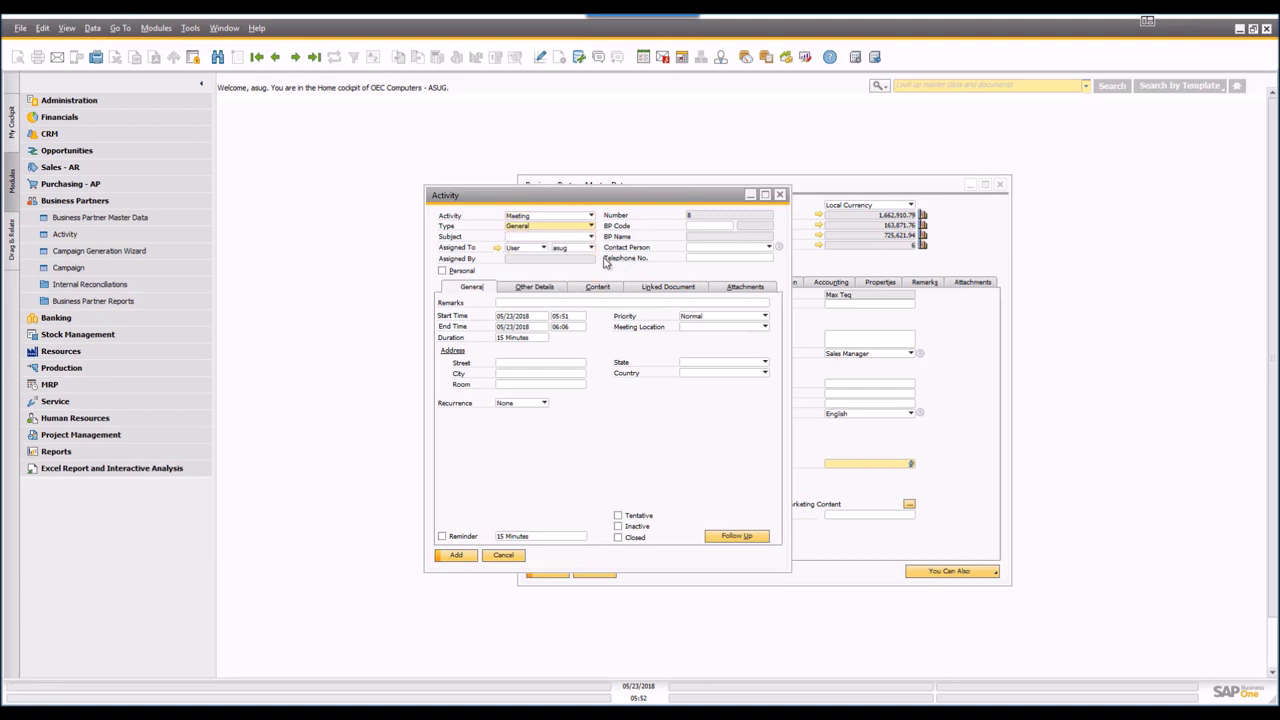
pyautogui.click(540, 236)
pyautogui.click(617, 277)
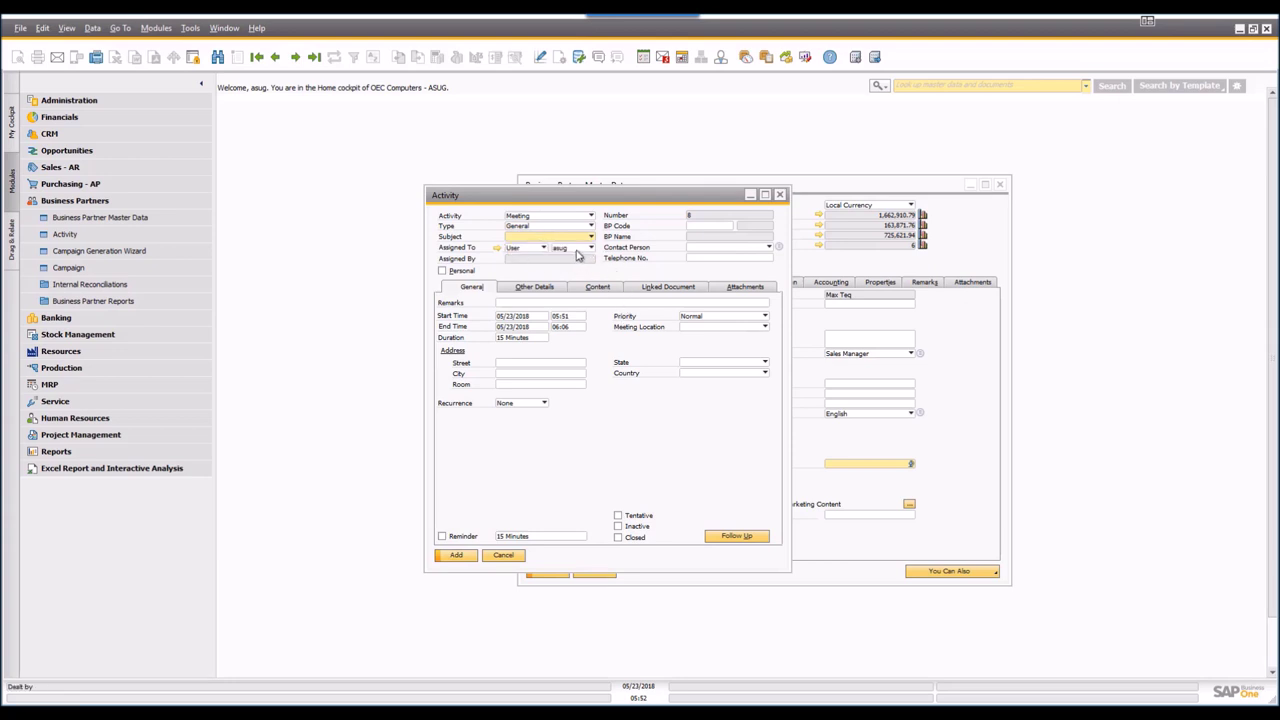
# Try assigning the meeting to an employee instead of a user, and choose Maxi-Teq as its business partner
pyautogui.click(545, 250)
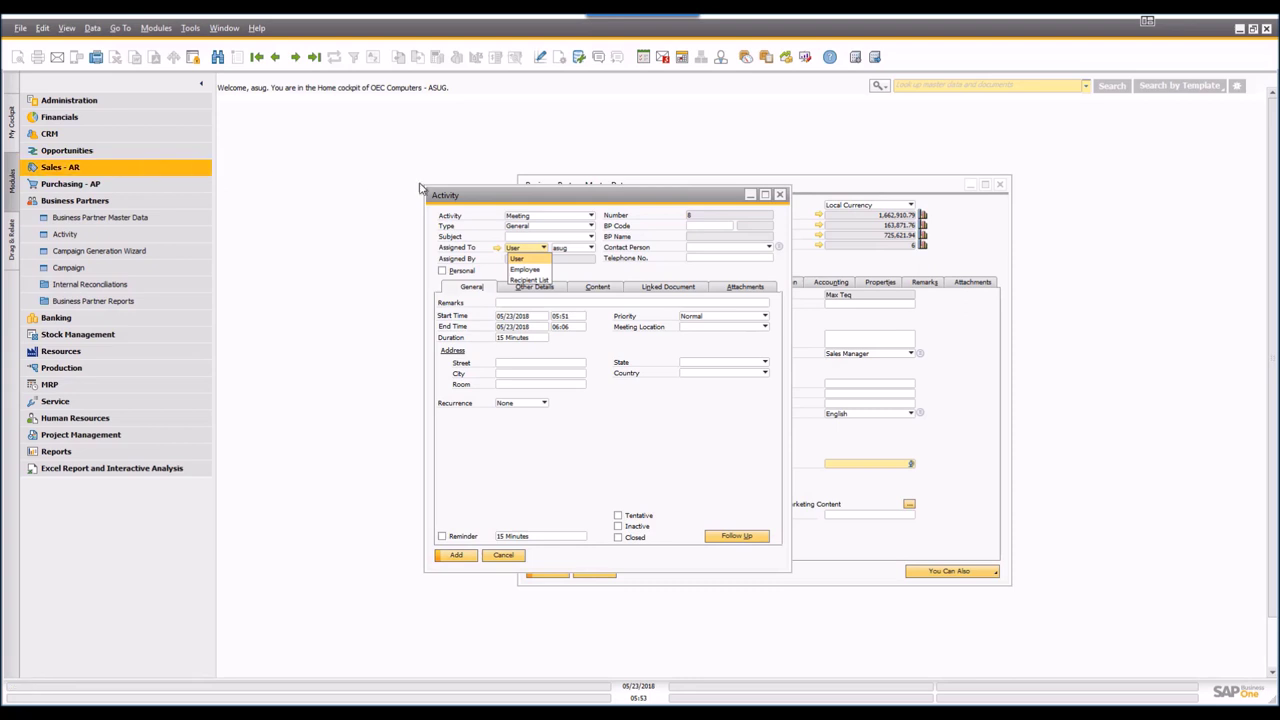
pyautogui.click(530, 269)
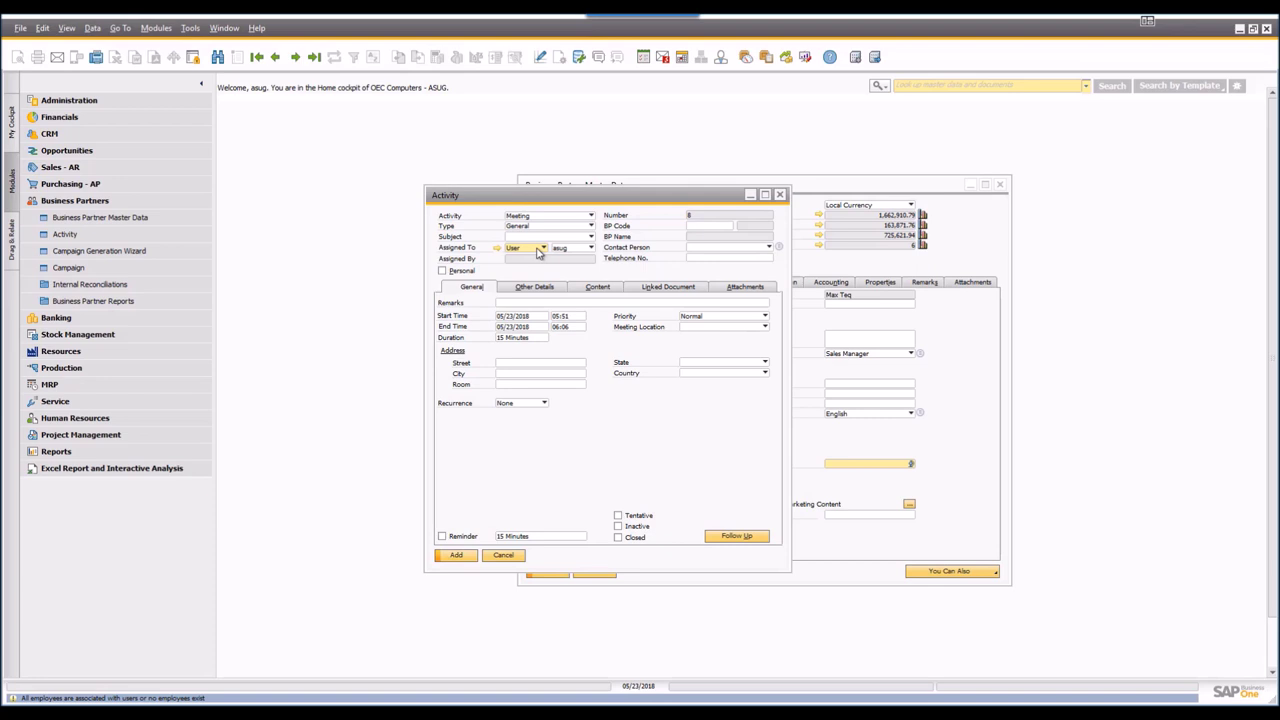
pyautogui.click(710, 228)
pyautogui.click(729, 225)
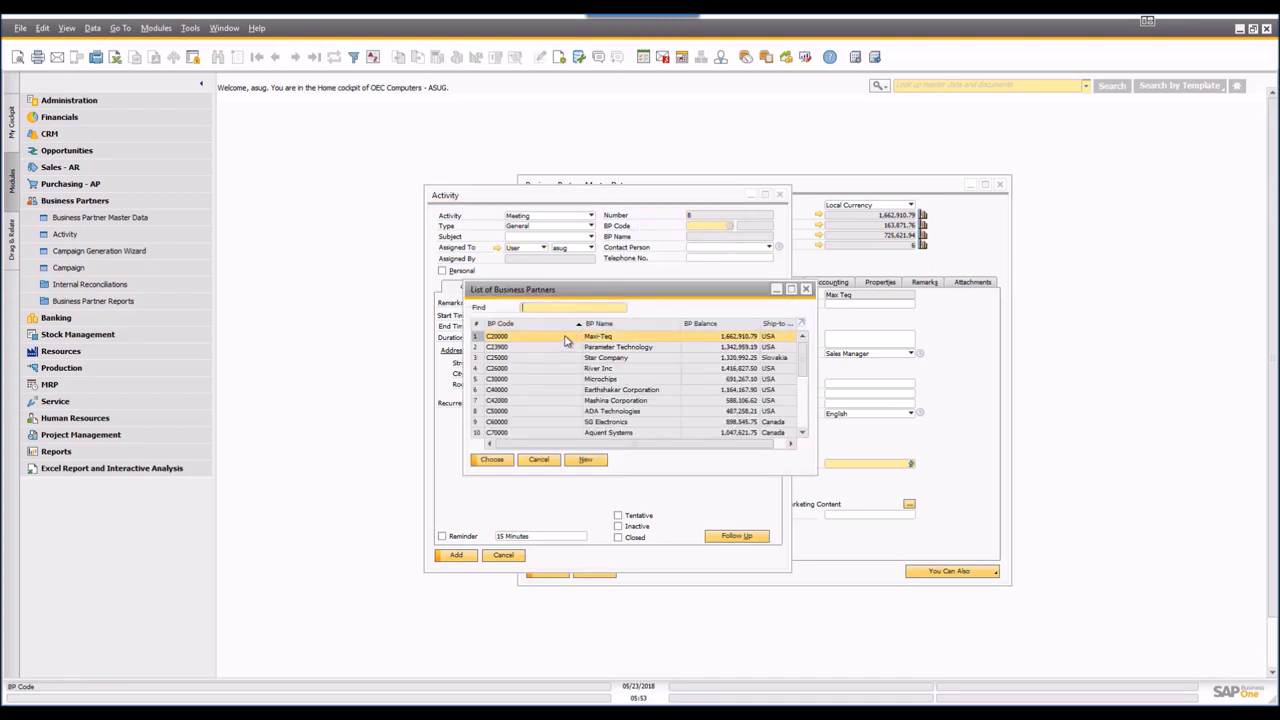
pyautogui.doubleClick(565, 342)
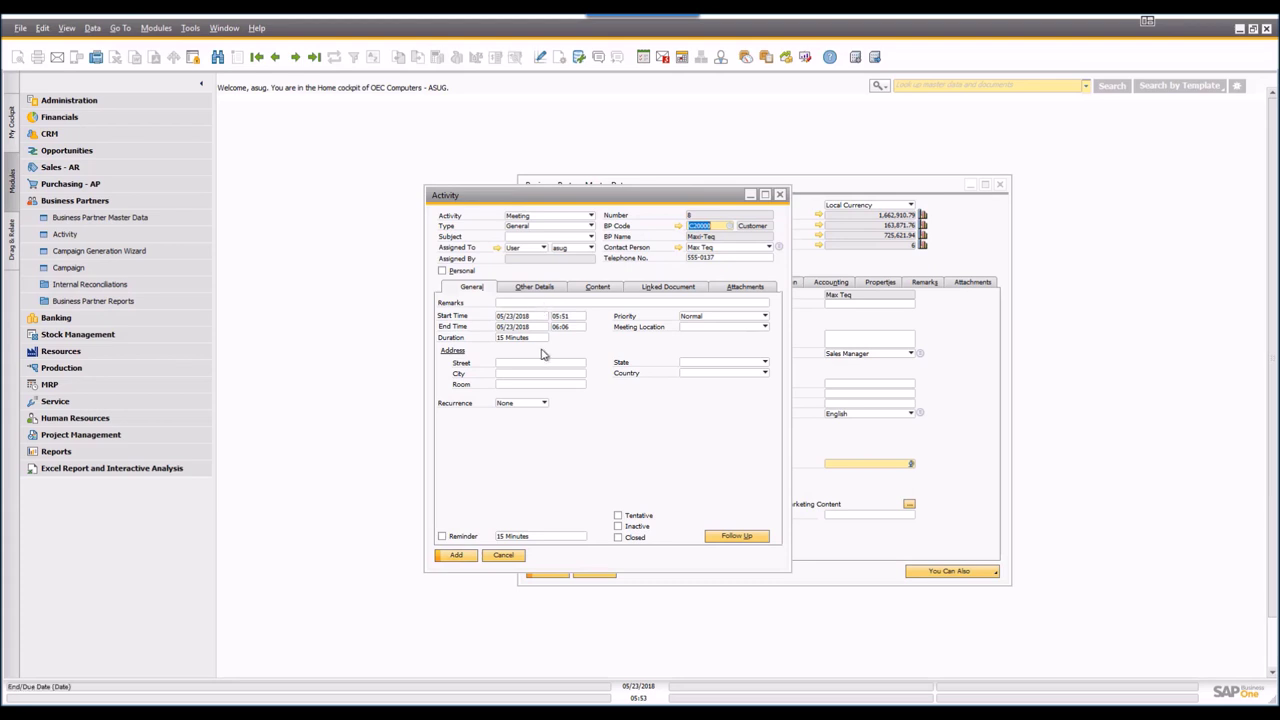
# Review the meeting's recurrence options, leaving None selected, and turn on its 15-minute reminder
pyautogui.click(543, 404)
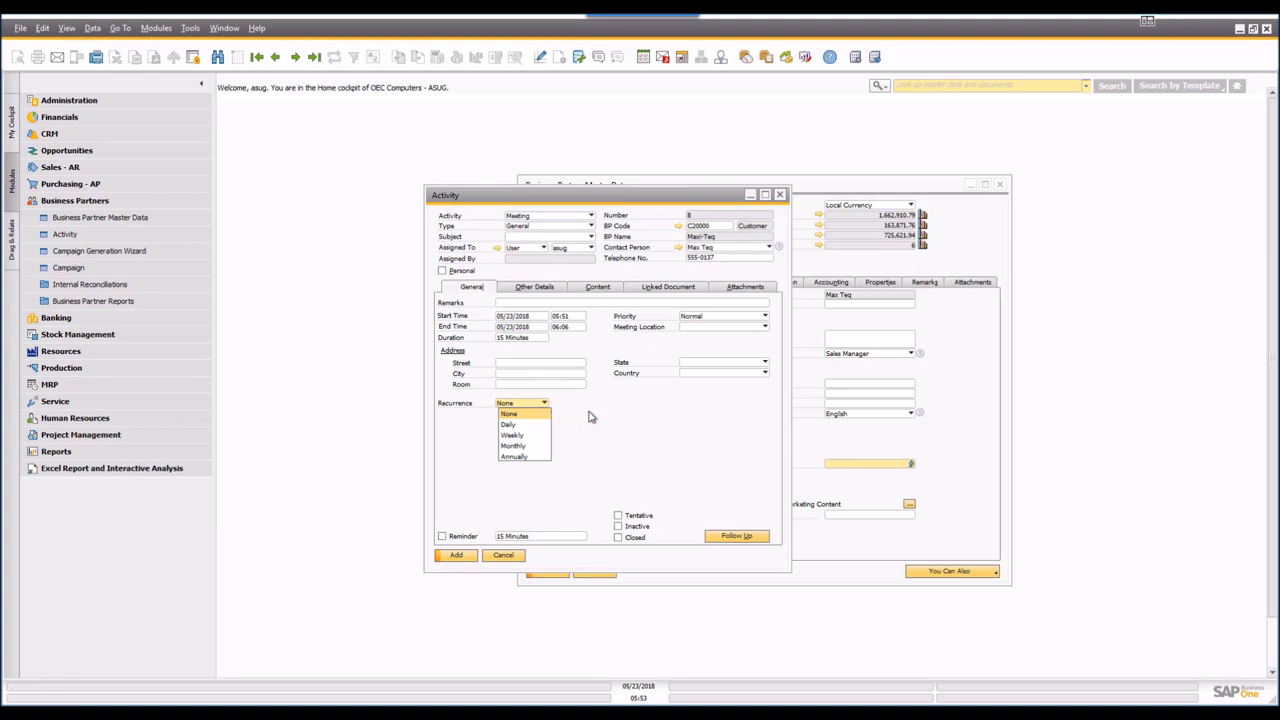
pyautogui.click(590, 416)
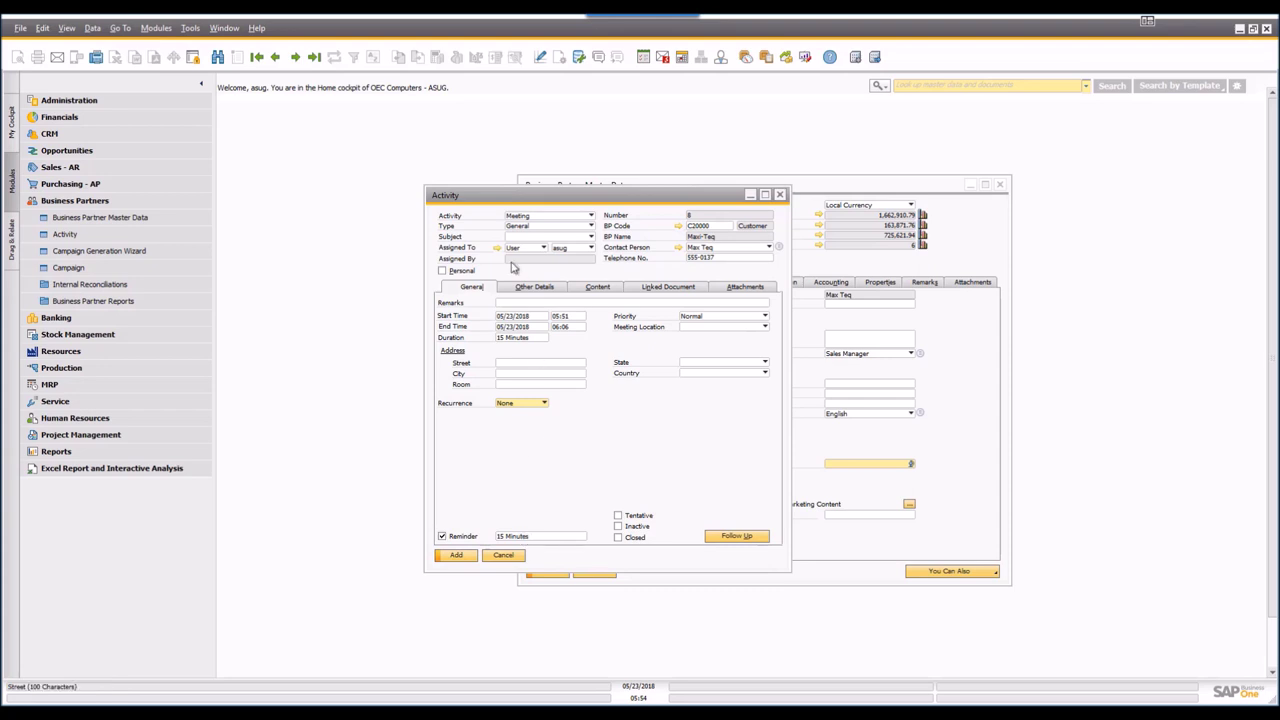
# View the inbox in the messages and alerts overview and close it
pyautogui.click(663, 60)
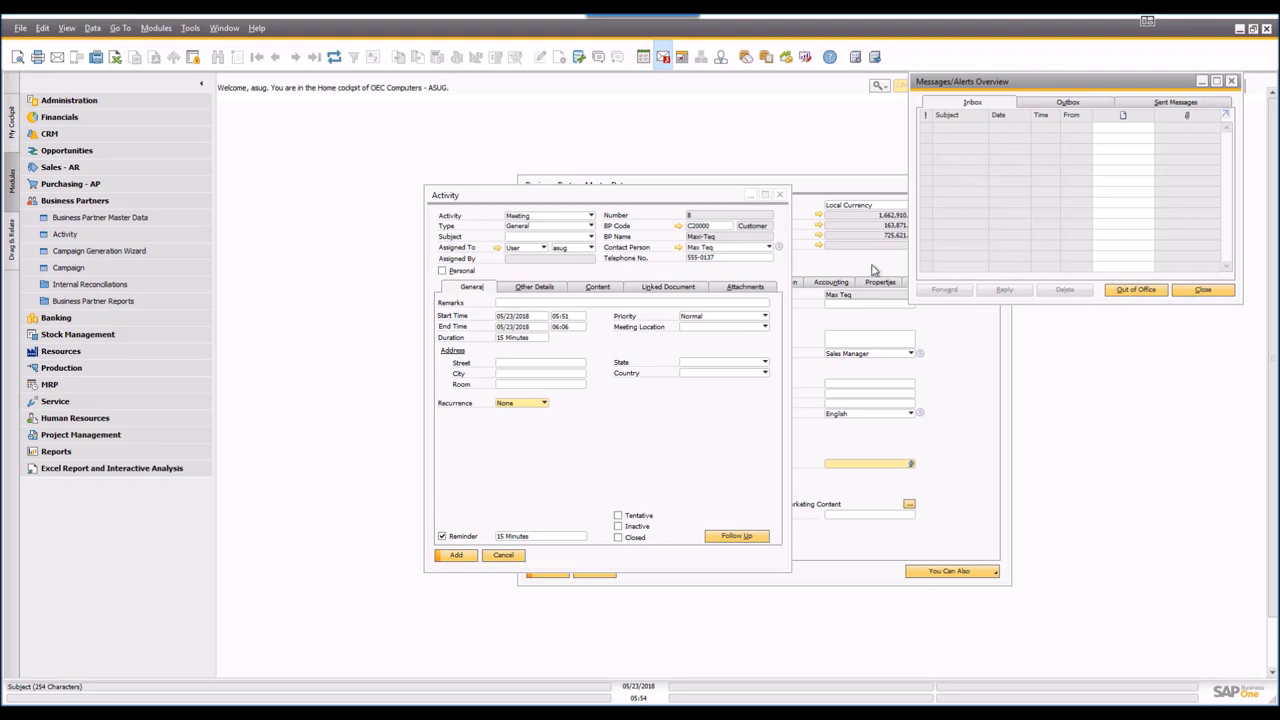
pyautogui.click(1231, 80)
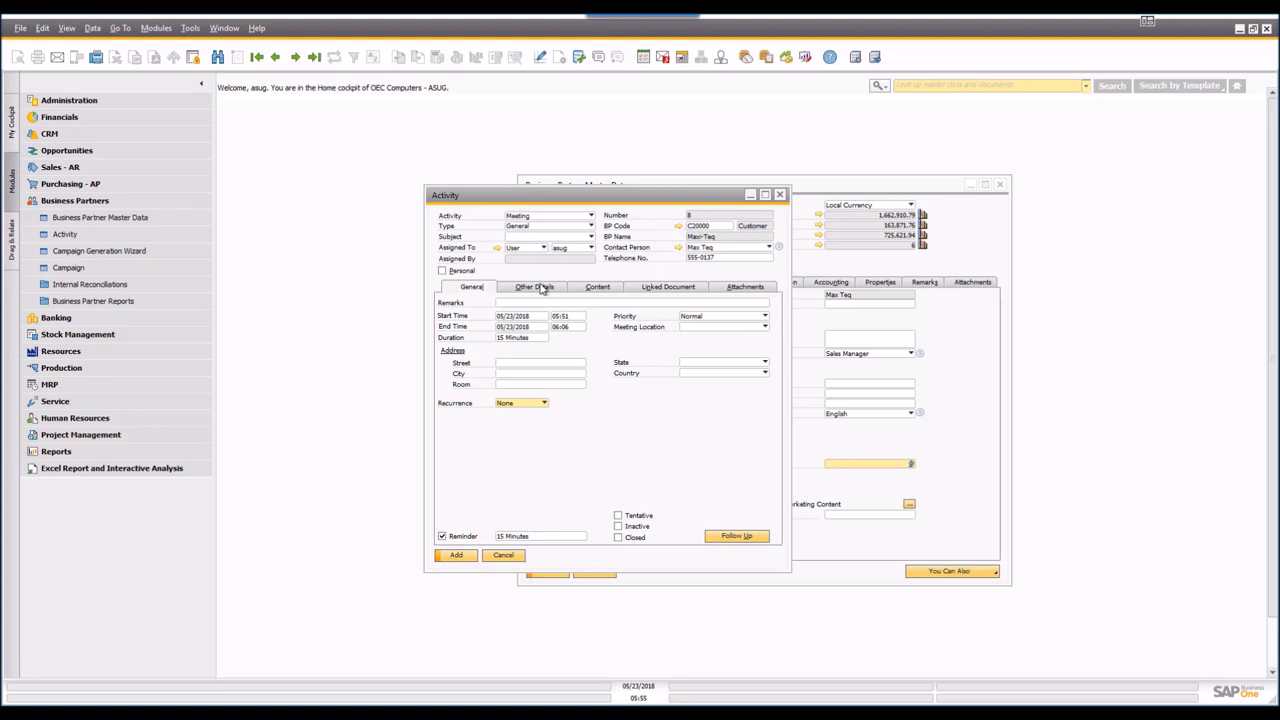
# Examine the meeting's other details, including the list of resources, the activity type and the financial project, without entering values
pyautogui.click(542, 288)
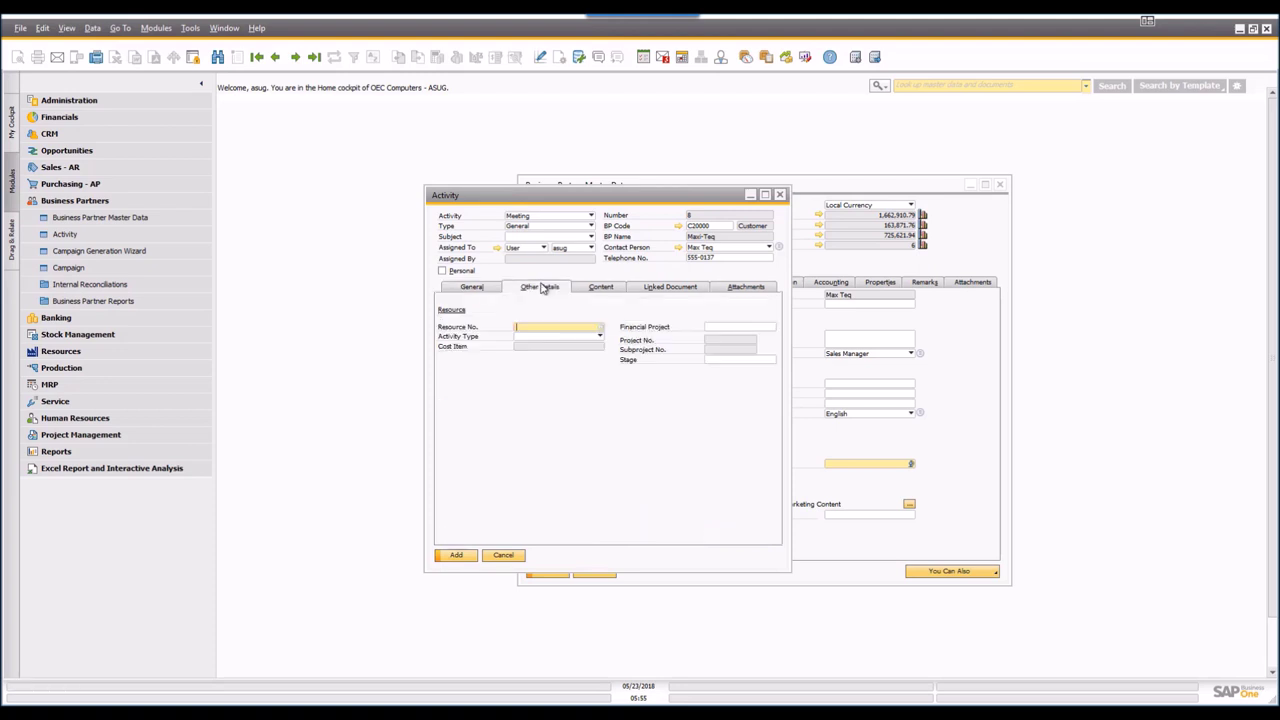
pyautogui.click(601, 333)
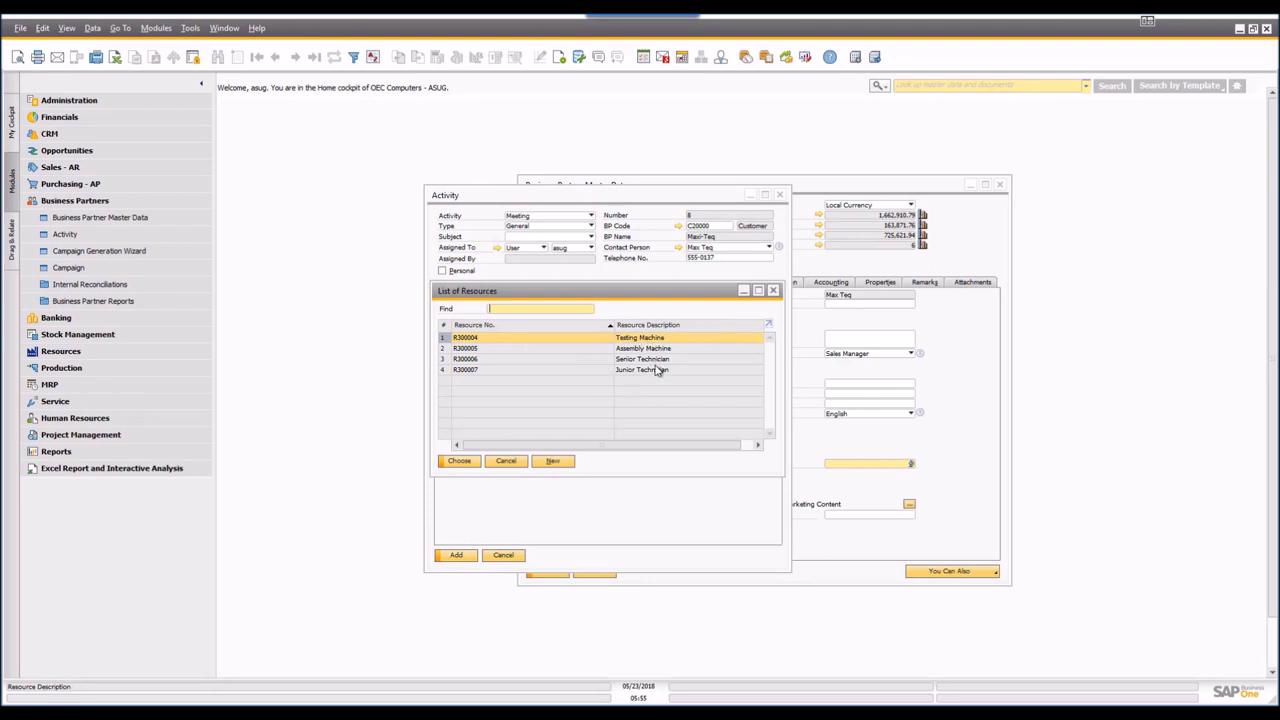
pyautogui.click(503, 462)
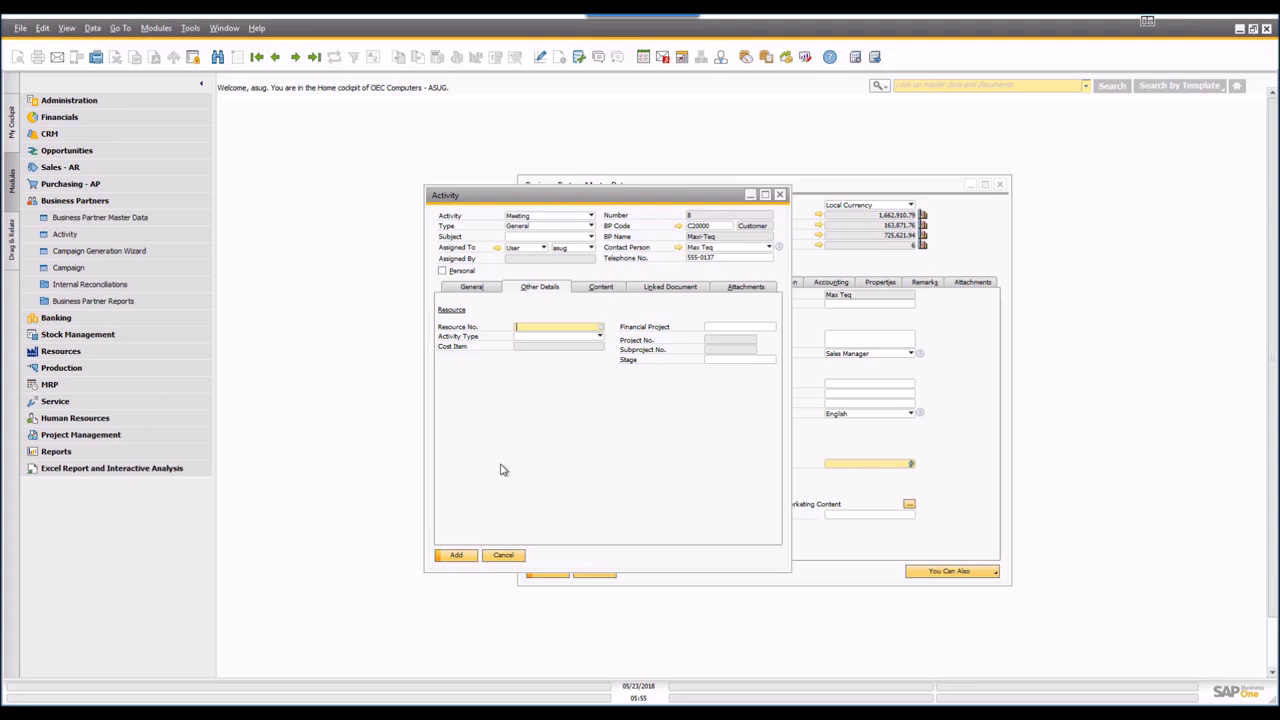
pyautogui.click(601, 340)
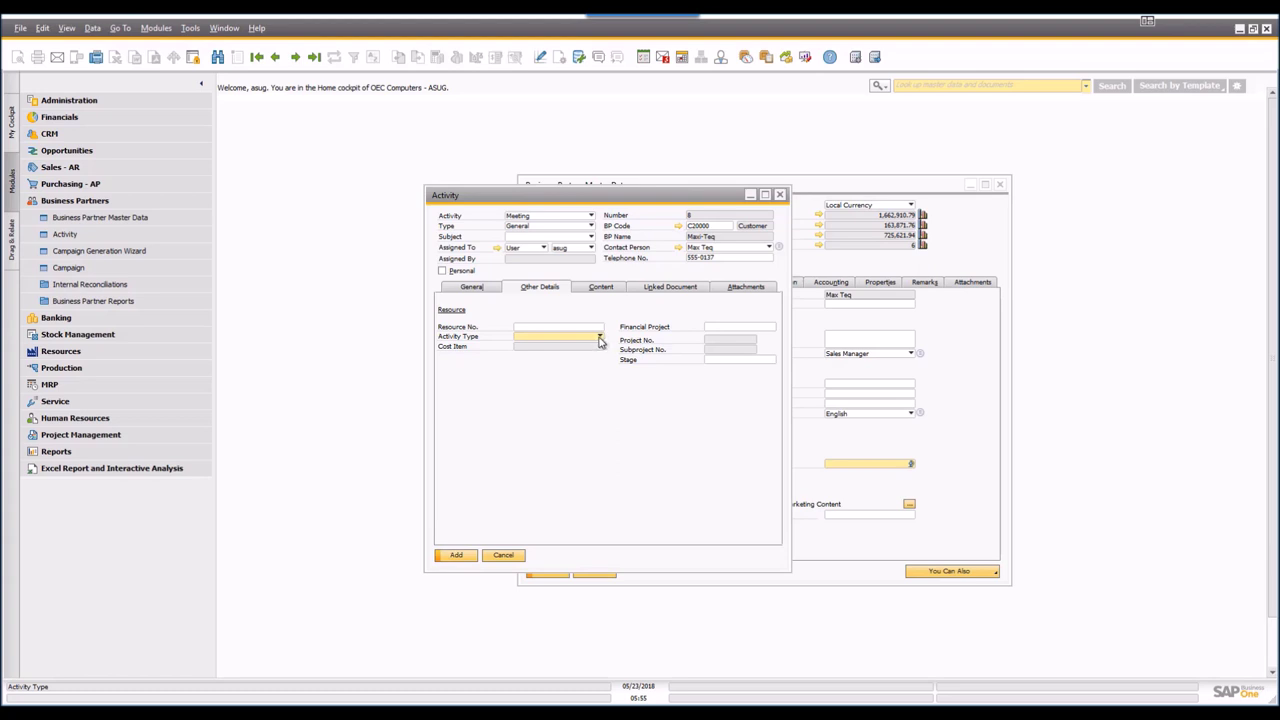
pyautogui.click(719, 329)
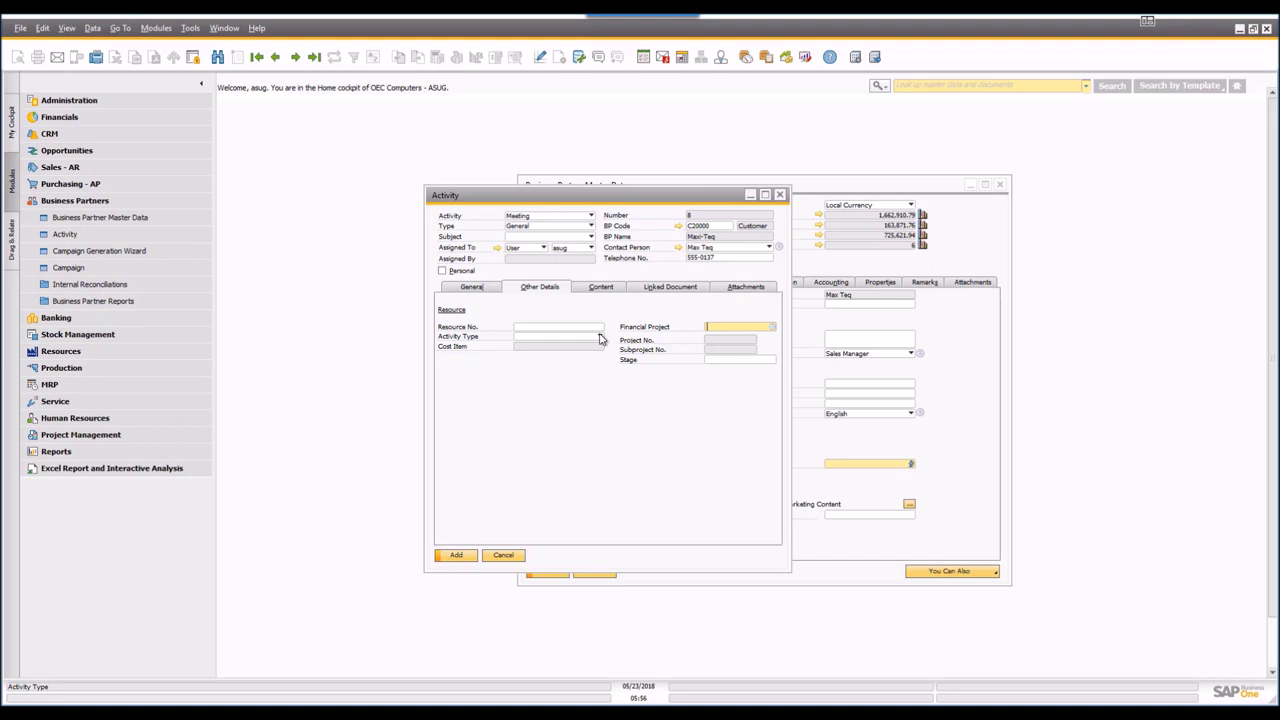
# View the related activities for Maxi-Teq from the meeting and close the overview
pyautogui.rightClick(650, 468)
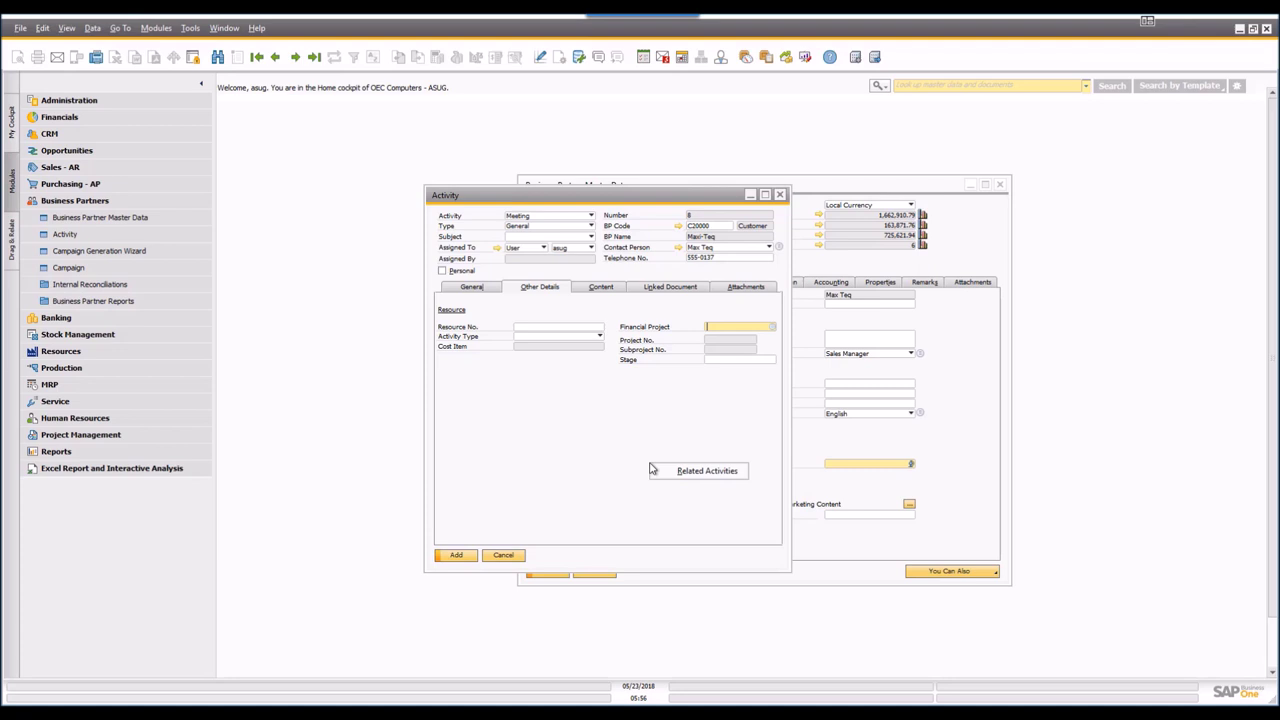
pyautogui.click(706, 472)
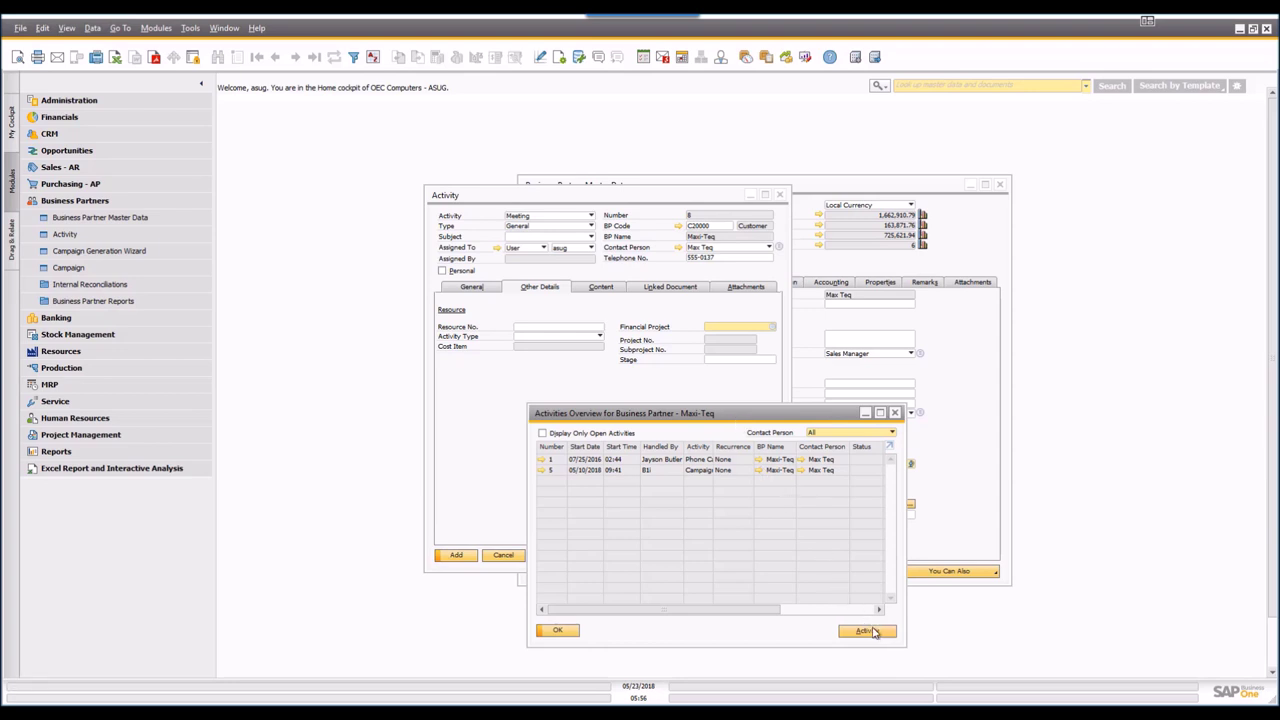
pyautogui.click(894, 412)
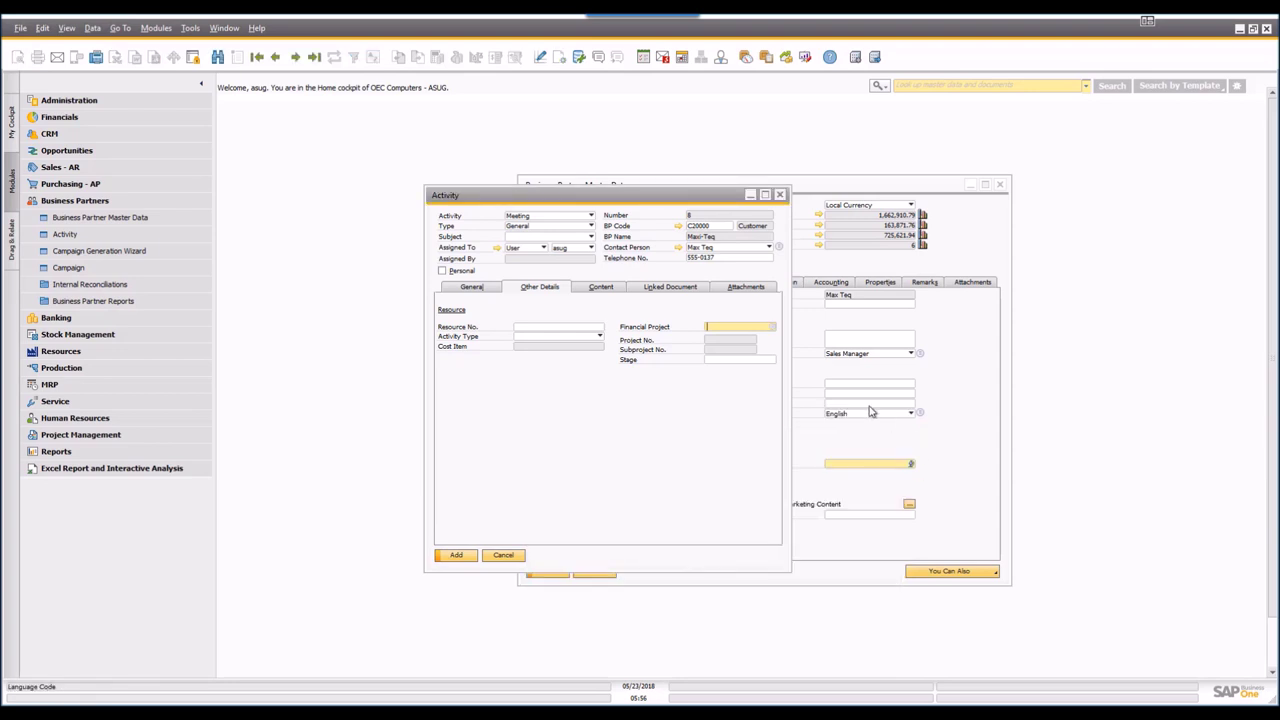
# Look through the meeting's content, the document types that can be linked to it, and its attachments
pyautogui.click(605, 288)
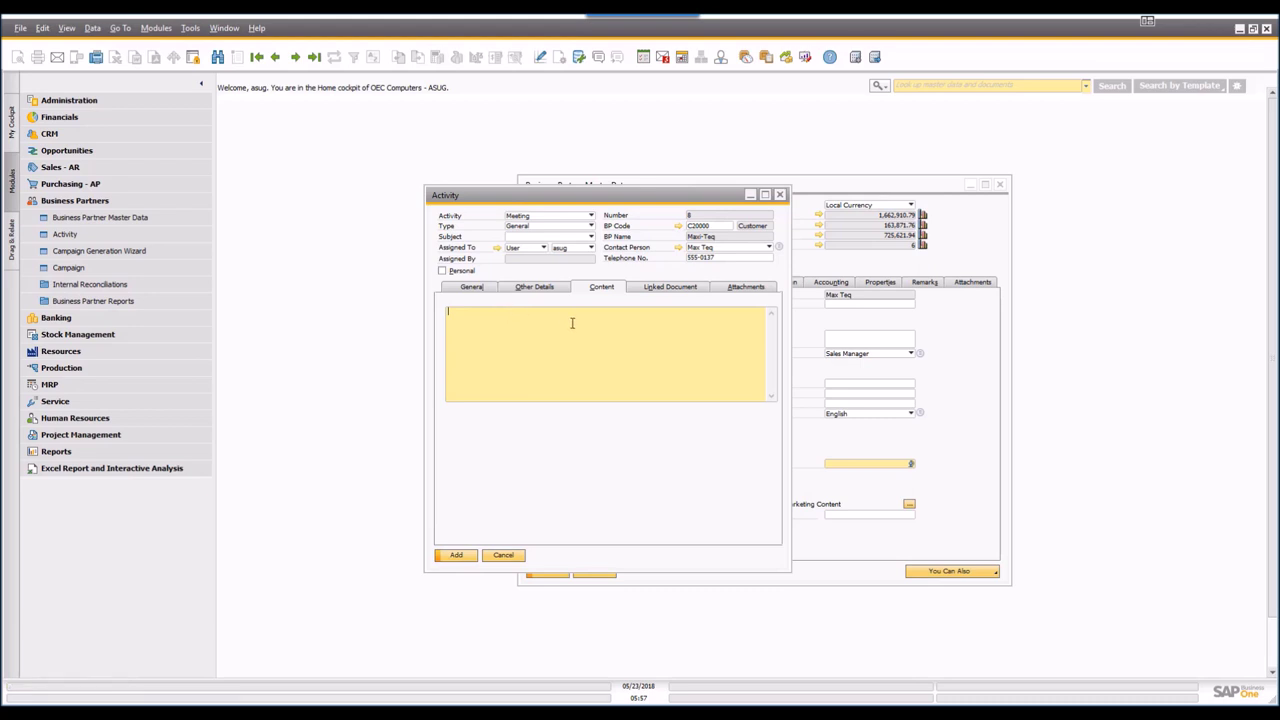
pyautogui.click(668, 288)
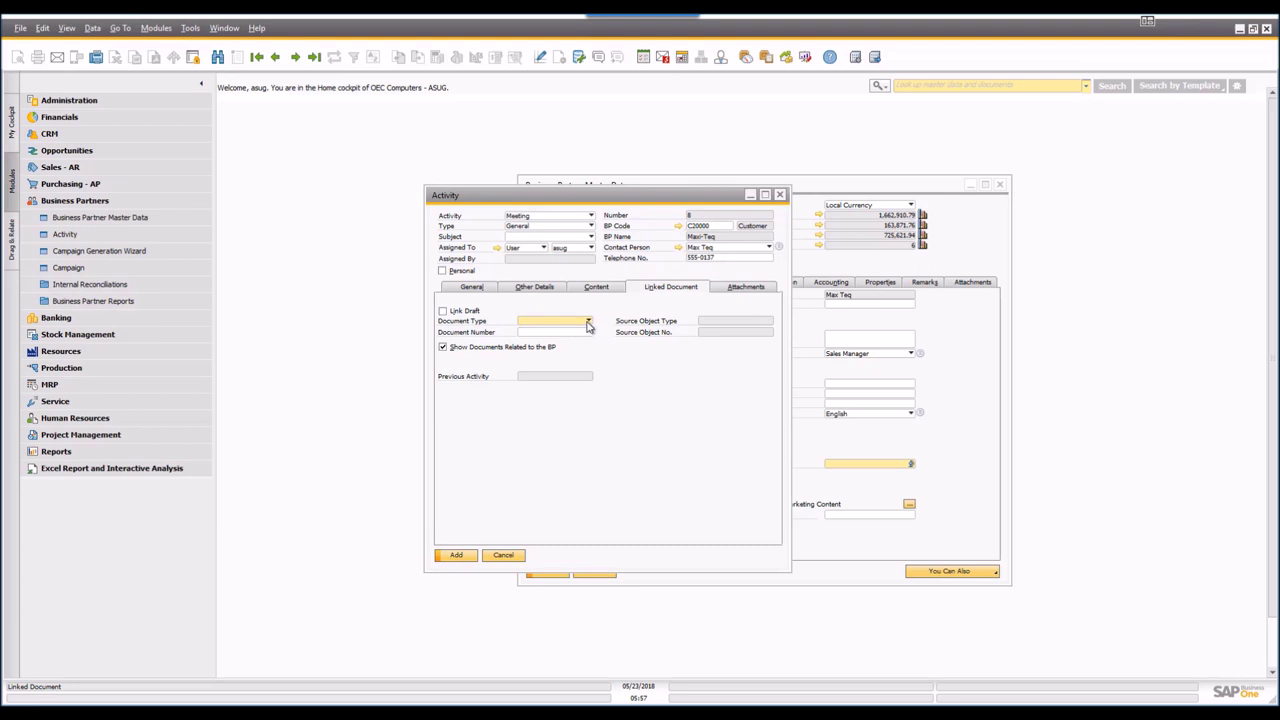
pyautogui.click(588, 321)
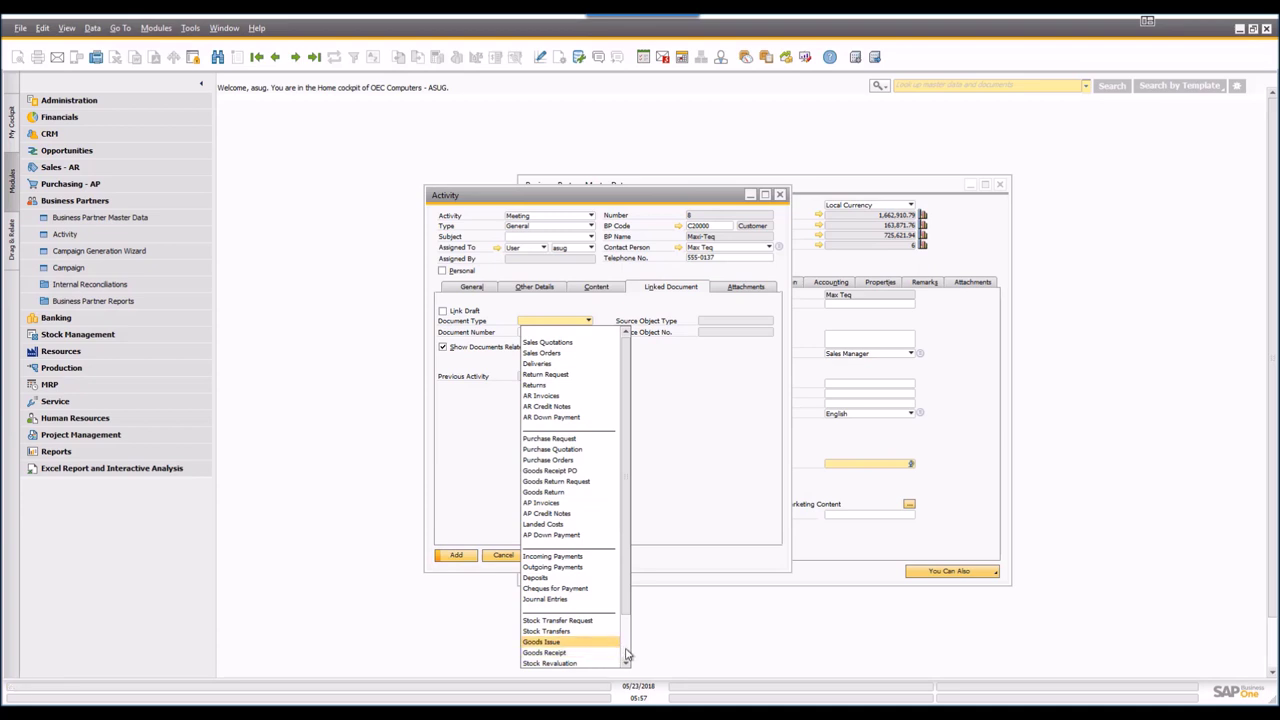
pyautogui.scroll(-2, 630, 655)
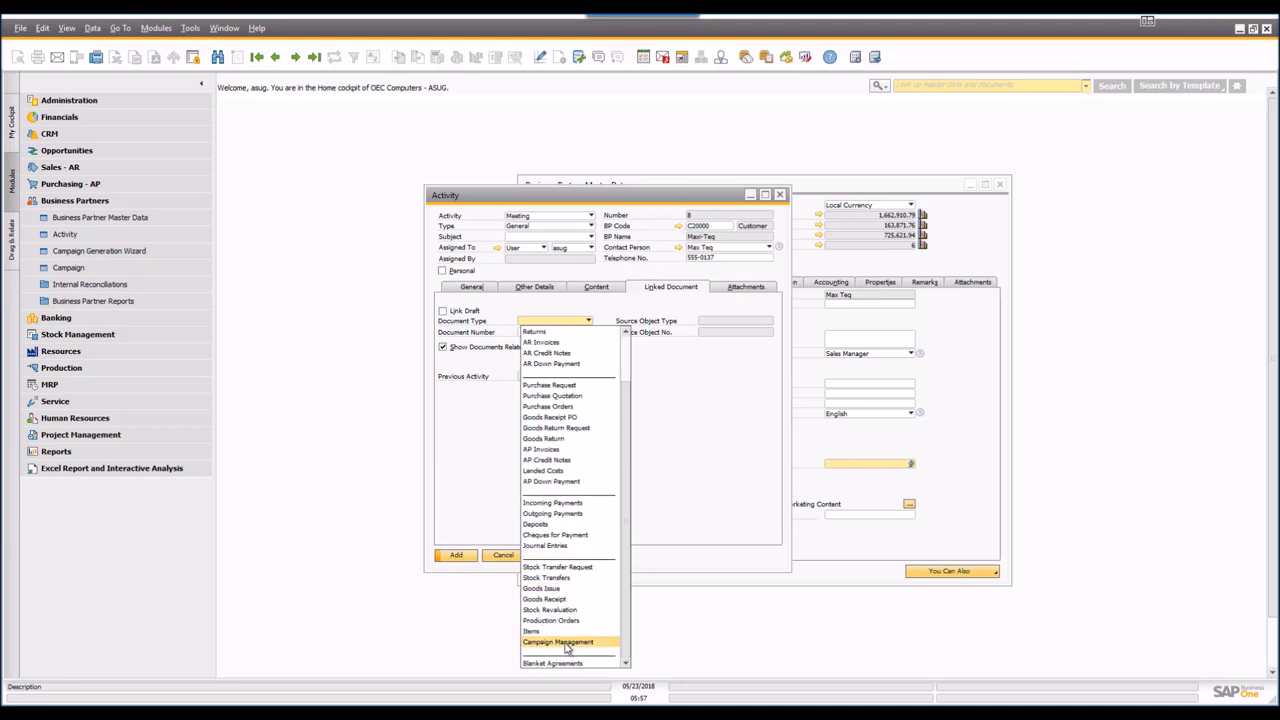
pyautogui.click(686, 465)
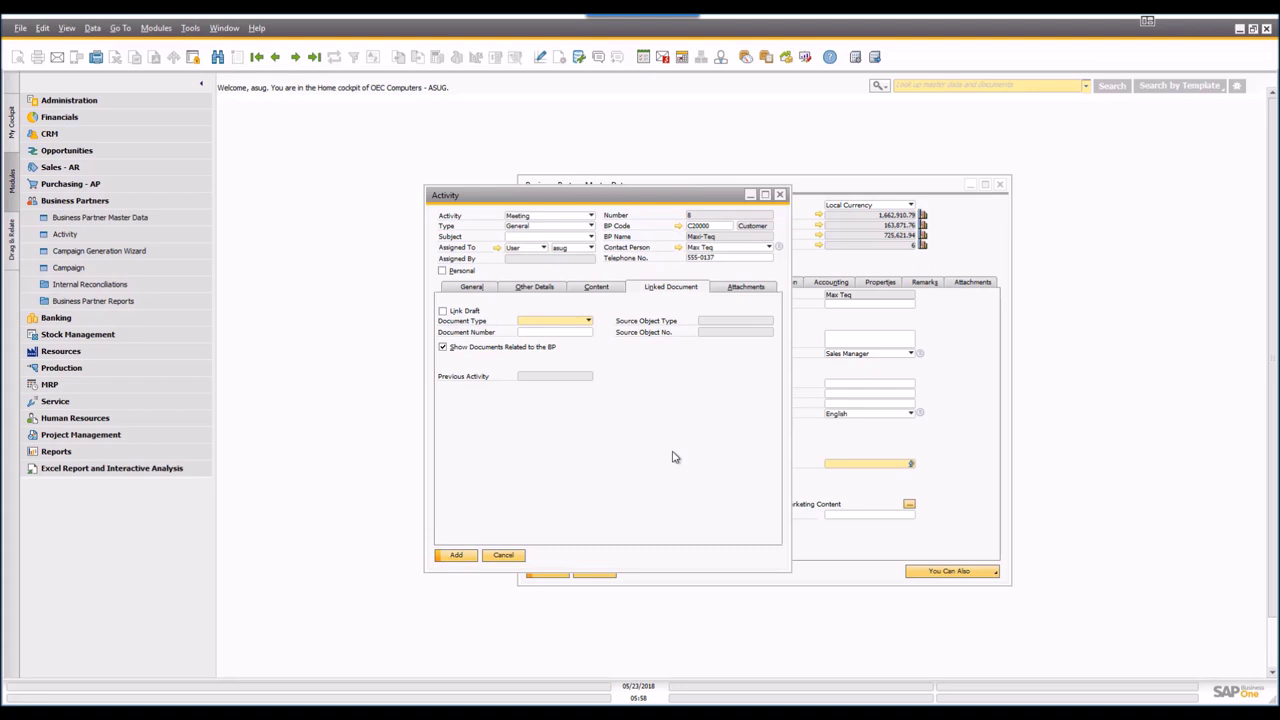
pyautogui.click(590, 322)
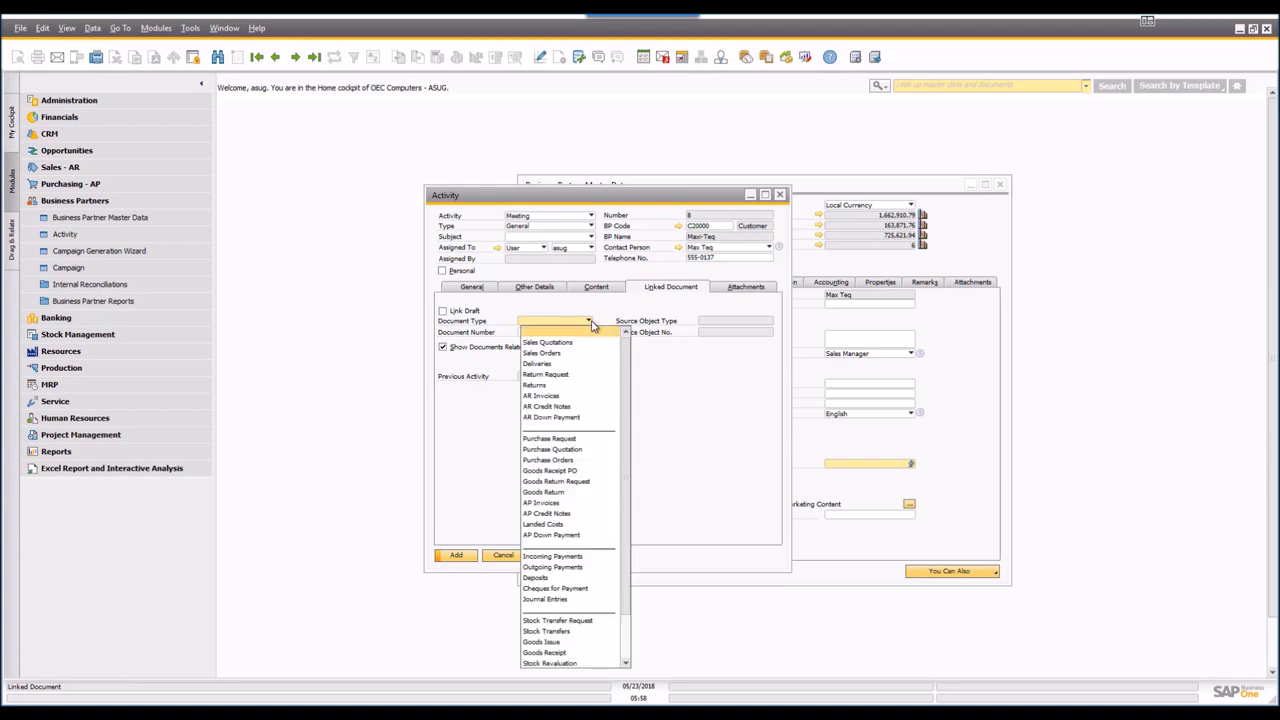
pyautogui.click(677, 421)
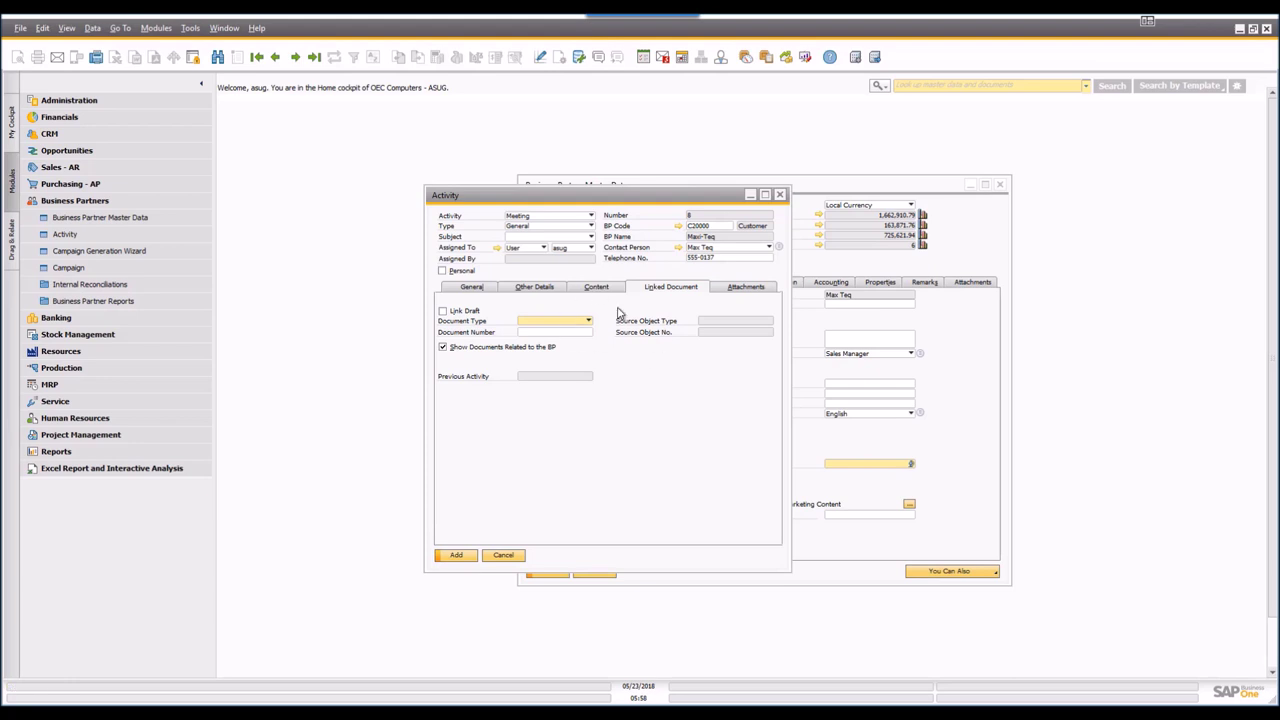
pyautogui.click(740, 288)
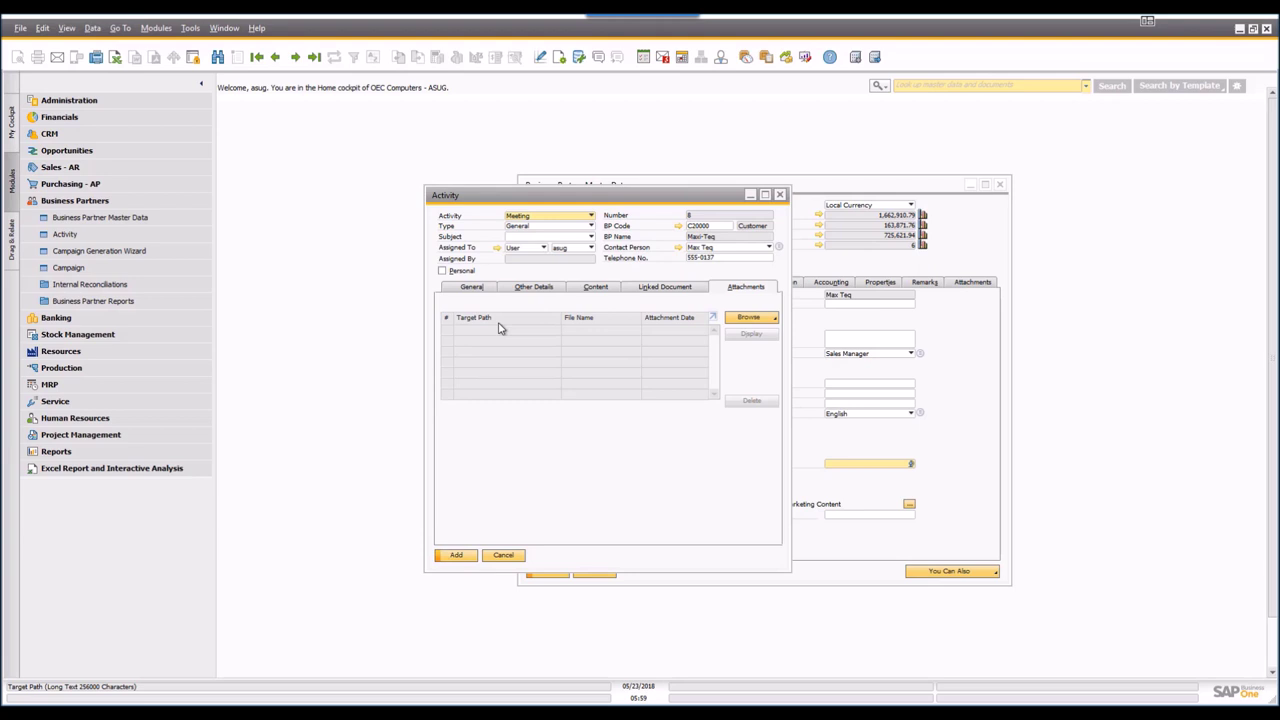
# Check the browse option for attaching files to the meeting and add the activity for Maxi-Teq
pyautogui.click(746, 318)
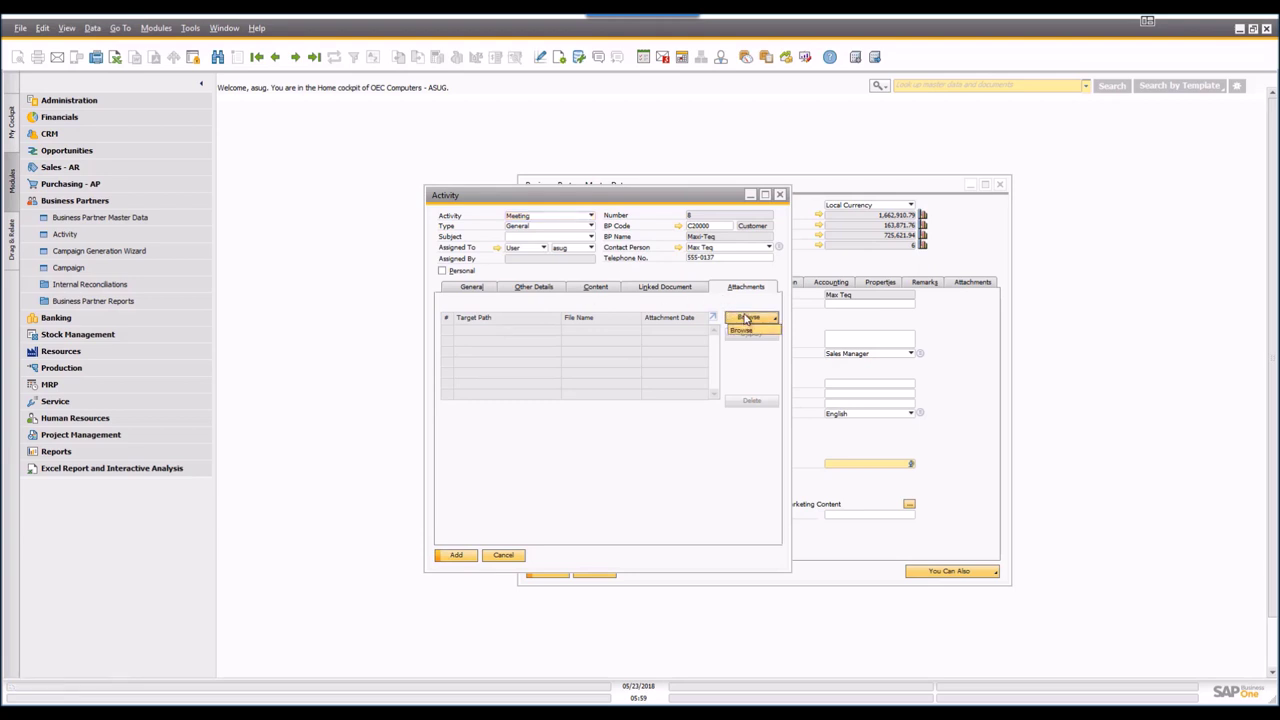
pyautogui.click(652, 473)
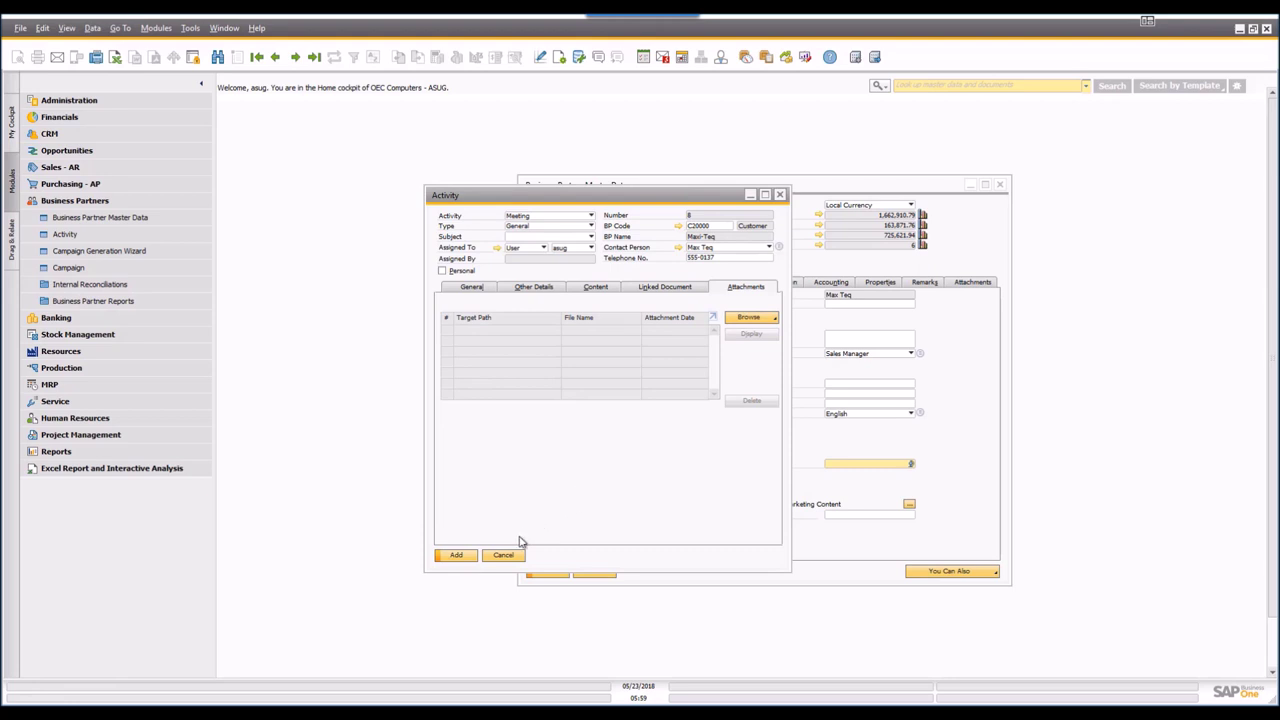
pyautogui.click(457, 556)
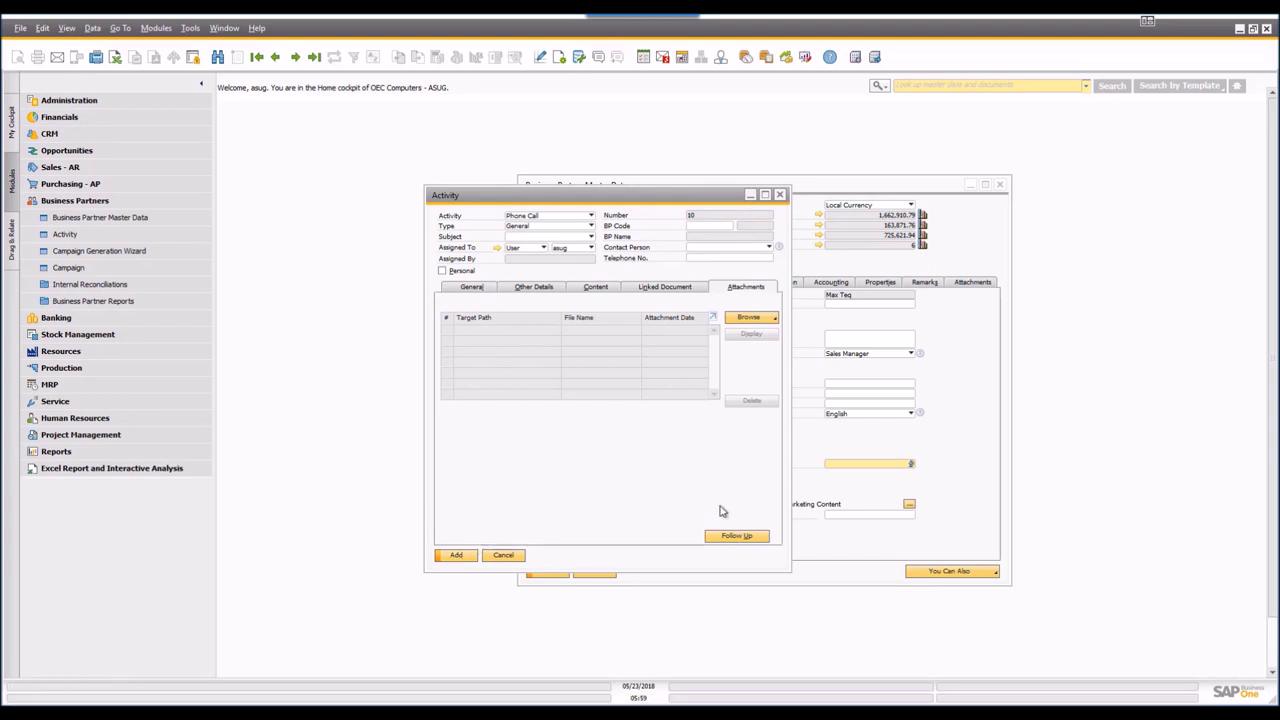
# Bring up the last recorded activity, mark the meeting as closed and set its recurrence to Annually
pyautogui.click(475, 290)
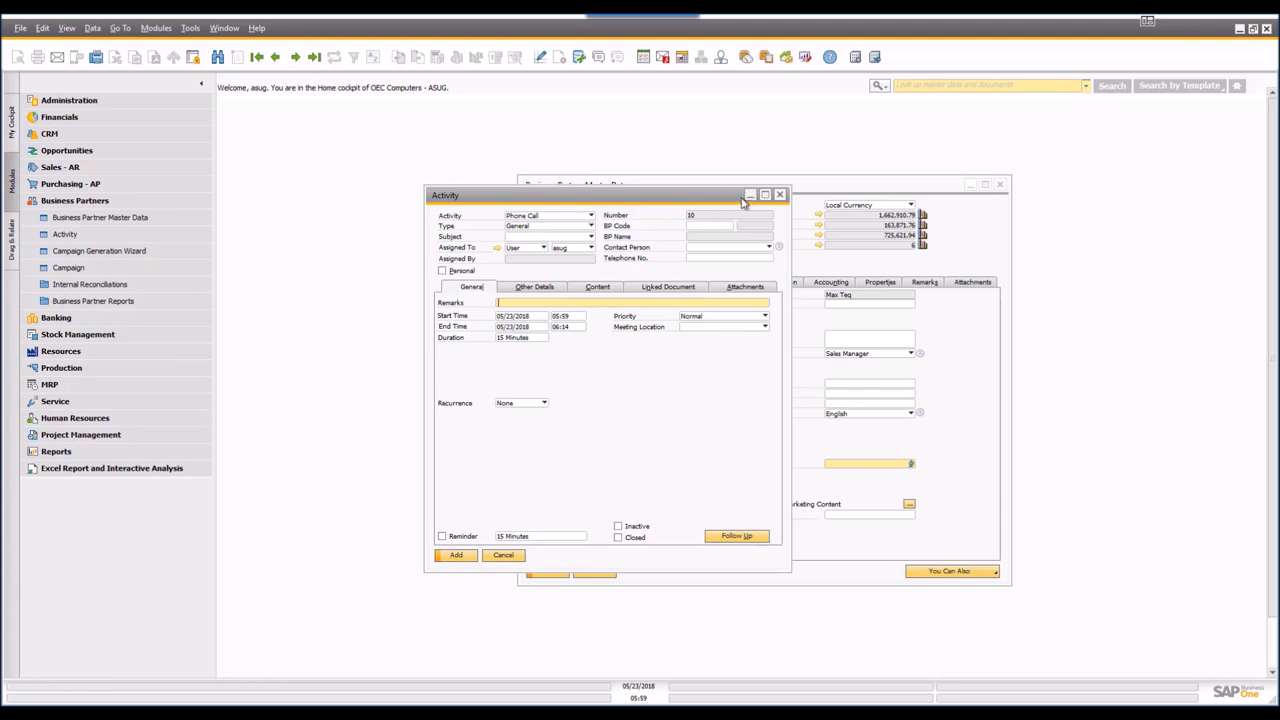
pyautogui.click(314, 58)
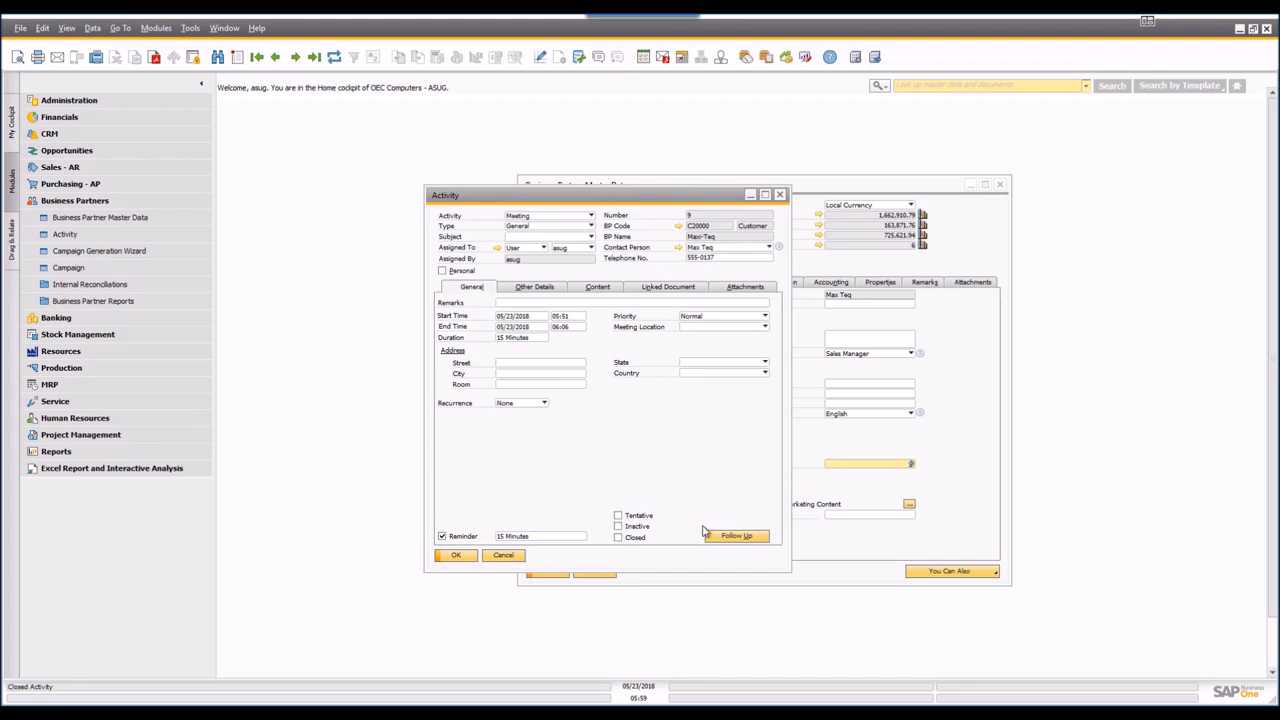
pyautogui.click(617, 538)
pyautogui.moveTo(514, 196); pyautogui.dragTo(387, 135)
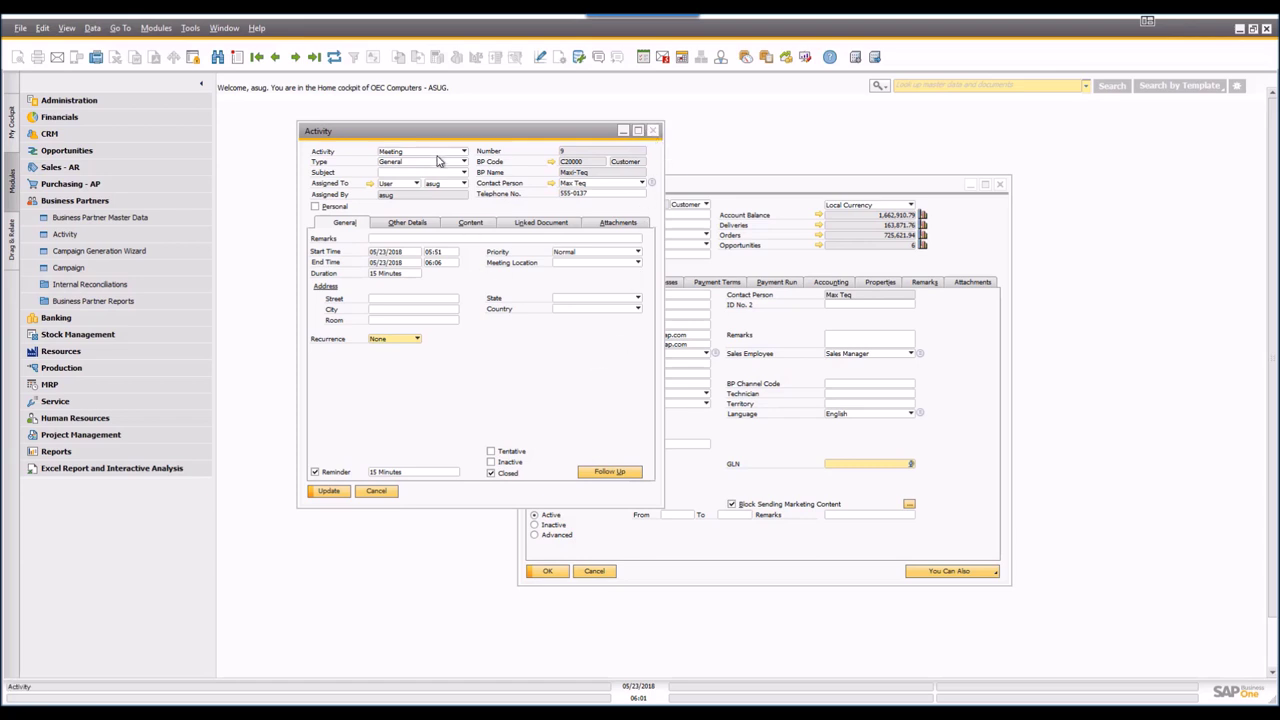
pyautogui.press('a')
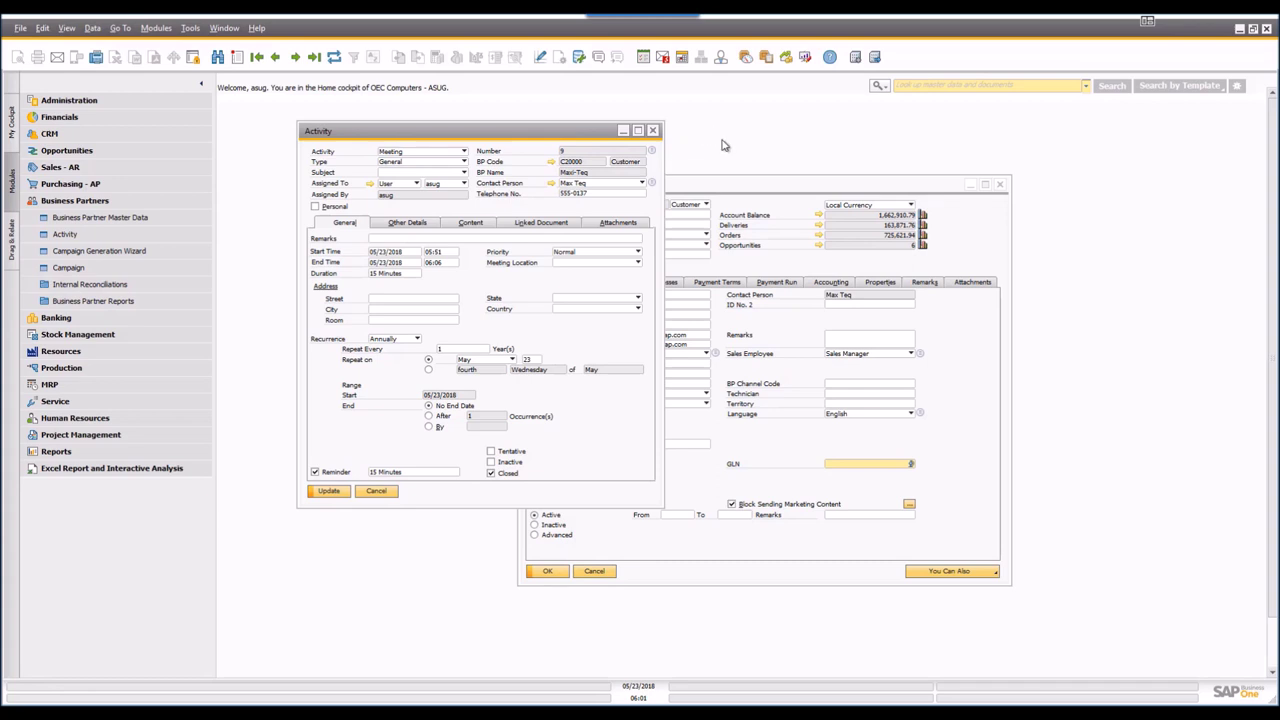
# View the user-defined fields and analytics side panels of Maxi-Teq's master data, collapse them and place the form beside the activity
pyautogui.click(754, 186)
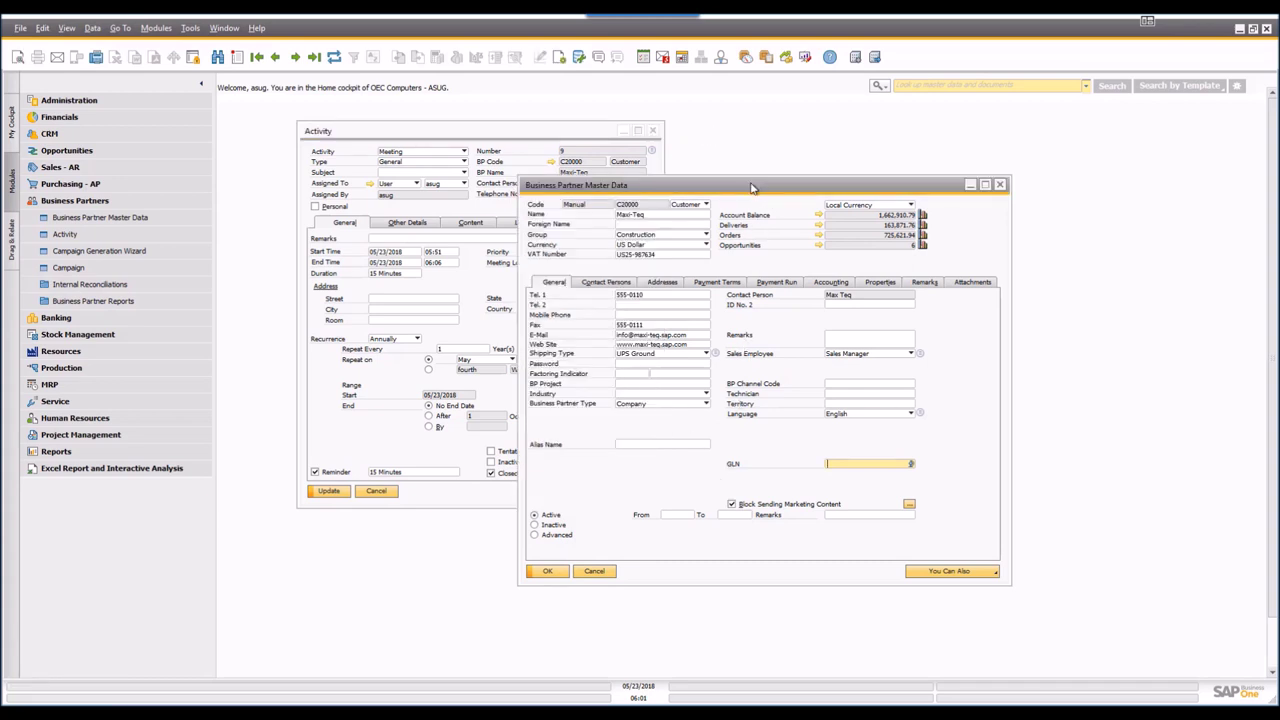
pyautogui.hotkey('ctrl', 'shift', 'u')
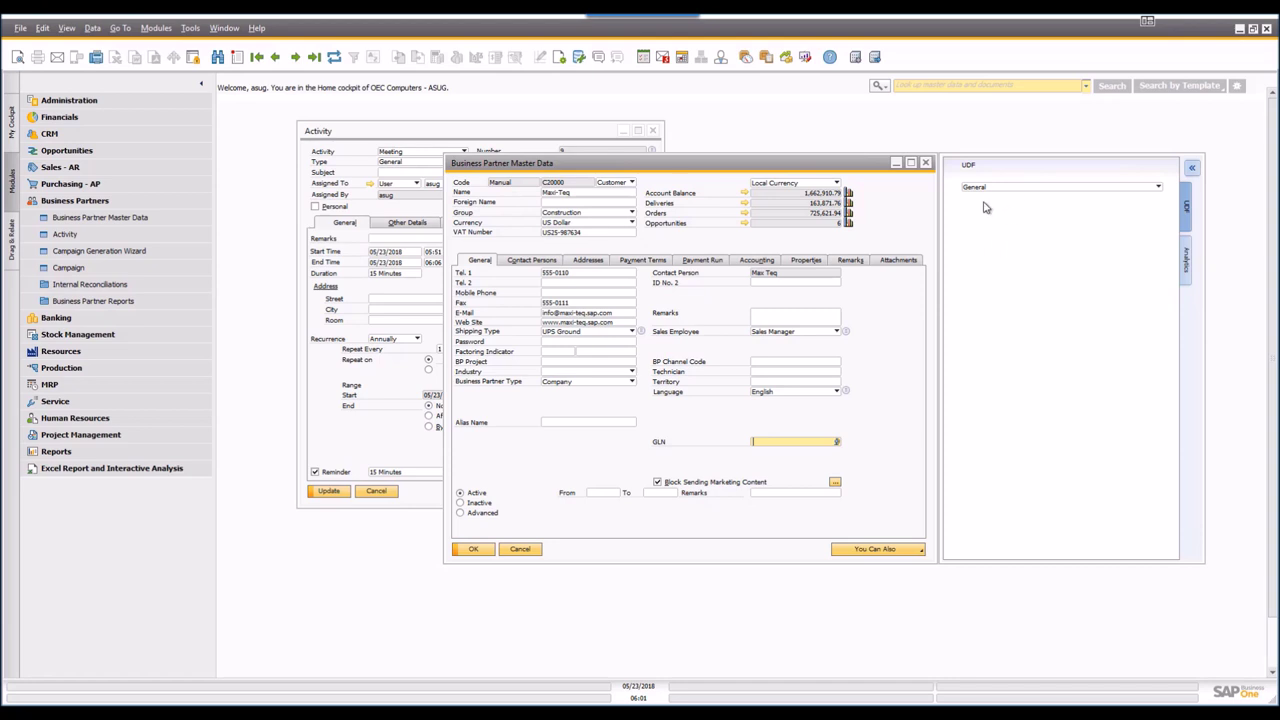
pyautogui.click(1192, 168)
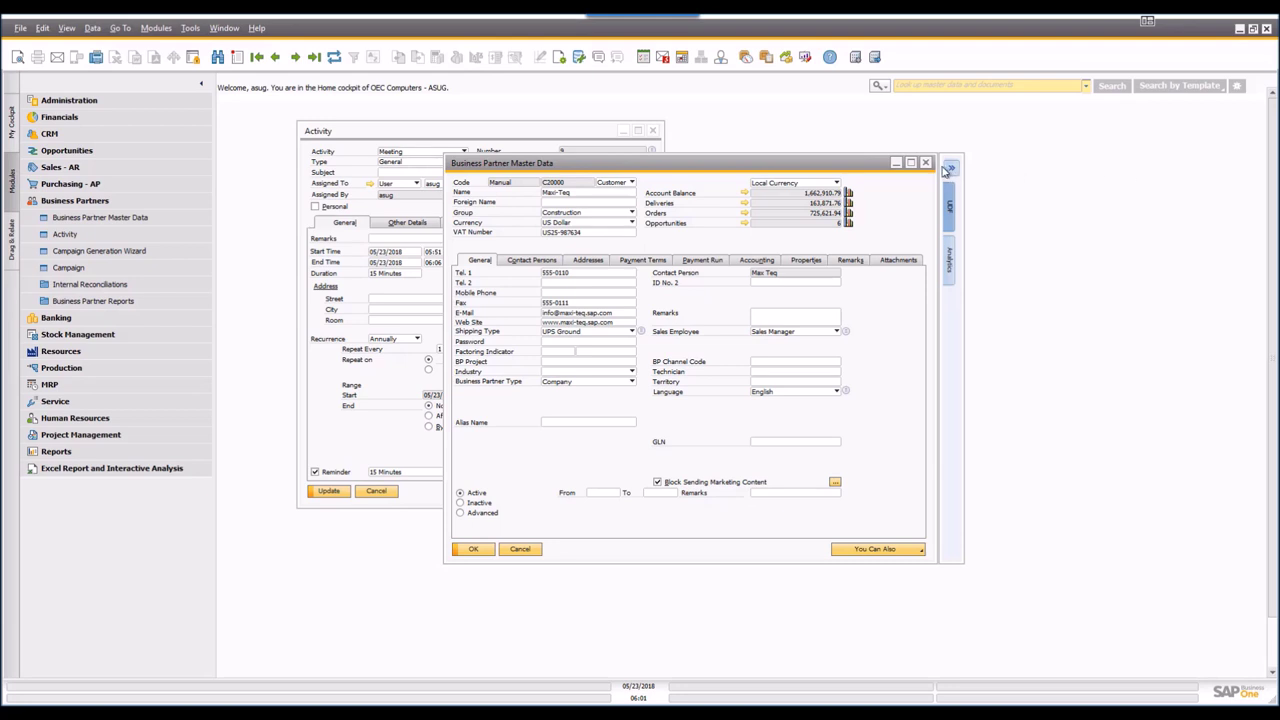
pyautogui.click(949, 263)
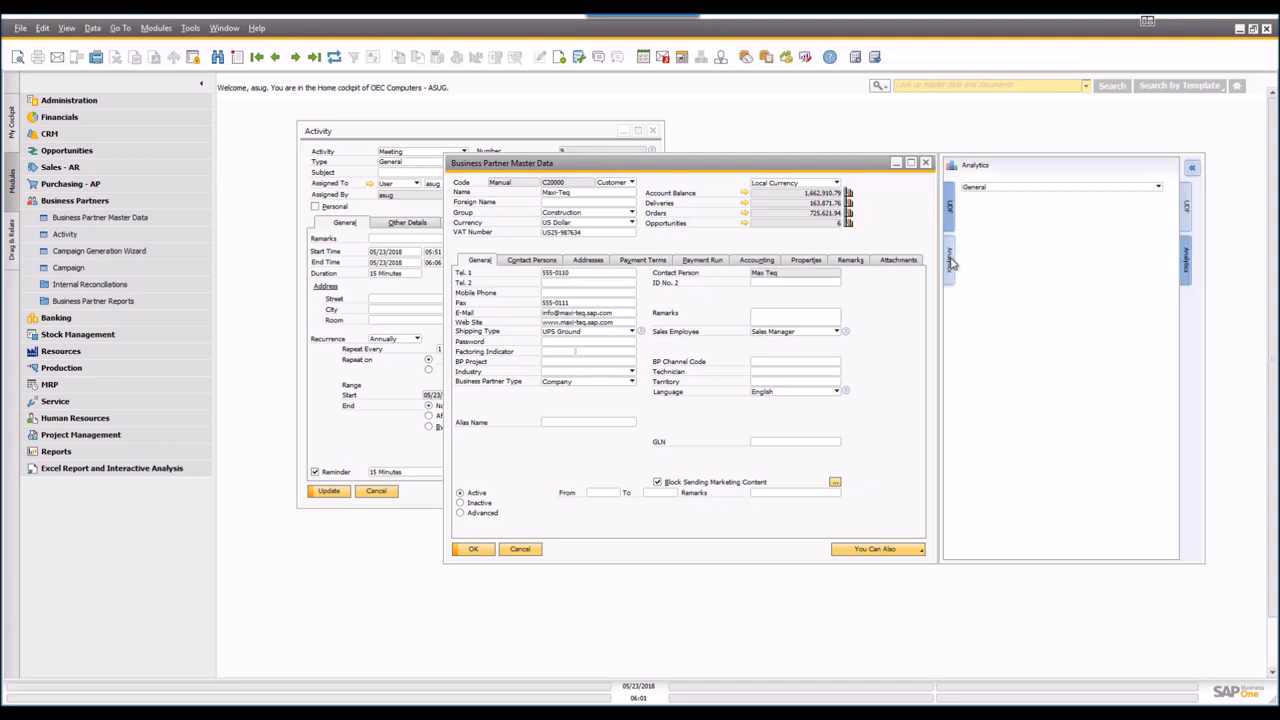
pyautogui.click(1191, 170)
pyautogui.moveTo(808, 160); pyautogui.dragTo(1038, 132)
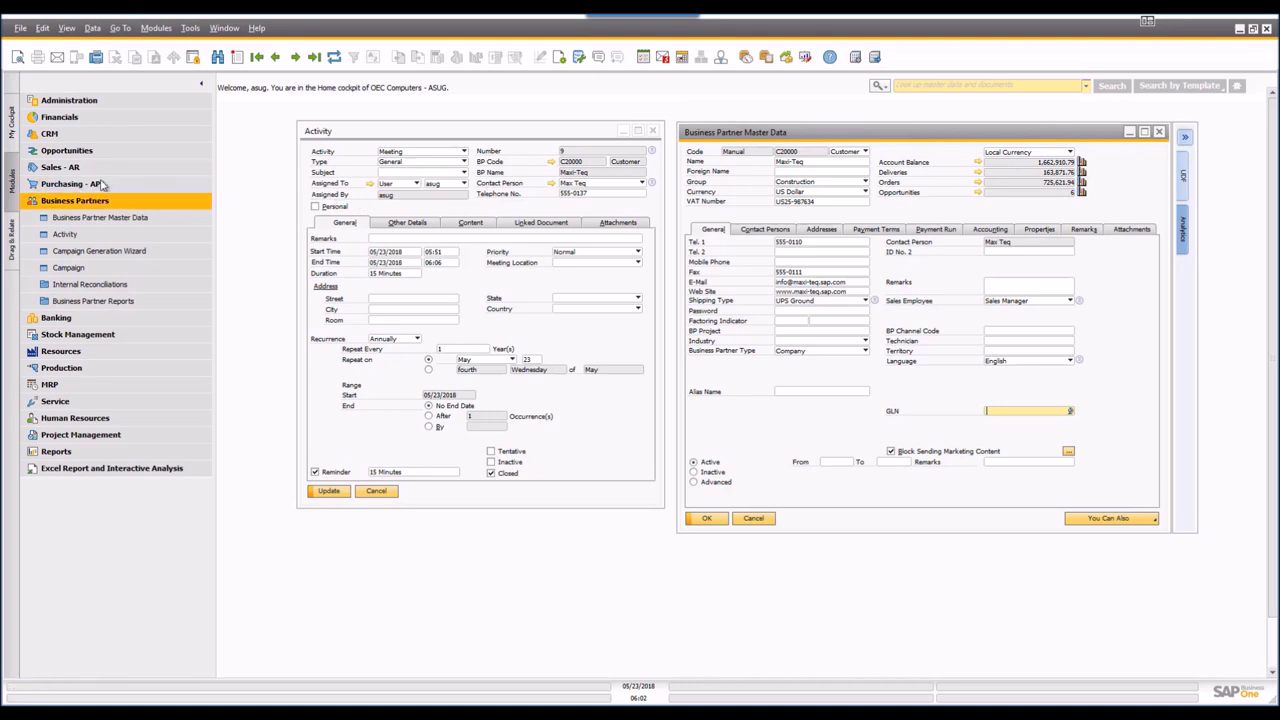
# Open the CRM opportunity form, place it below the other forms and bring up the last recorded opportunity
pyautogui.click(36, 135)
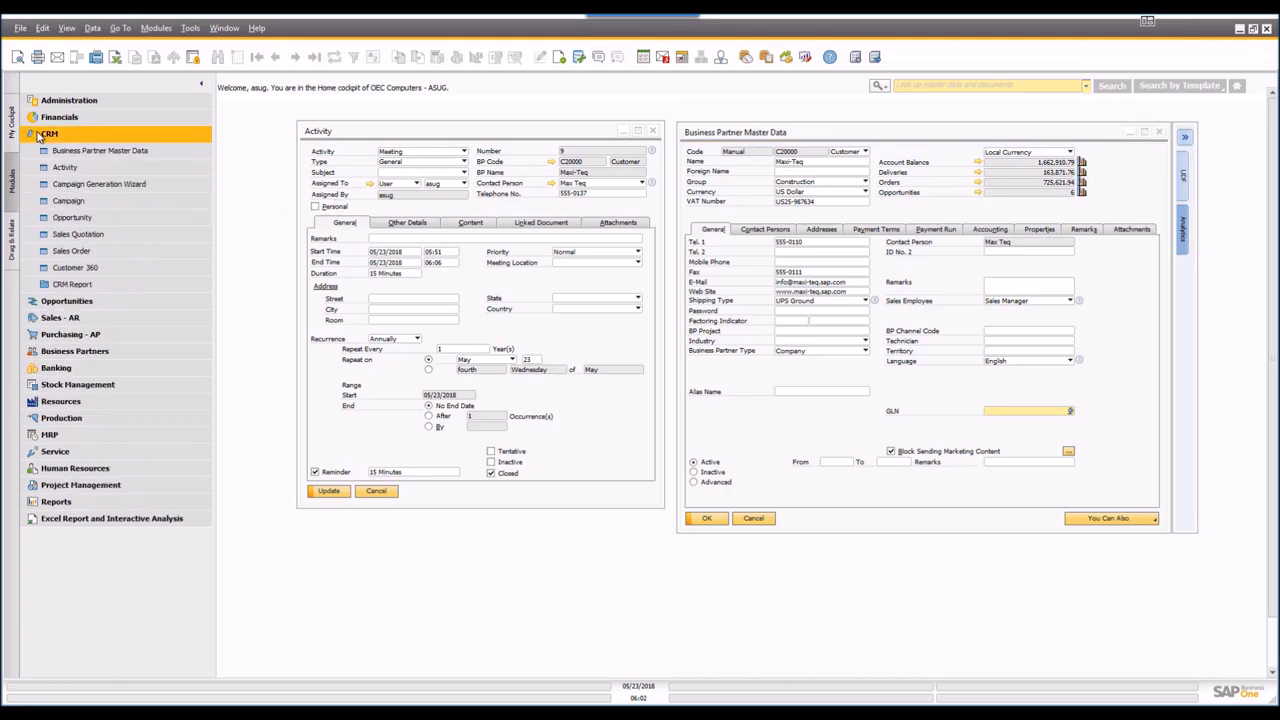
pyautogui.click(70, 218)
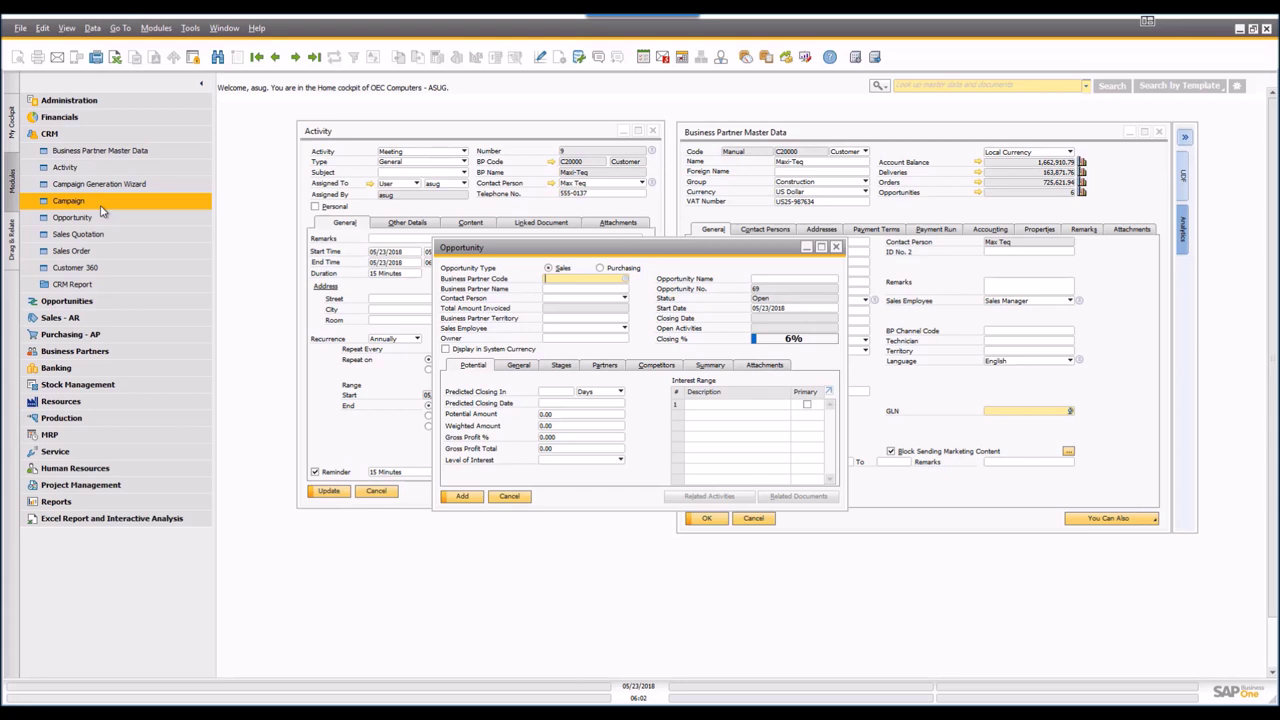
pyautogui.moveTo(548, 250); pyautogui.dragTo(545, 388)
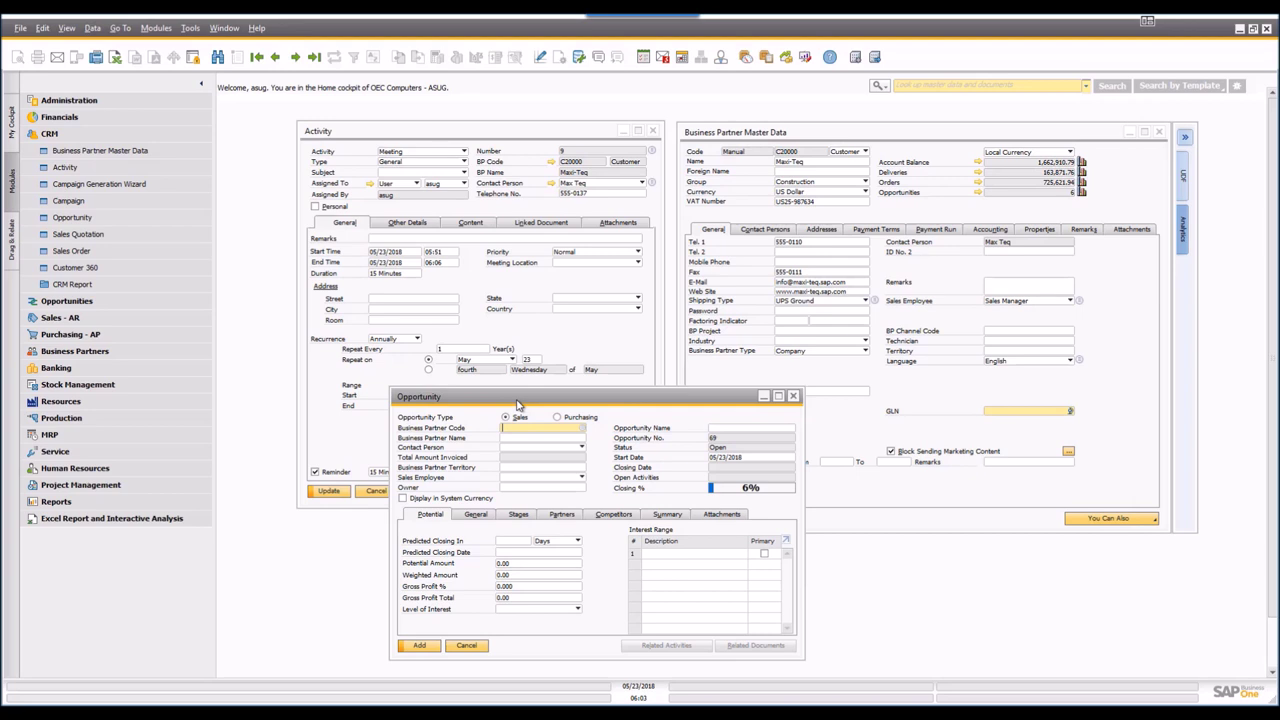
pyautogui.click(315, 58)
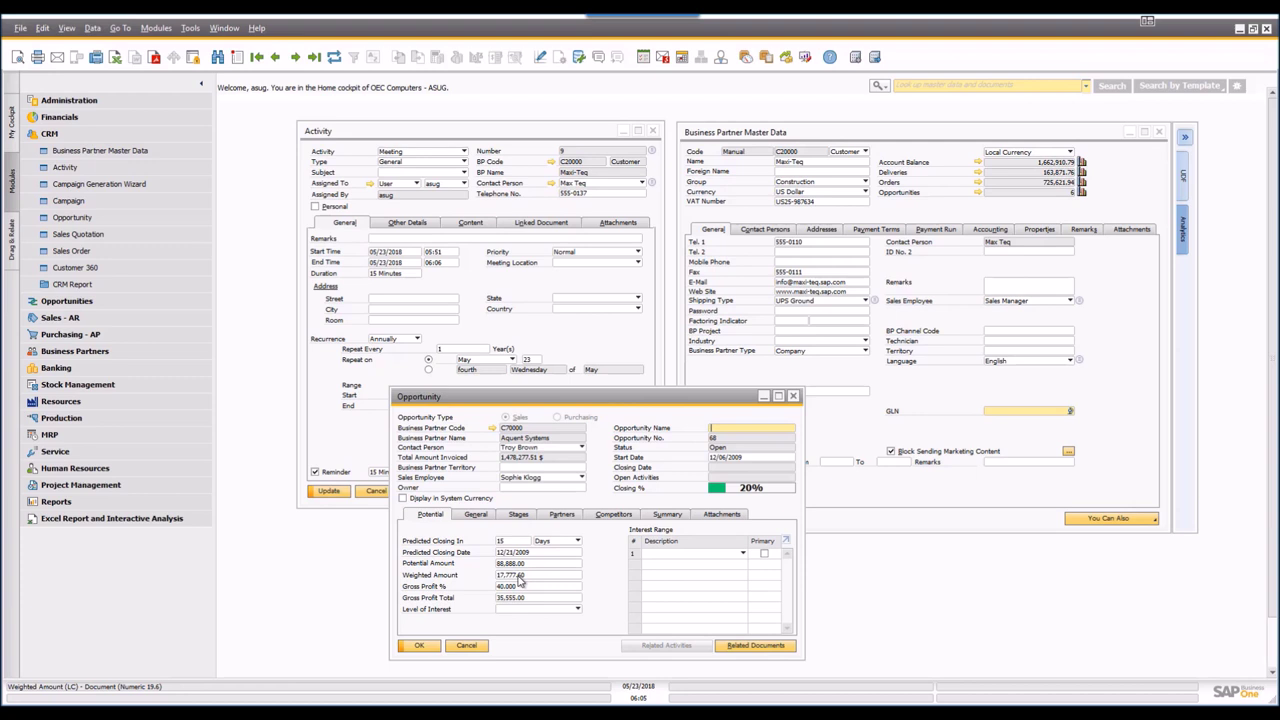
# Look at the opportunity's interest range and close the messages and alerts overview
pyautogui.click(741, 555)
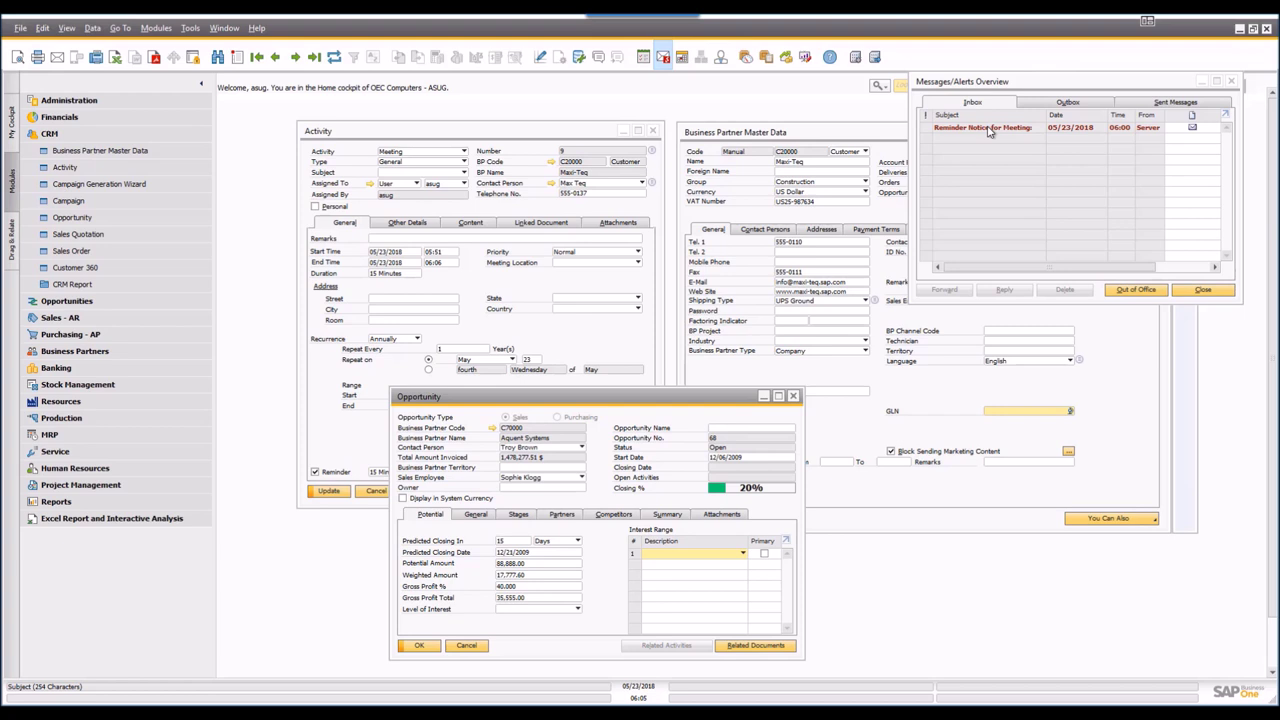
pyautogui.click(1233, 83)
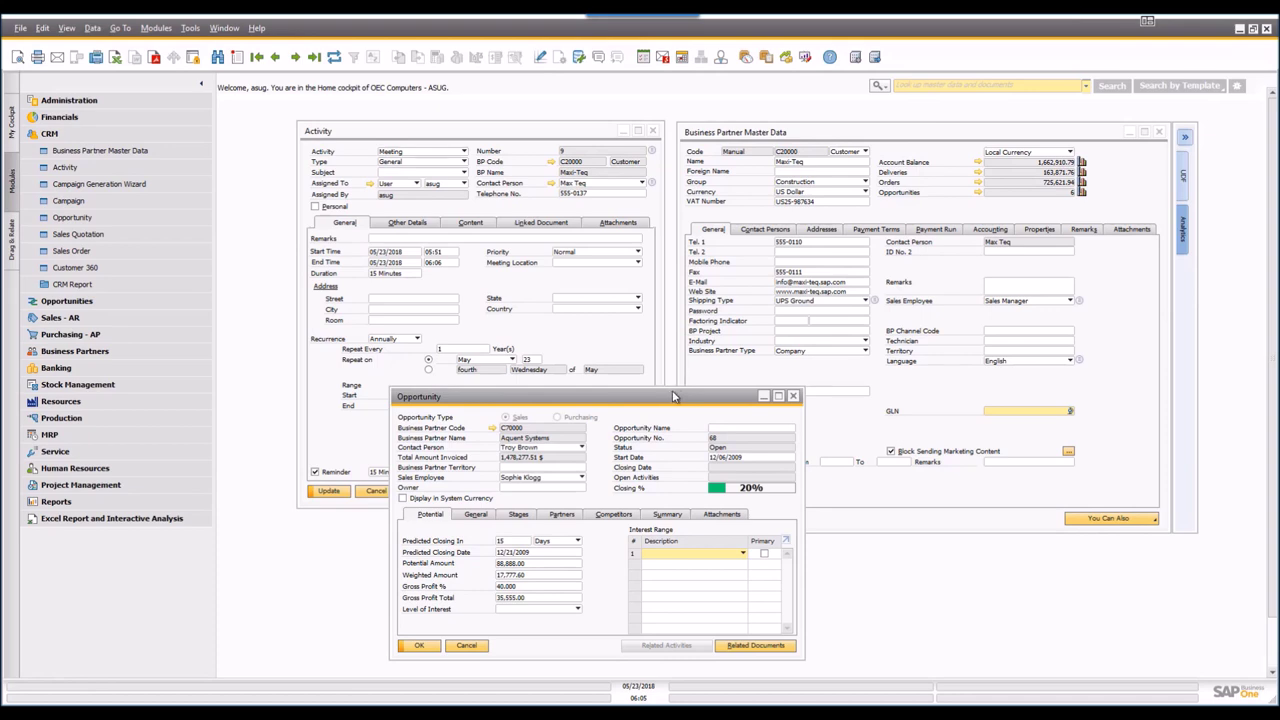
pyautogui.moveTo(675, 400); pyautogui.dragTo(647, 327)
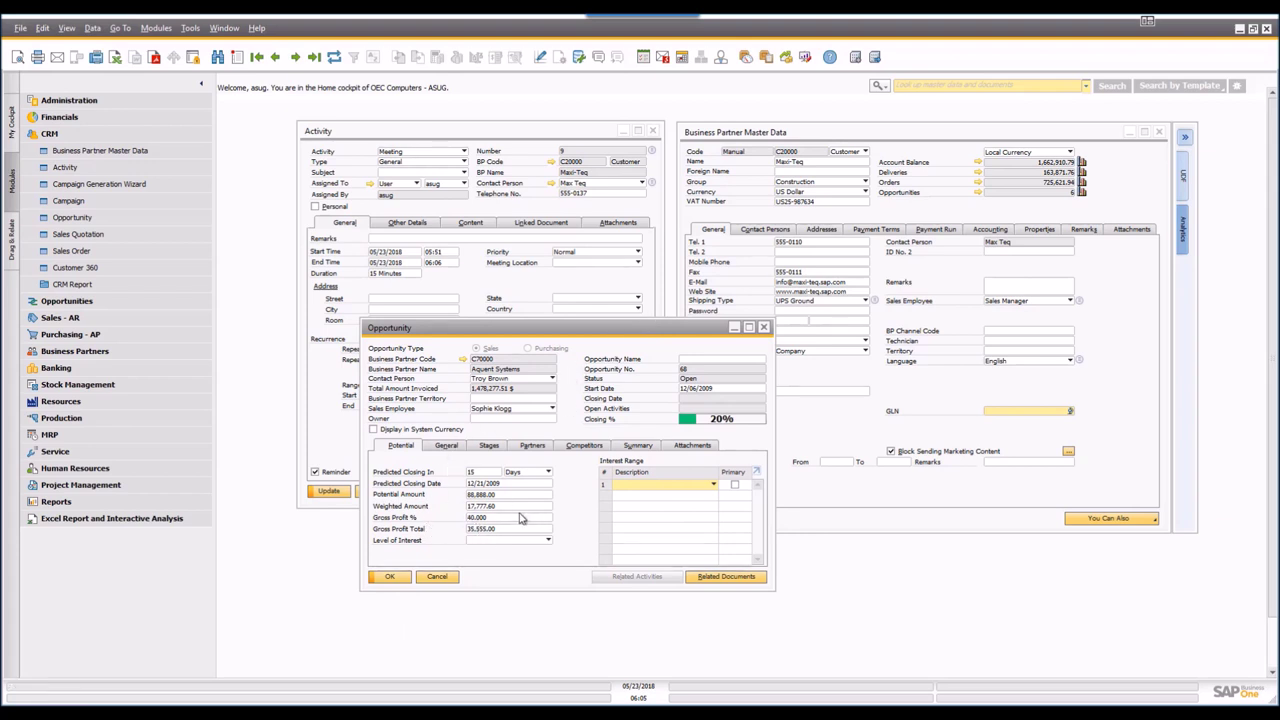
# Examine the opportunity's general details, including the information source options, and check its related documents
pyautogui.click(446, 448)
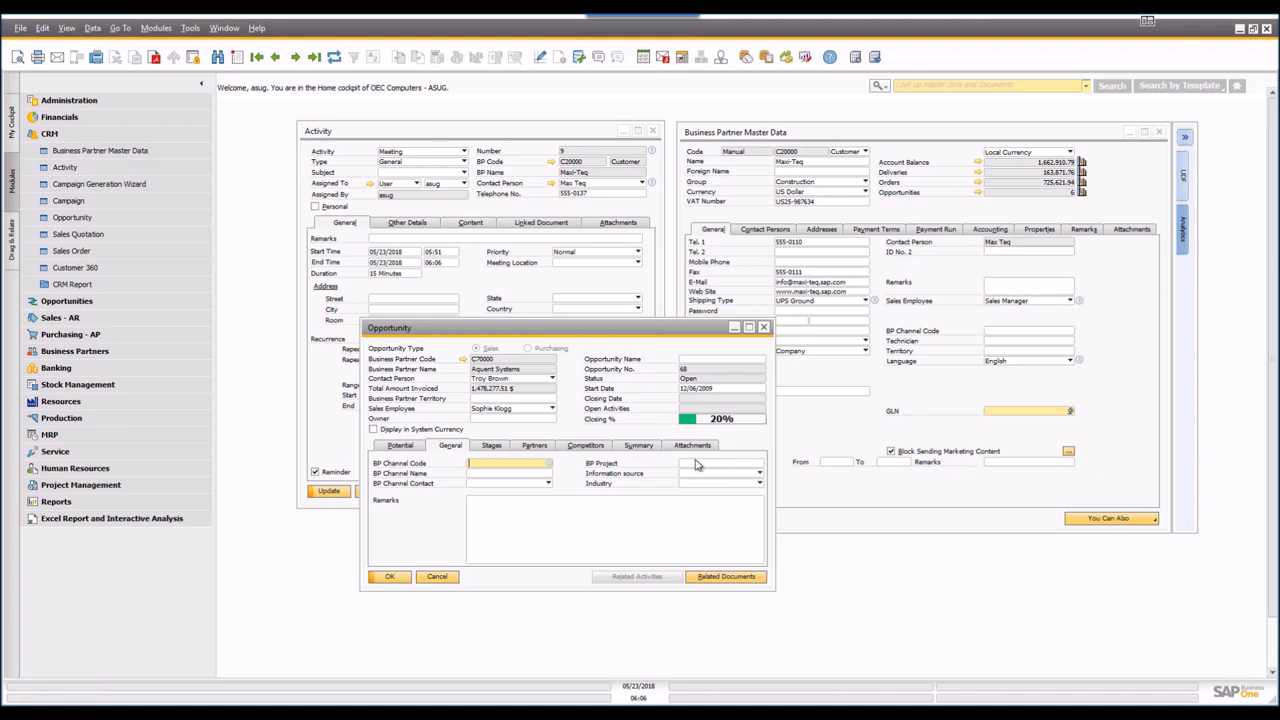
pyautogui.click(709, 474)
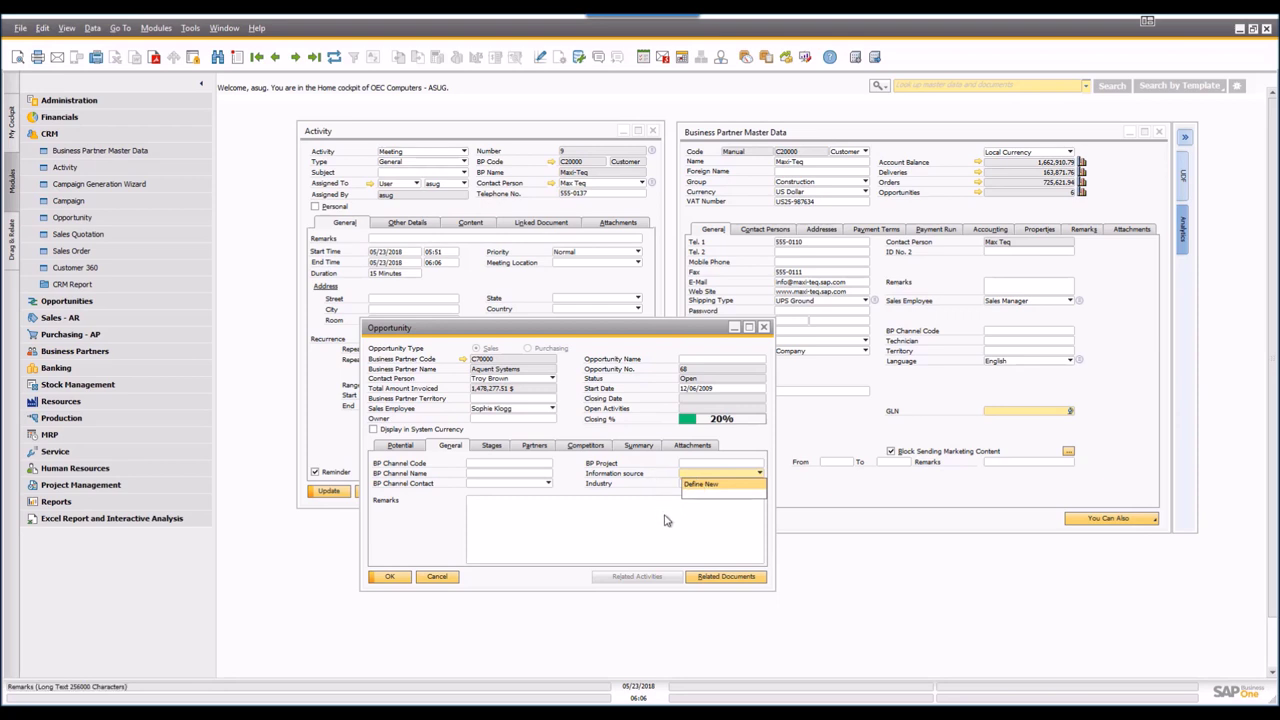
pyautogui.click(680, 508)
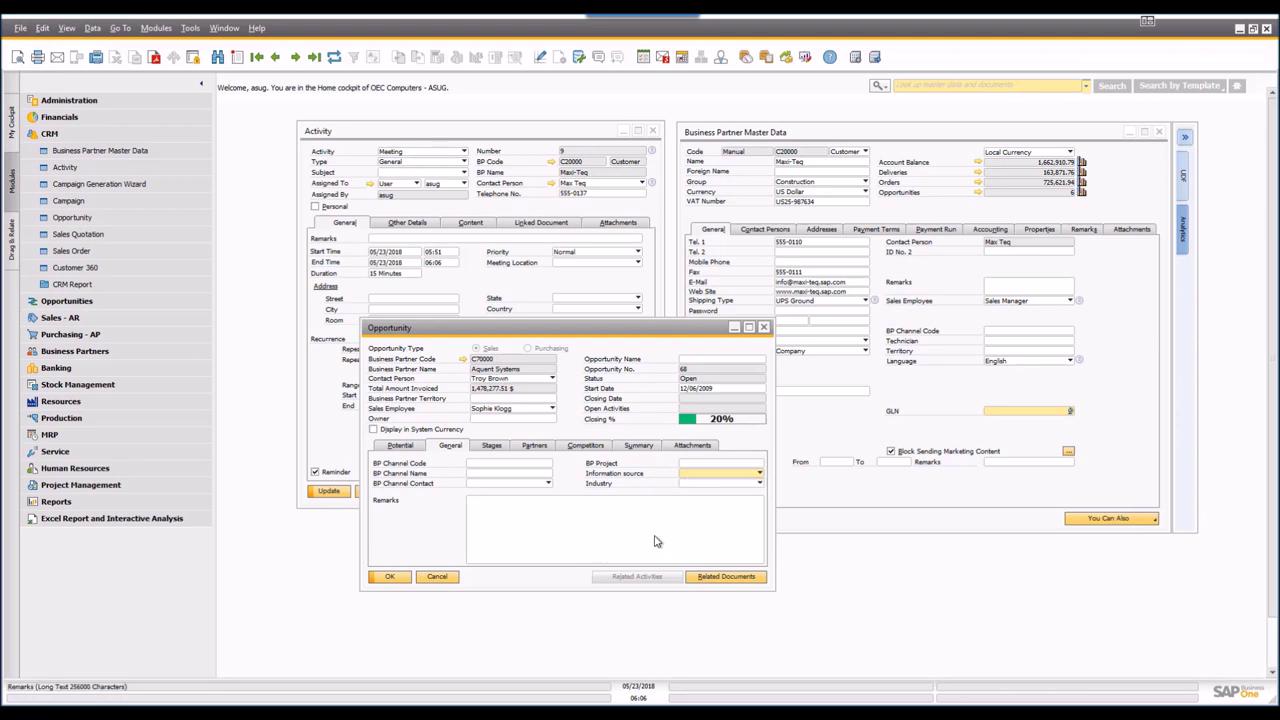
pyautogui.click(724, 577)
# Review the available stages for the opportunity's second row, keep 1st Meeting and set its potential amount to 100000
pyautogui.click(494, 446)
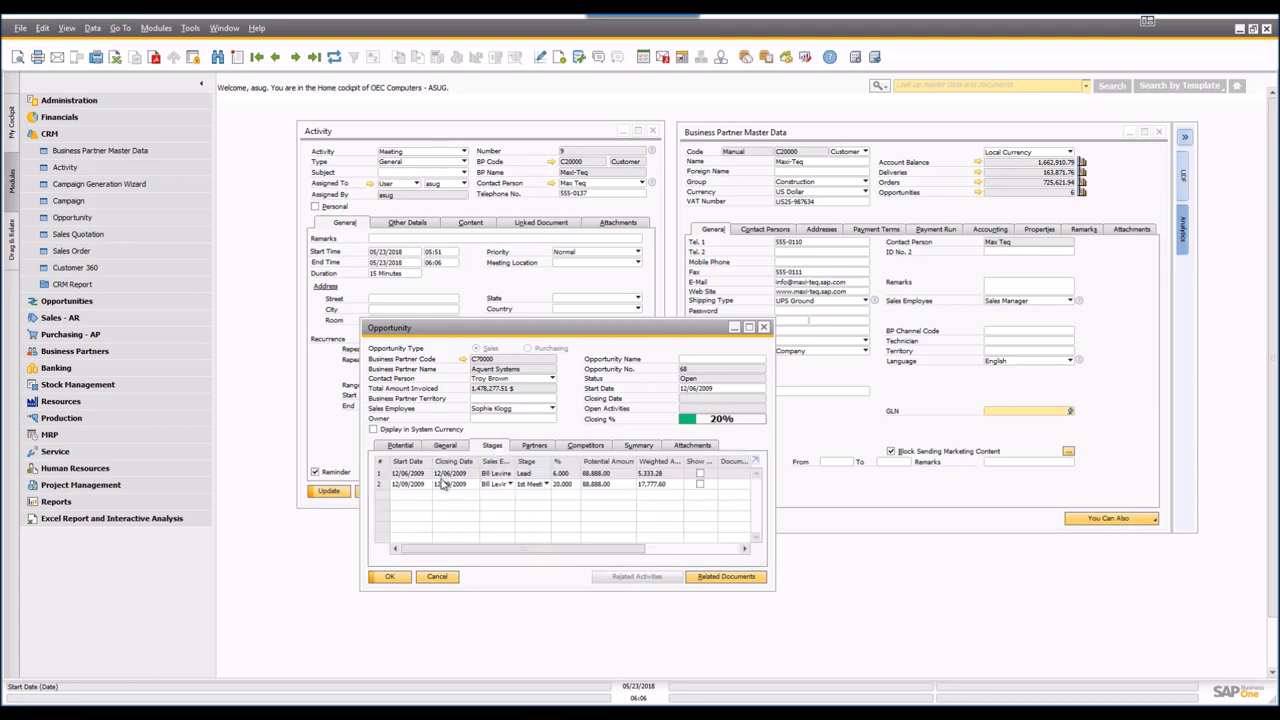
pyautogui.click(544, 485)
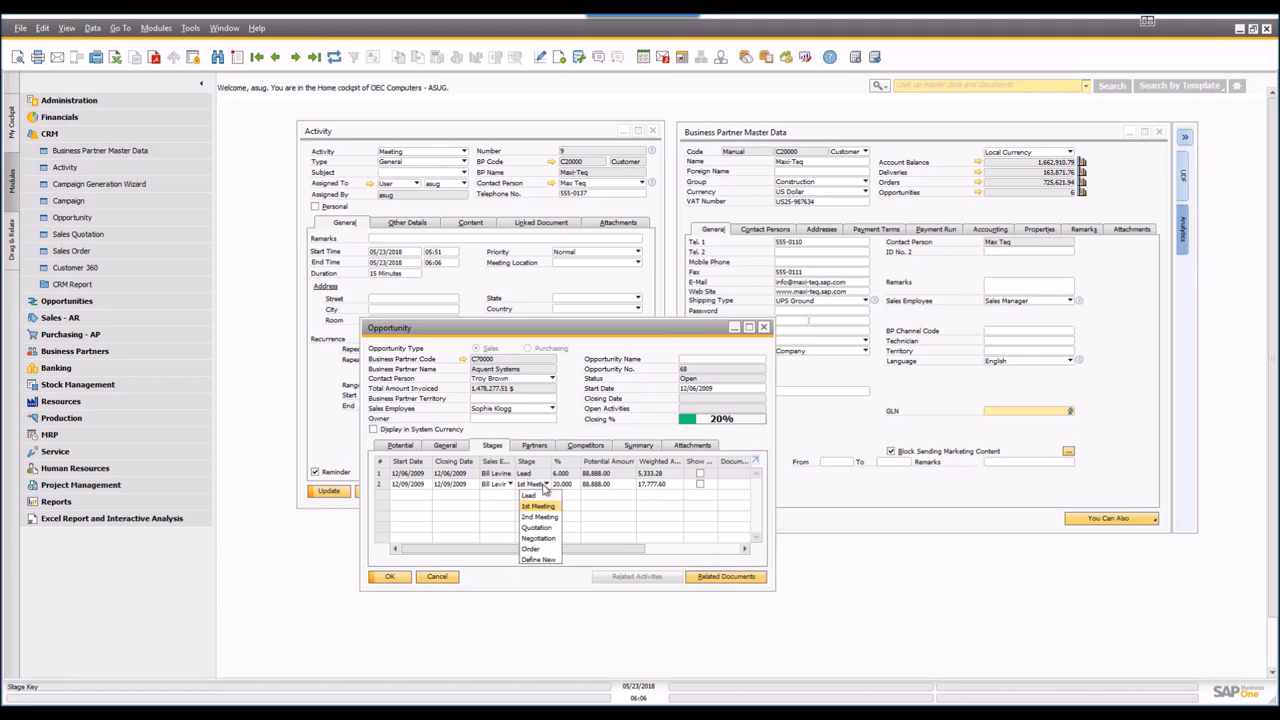
pyautogui.click(540, 506)
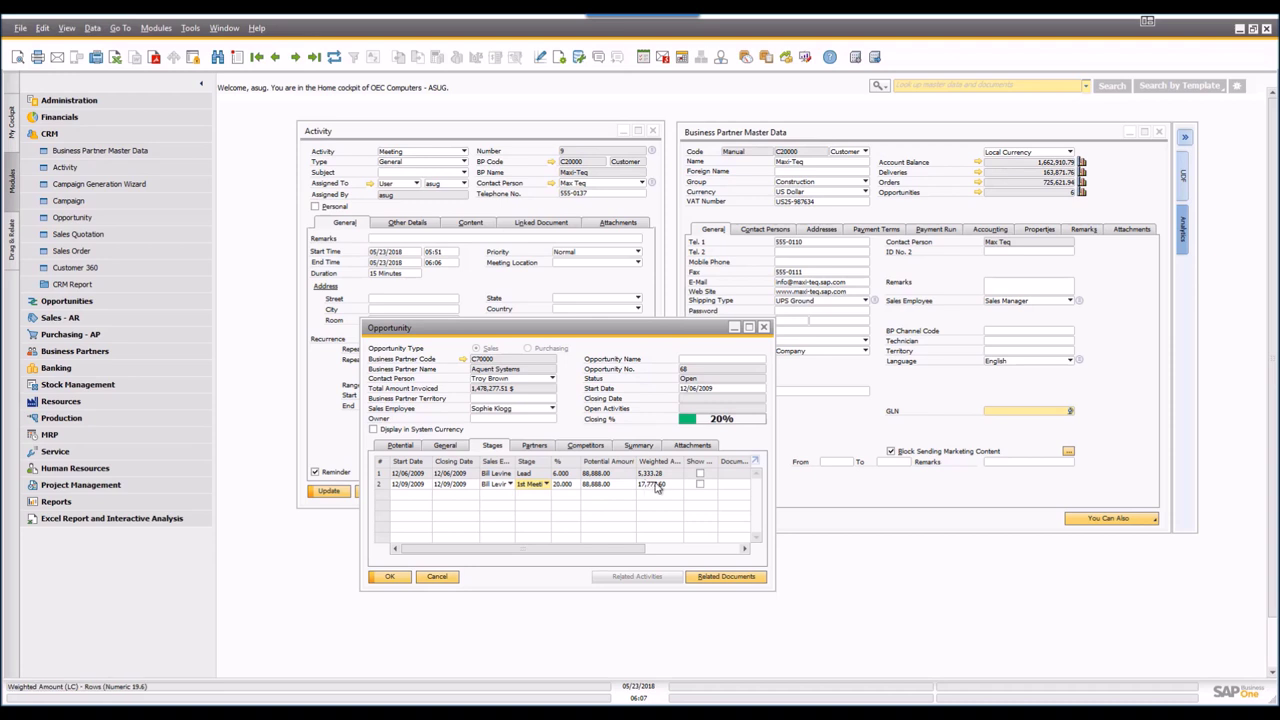
pyautogui.click(604, 486)
pyautogui.write('100')
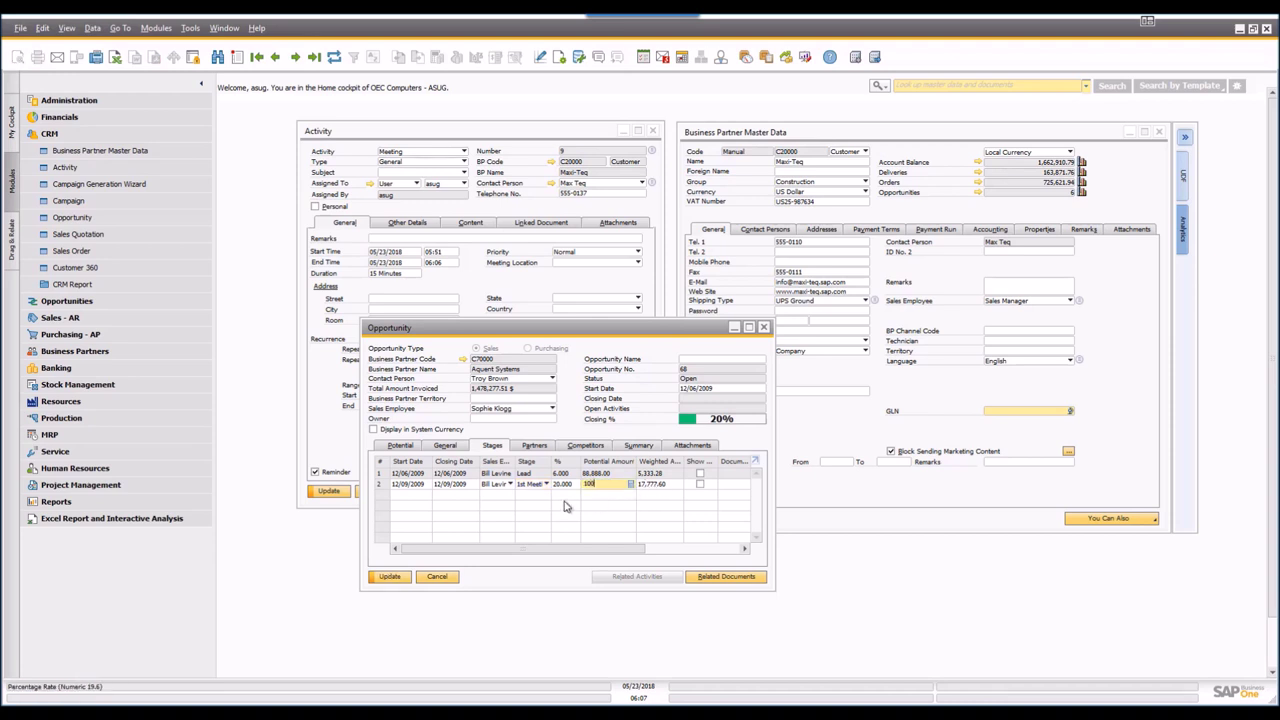
pyautogui.write('000')
pyautogui.press('Tab')
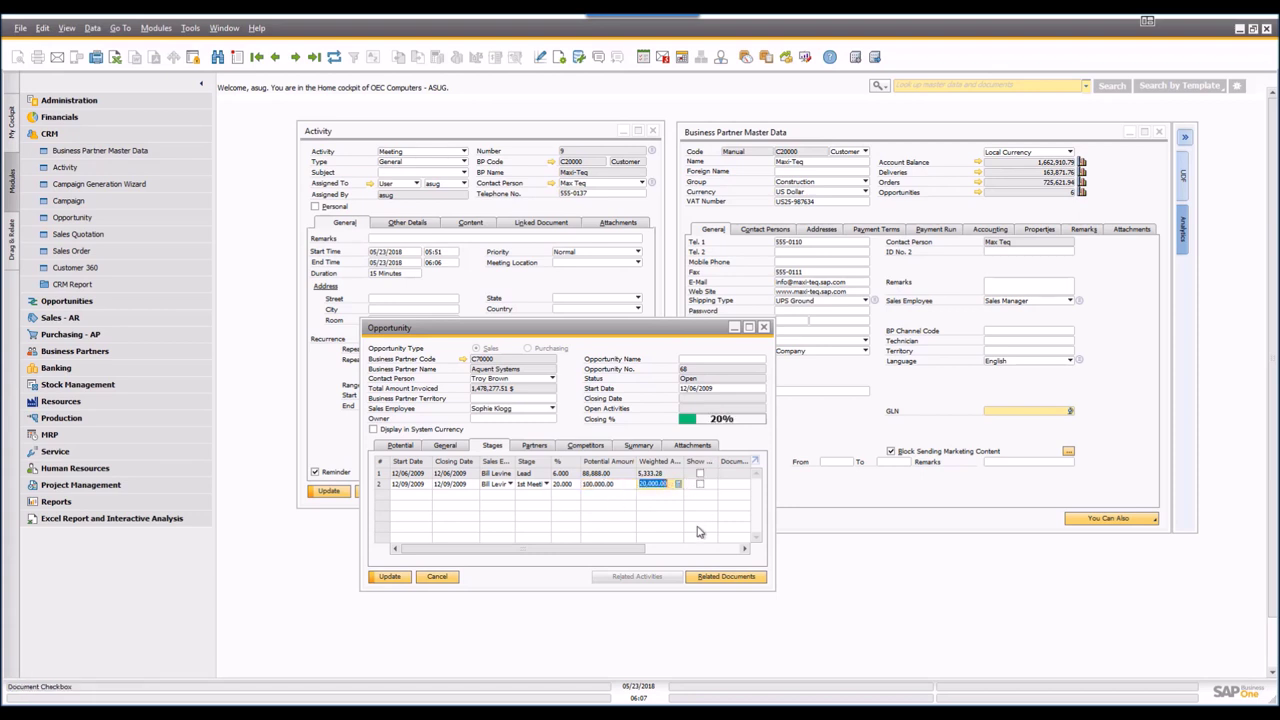
# Widen the opportunity form, review its column settings without changing them and save the updated opportunity
pyautogui.moveTo(771, 464); pyautogui.dragTo(955, 463)
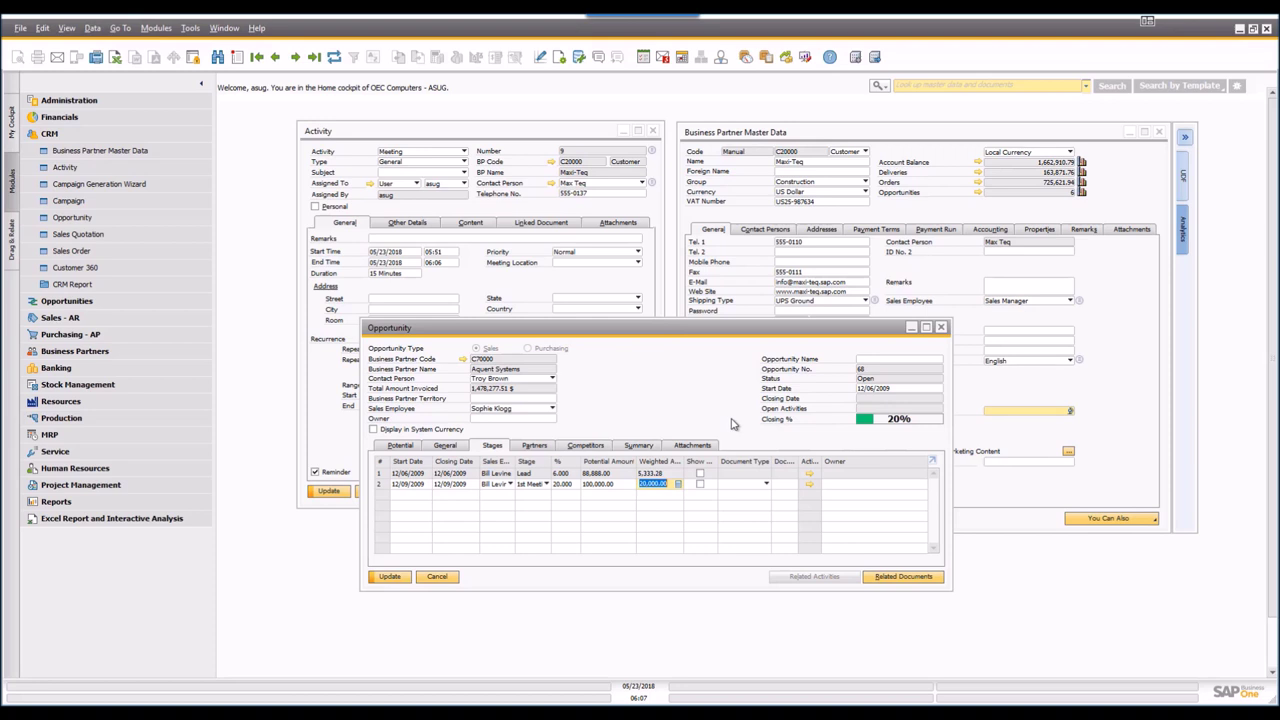
pyautogui.click(560, 59)
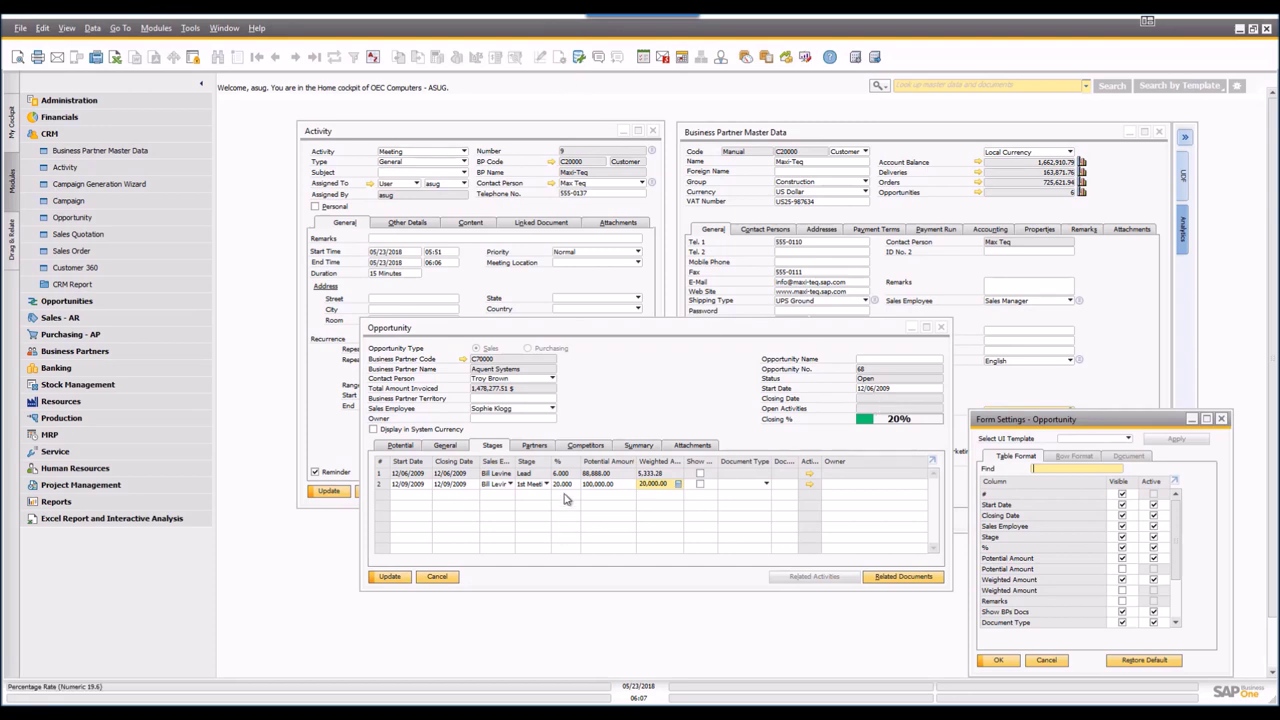
pyautogui.scroll(-3, 1121, 580)
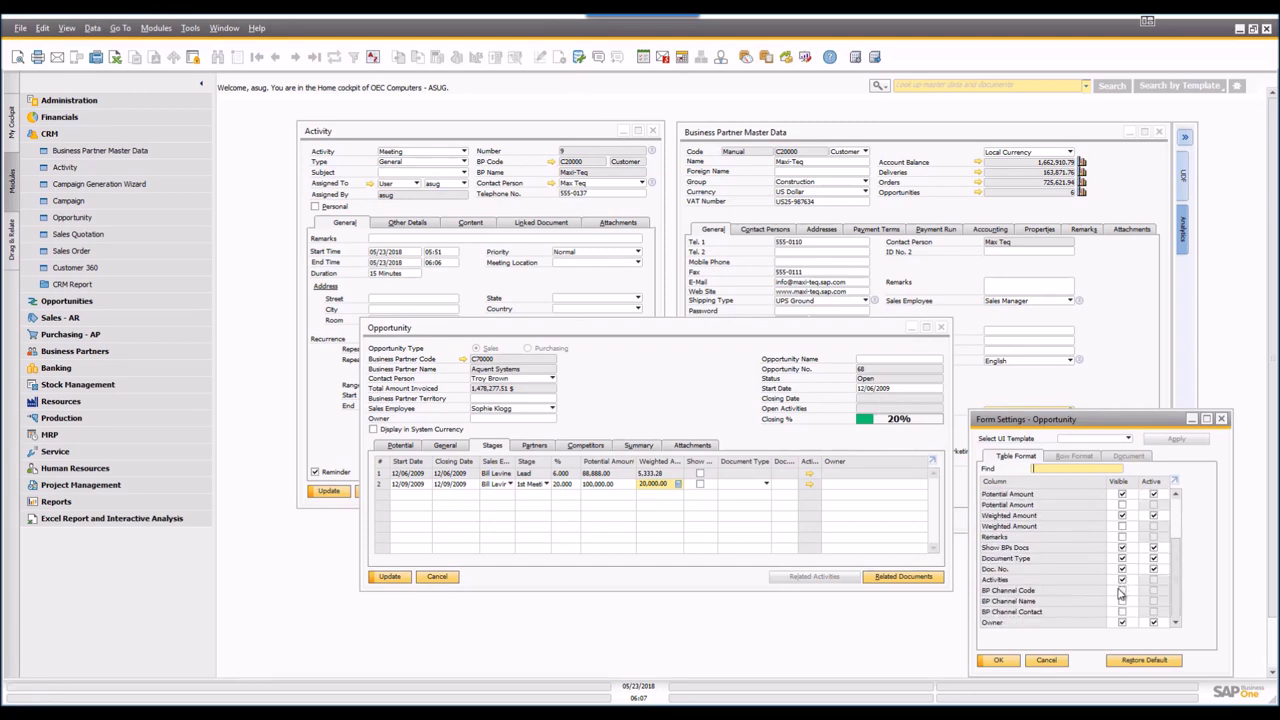
pyautogui.scroll(3, 1121, 590)
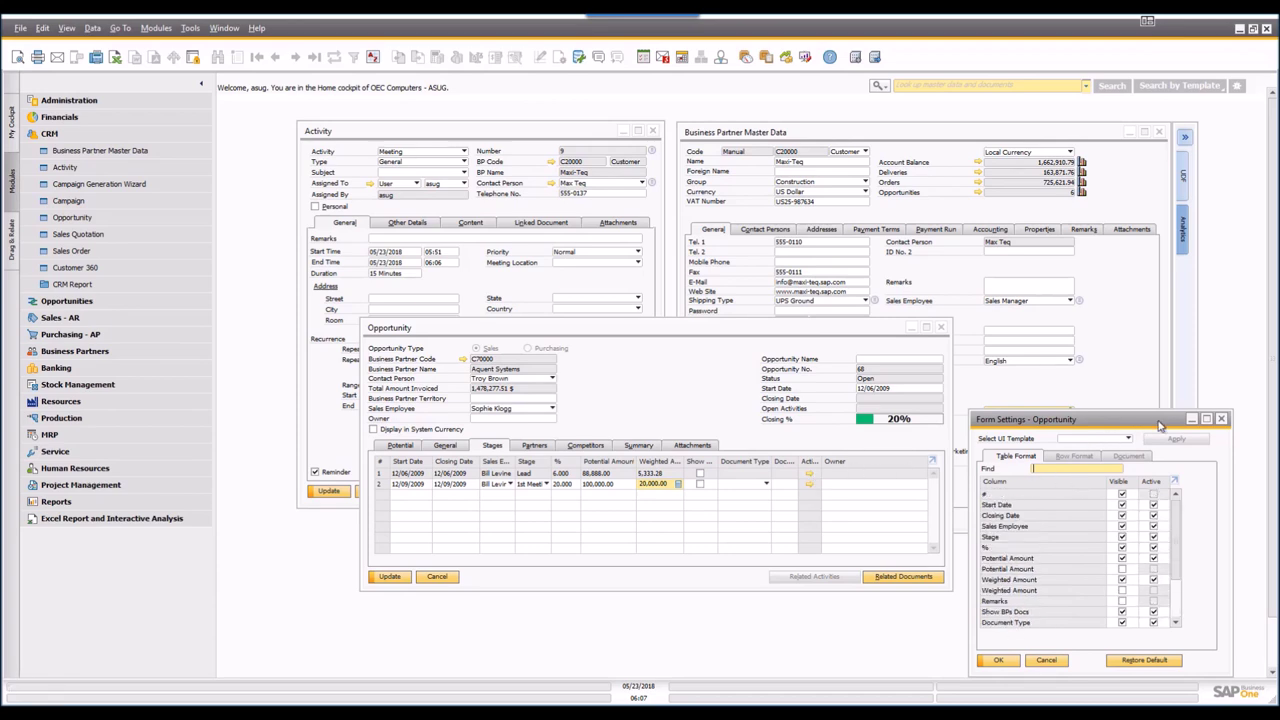
pyautogui.click(1046, 660)
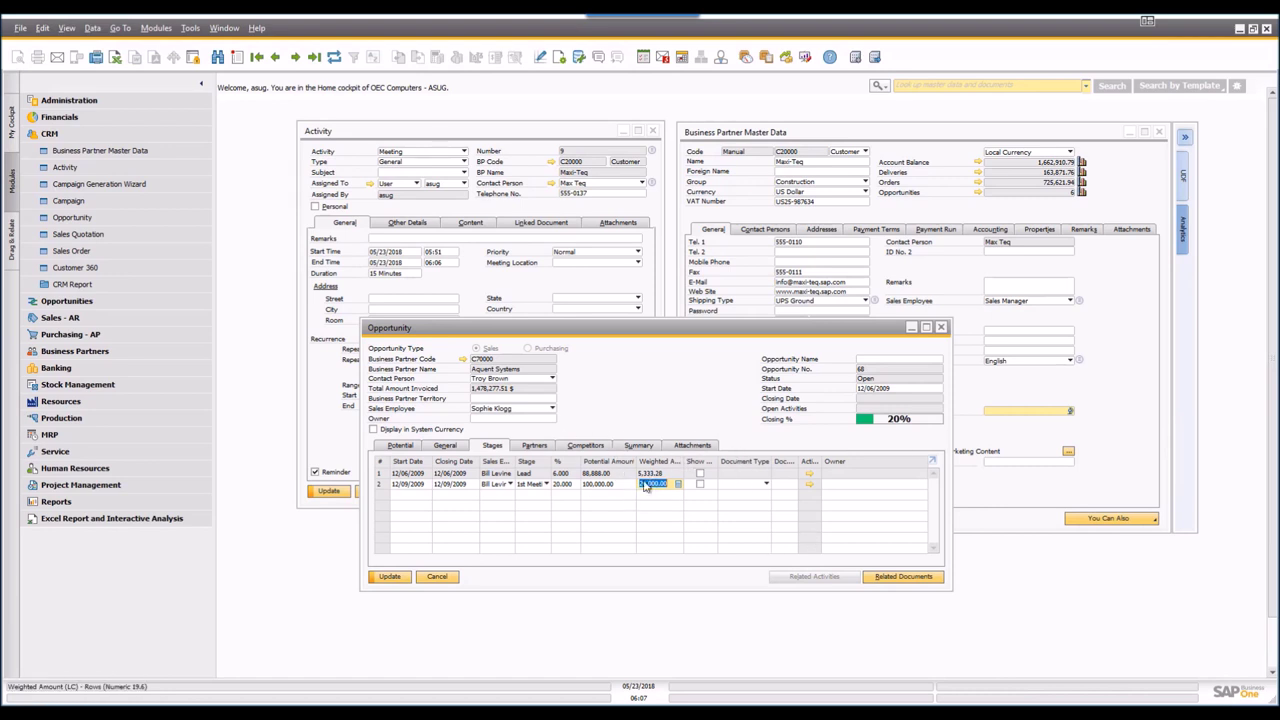
pyautogui.click(390, 577)
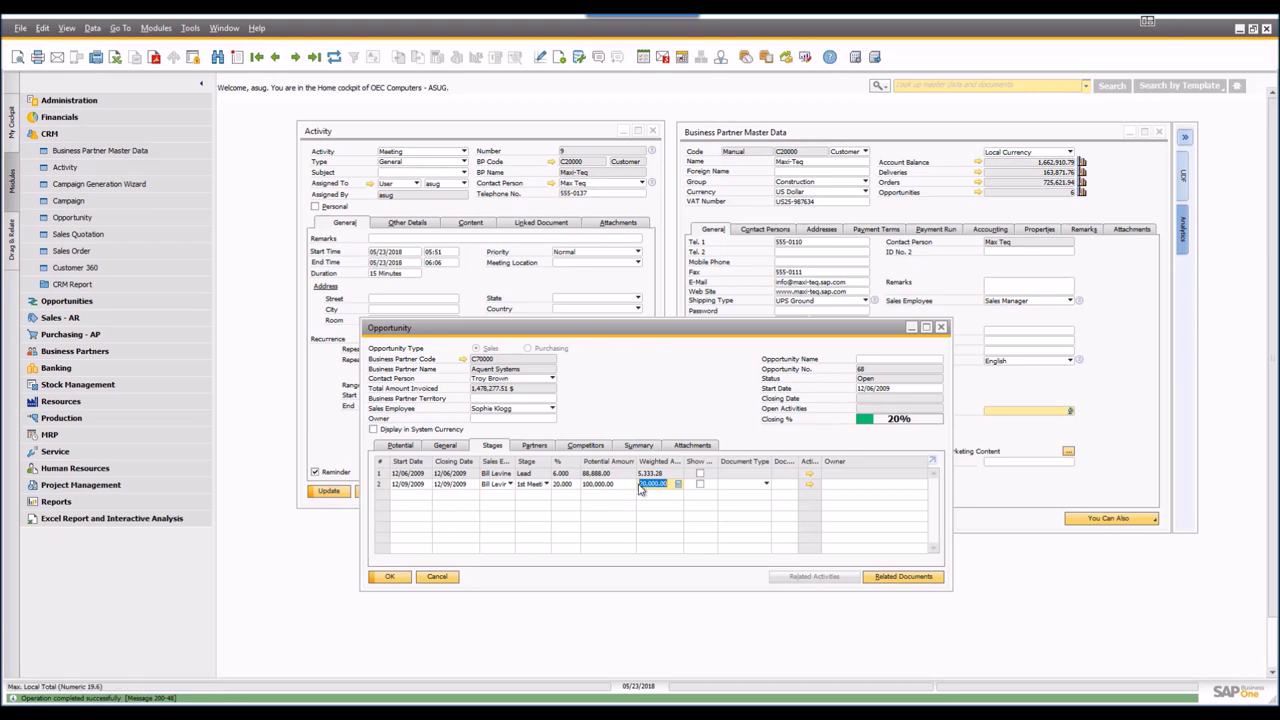
# Look at the opportunity's partners table and the choices for the partner name without selecting one
pyautogui.click(533, 447)
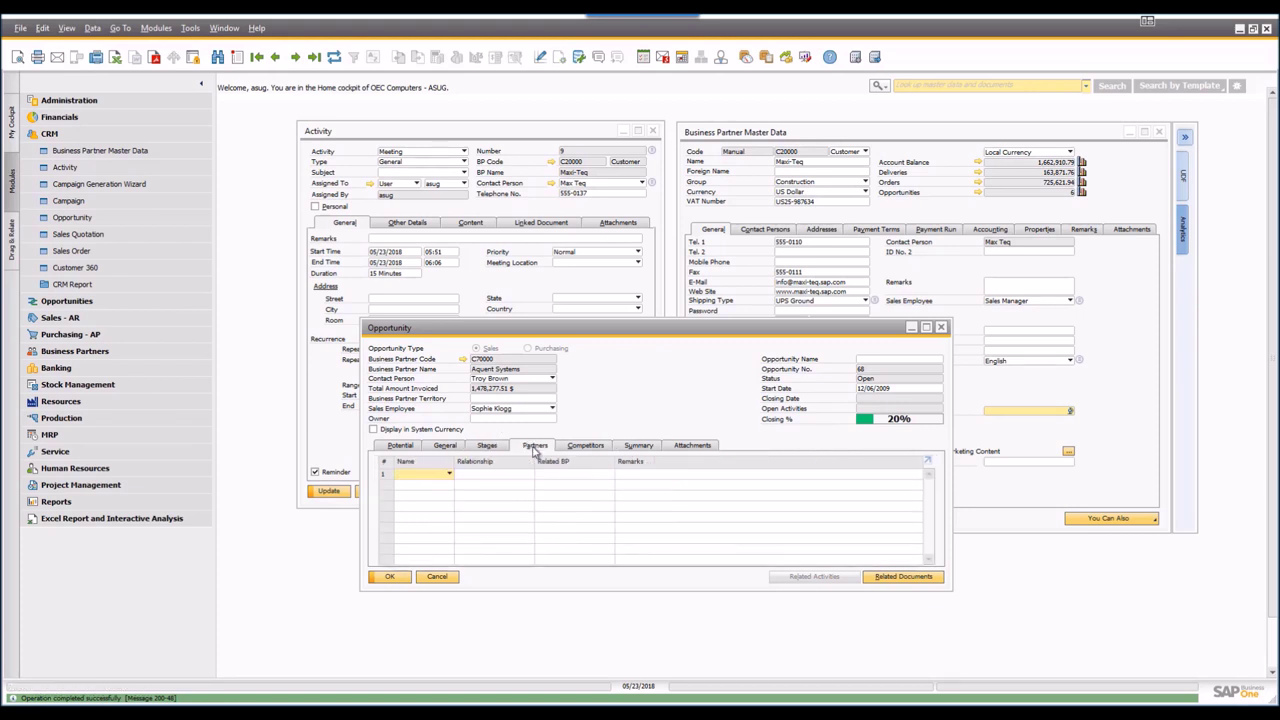
pyautogui.click(449, 476)
pyautogui.click(449, 476)
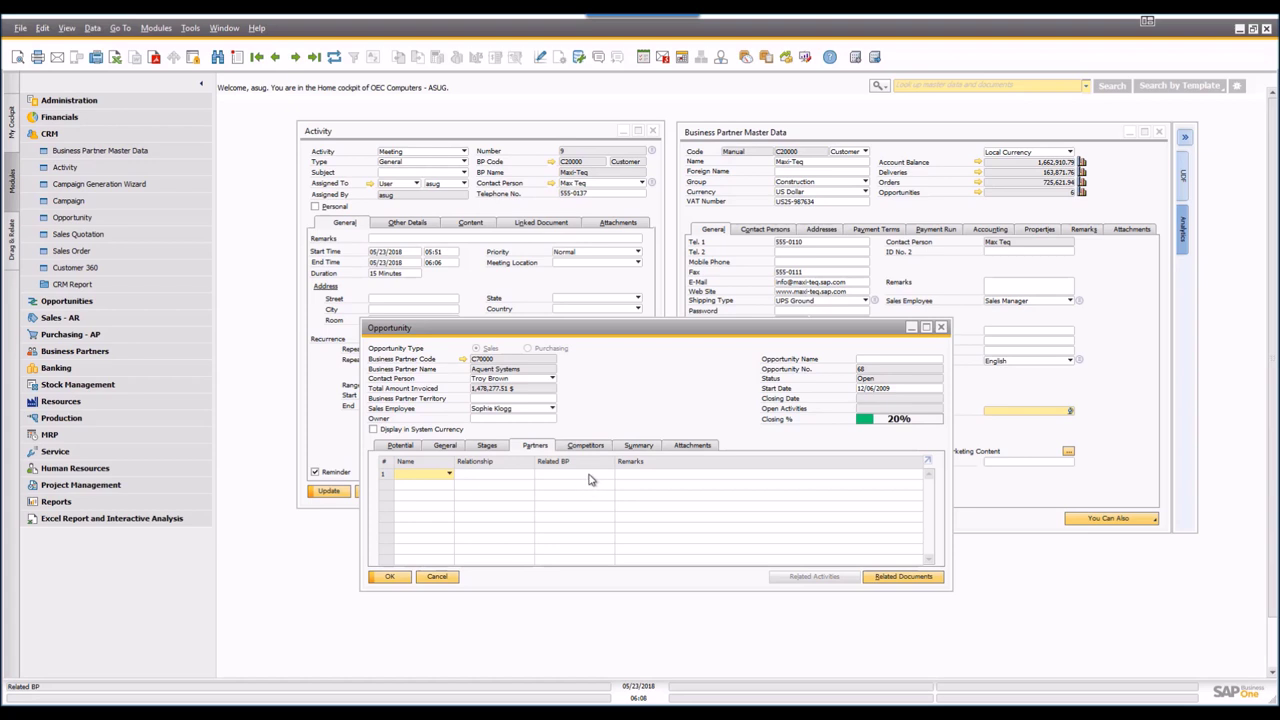
# Review the opportunity's competitors and summary, try the Lost and Won statuses and view the document type choices without selecting one
pyautogui.click(588, 451)
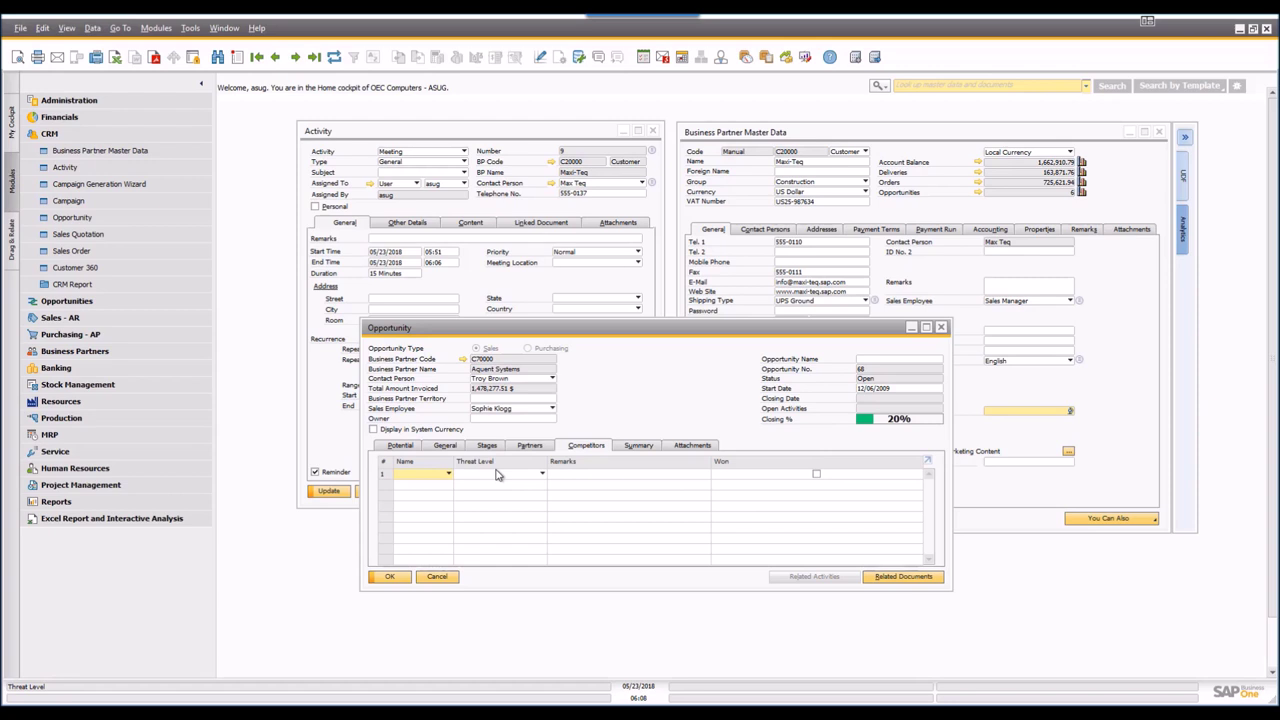
pyautogui.click(637, 447)
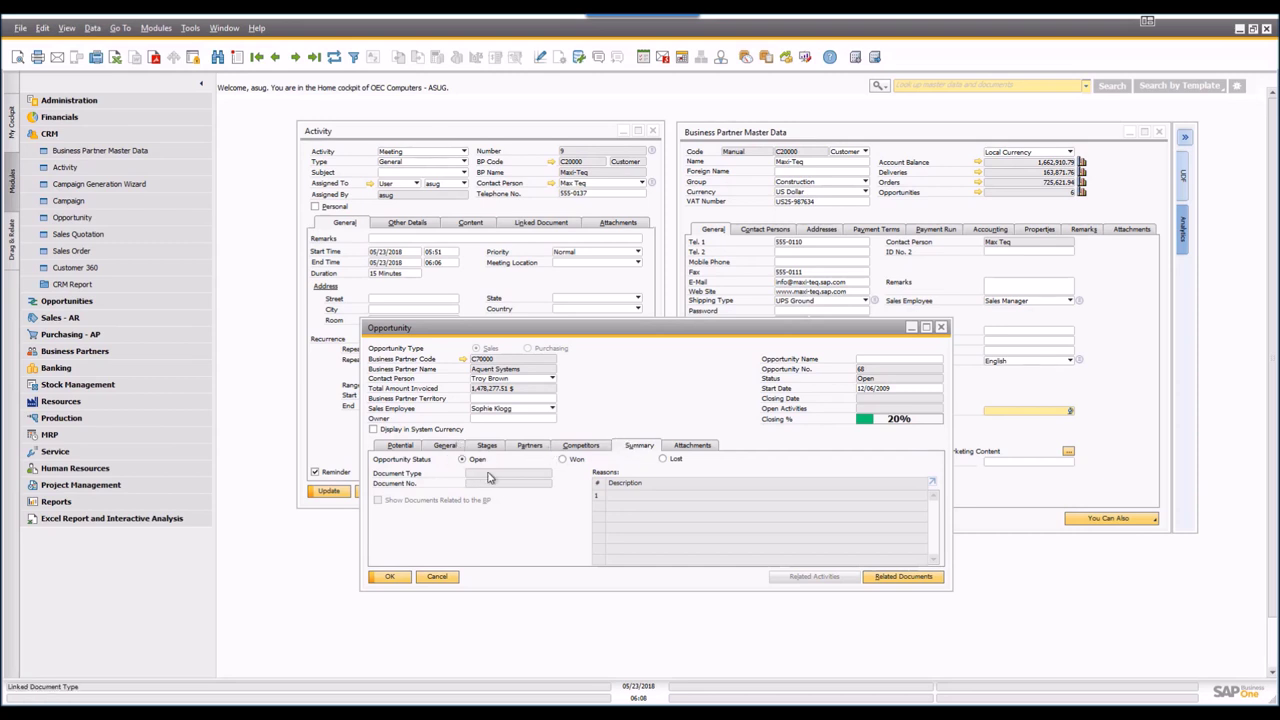
pyautogui.click(666, 459)
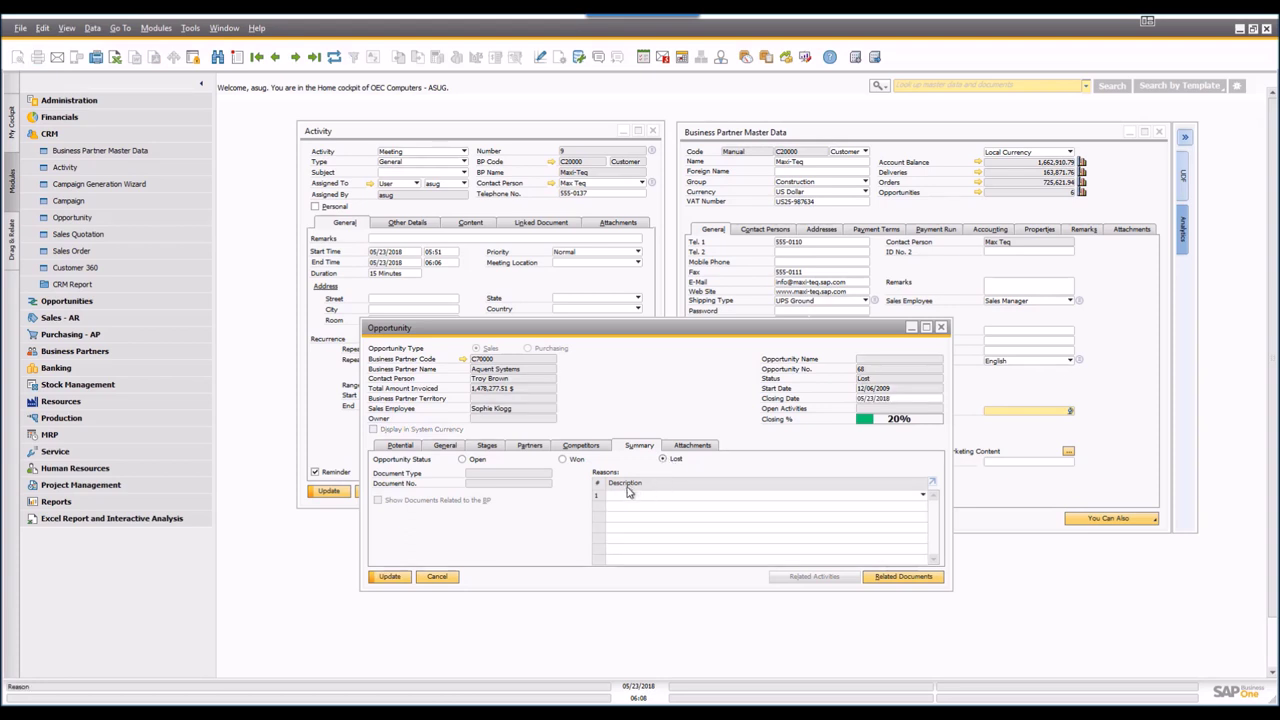
pyautogui.click(564, 460)
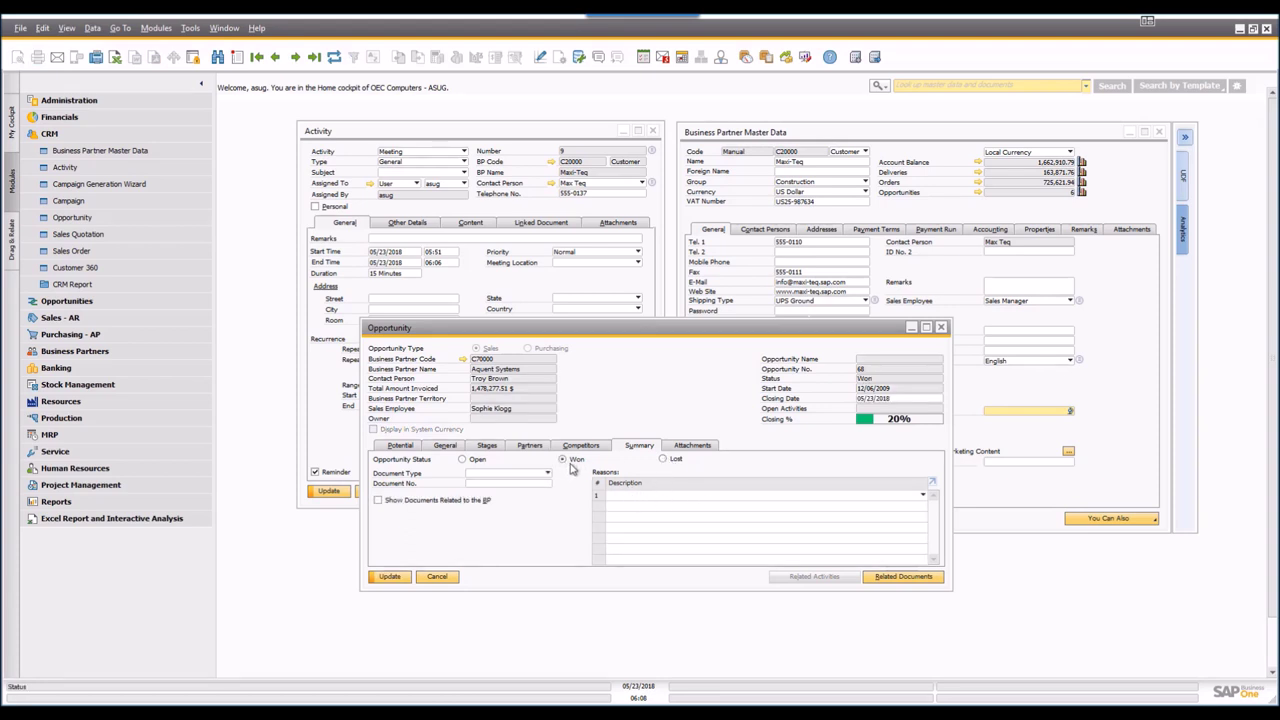
pyautogui.click(662, 459)
pyautogui.click(563, 459)
pyautogui.click(547, 476)
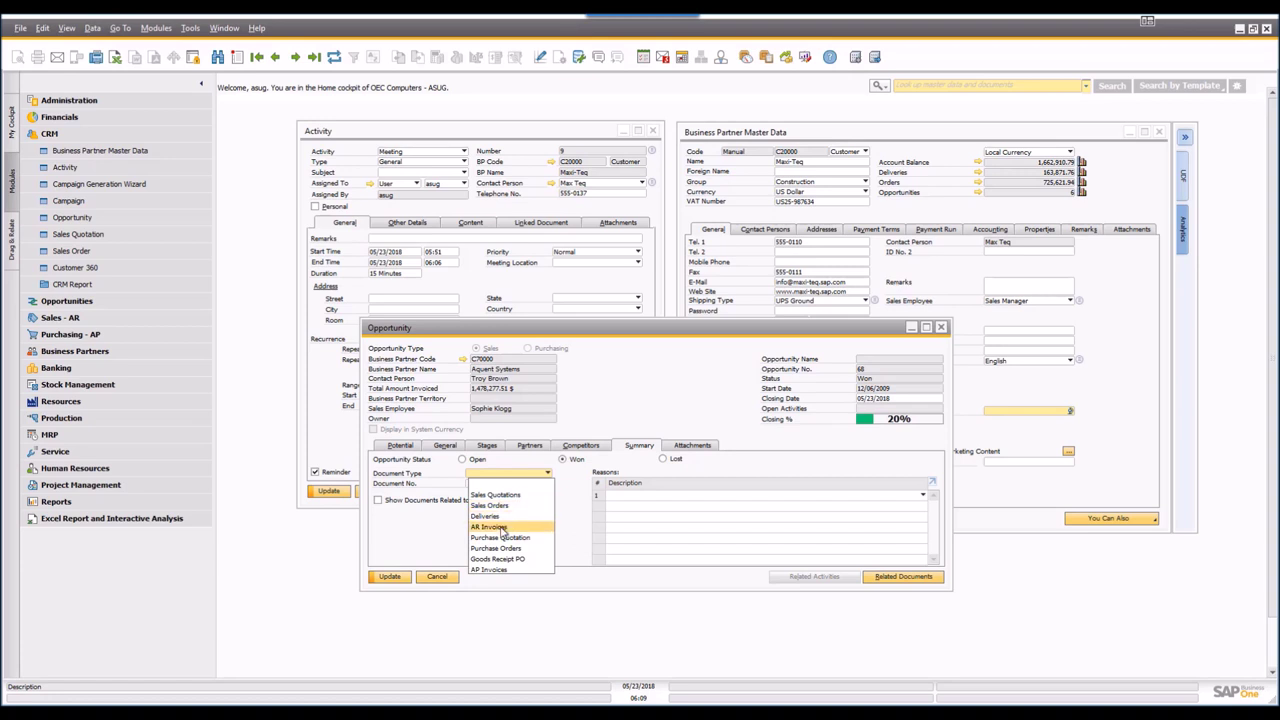
pyautogui.click(572, 517)
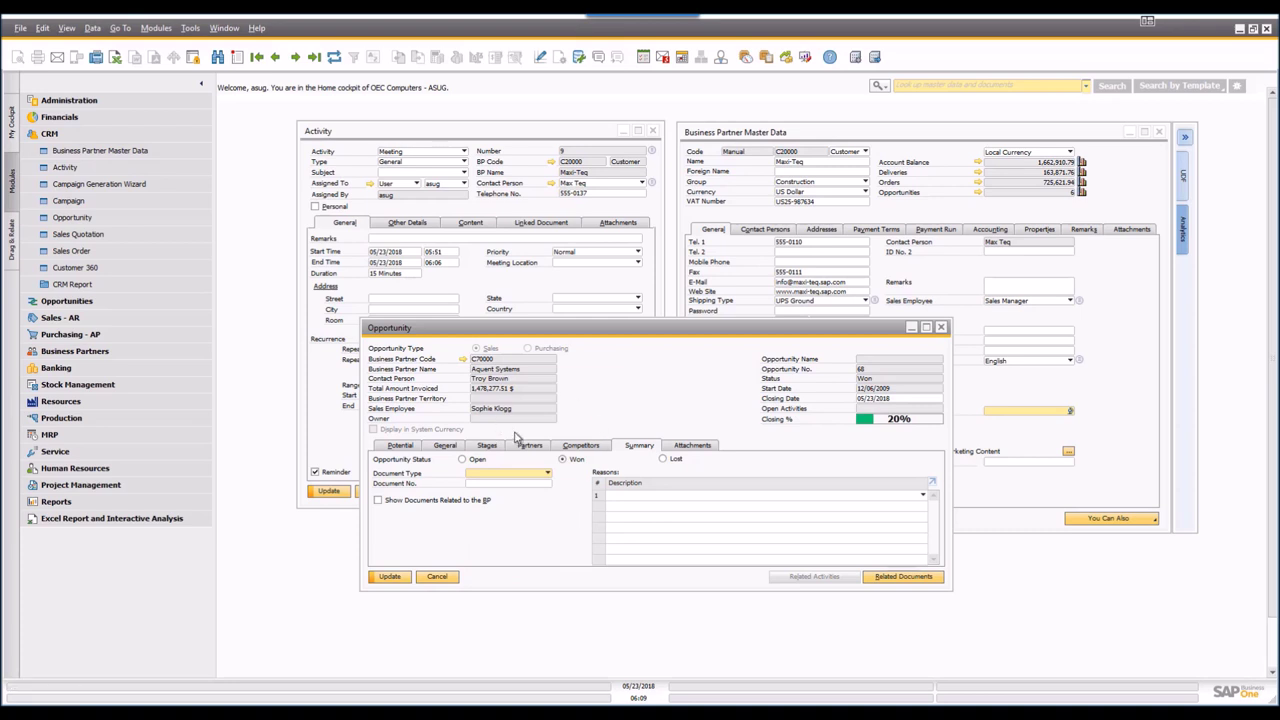
# Close the opportunity, business partner and activity forms, discarding the unsaved changes
pyautogui.click(943, 330)
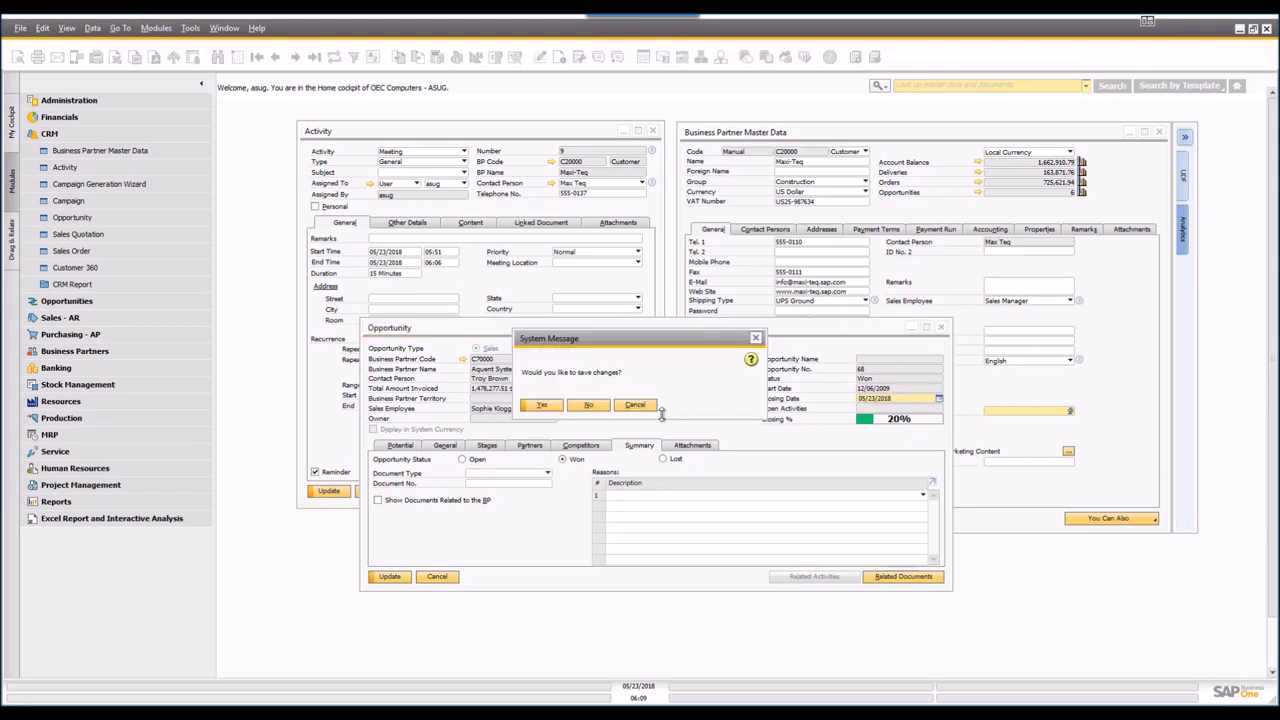
pyautogui.click(590, 406)
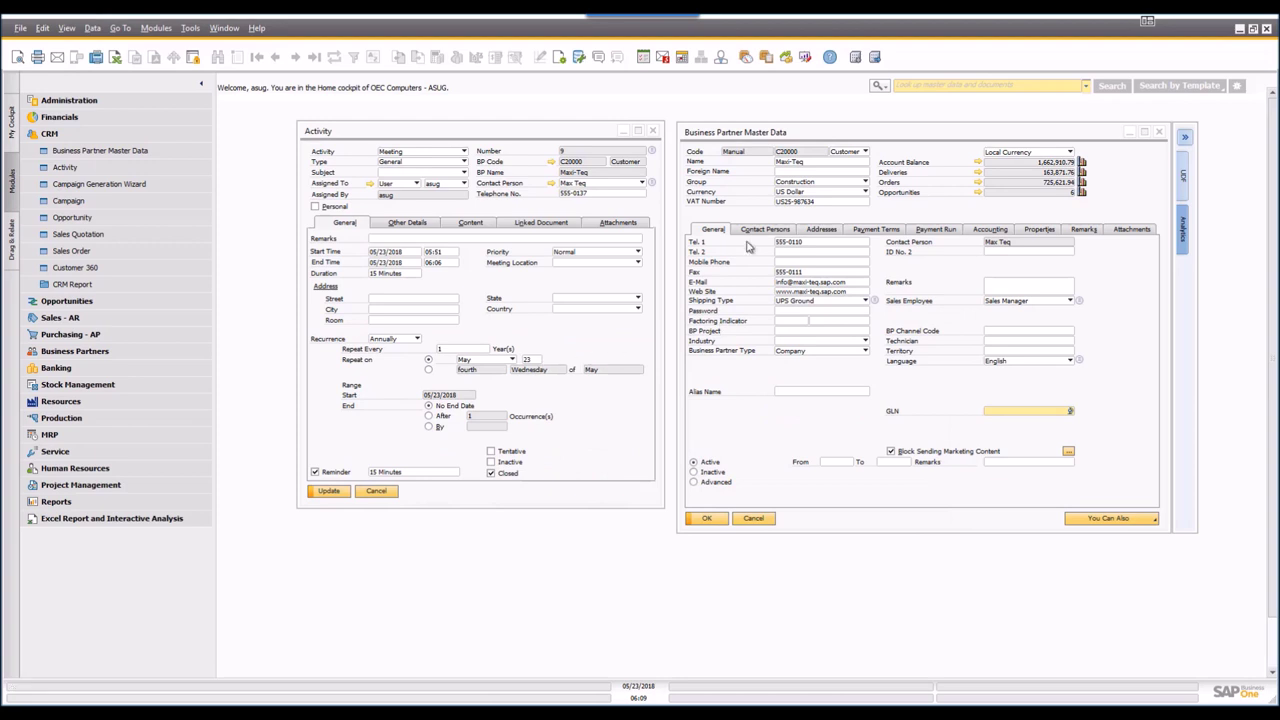
pyautogui.click(1159, 131)
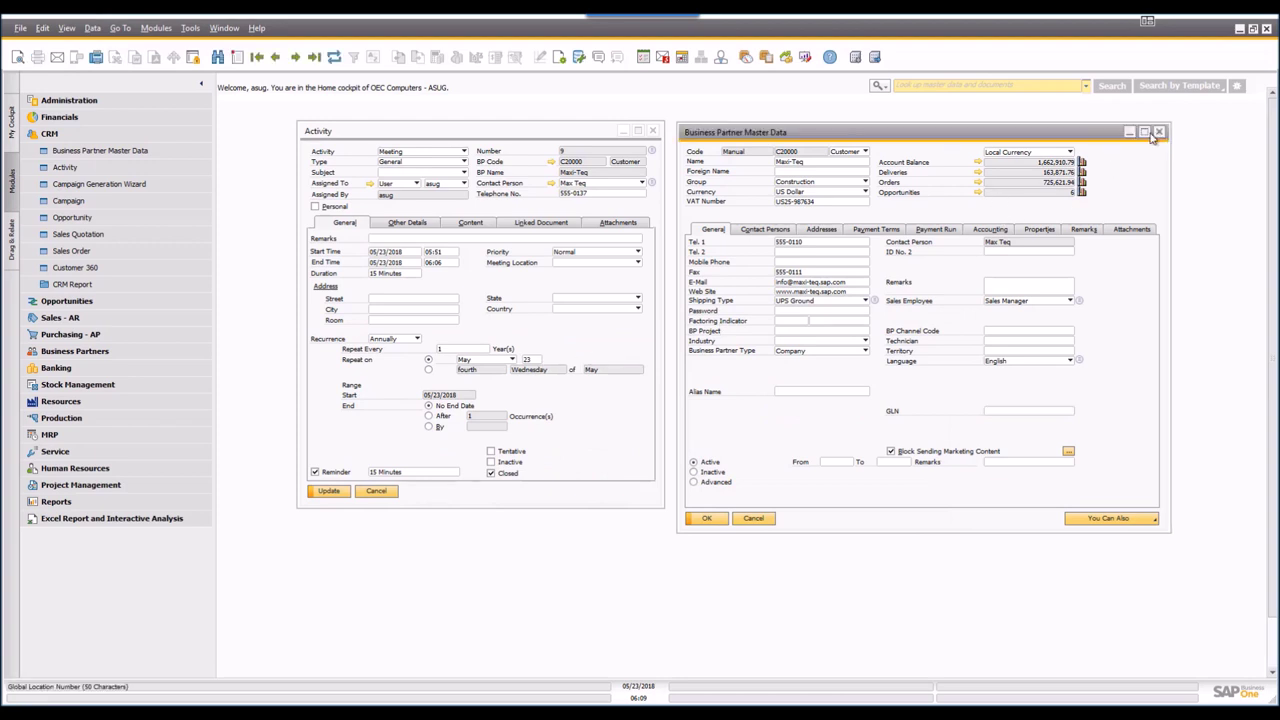
pyautogui.click(653, 131)
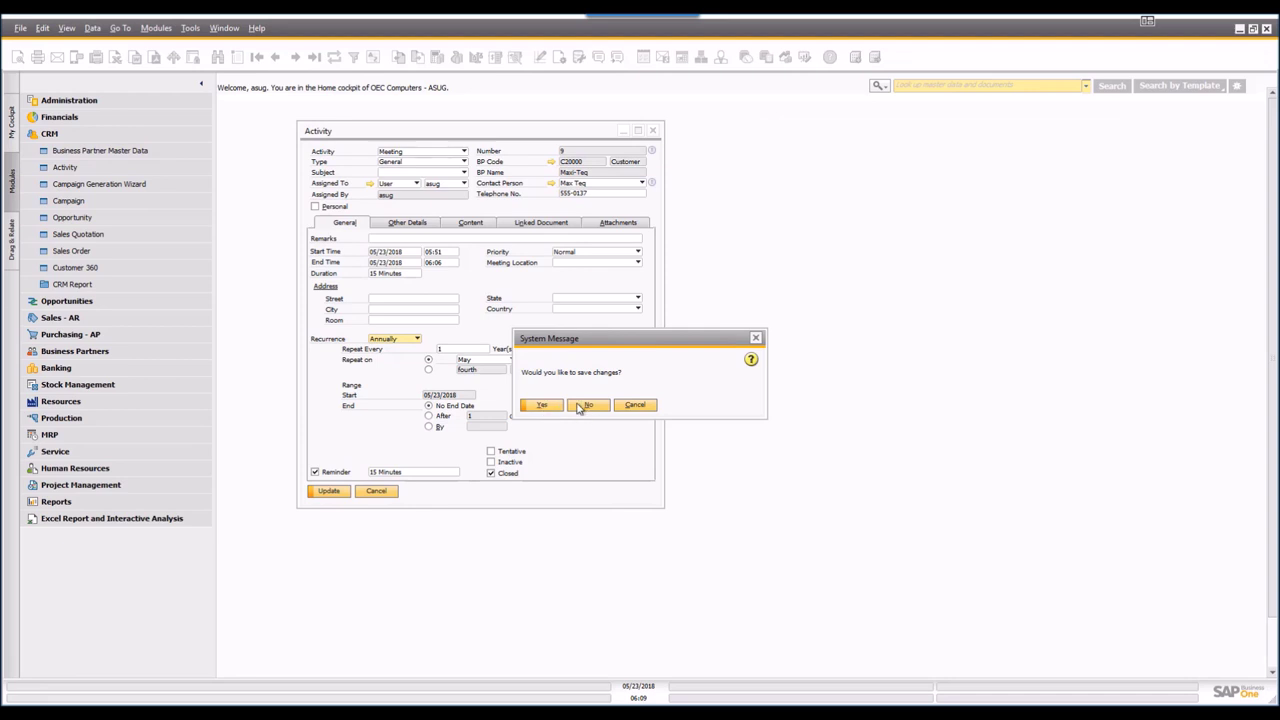
pyautogui.click(580, 406)
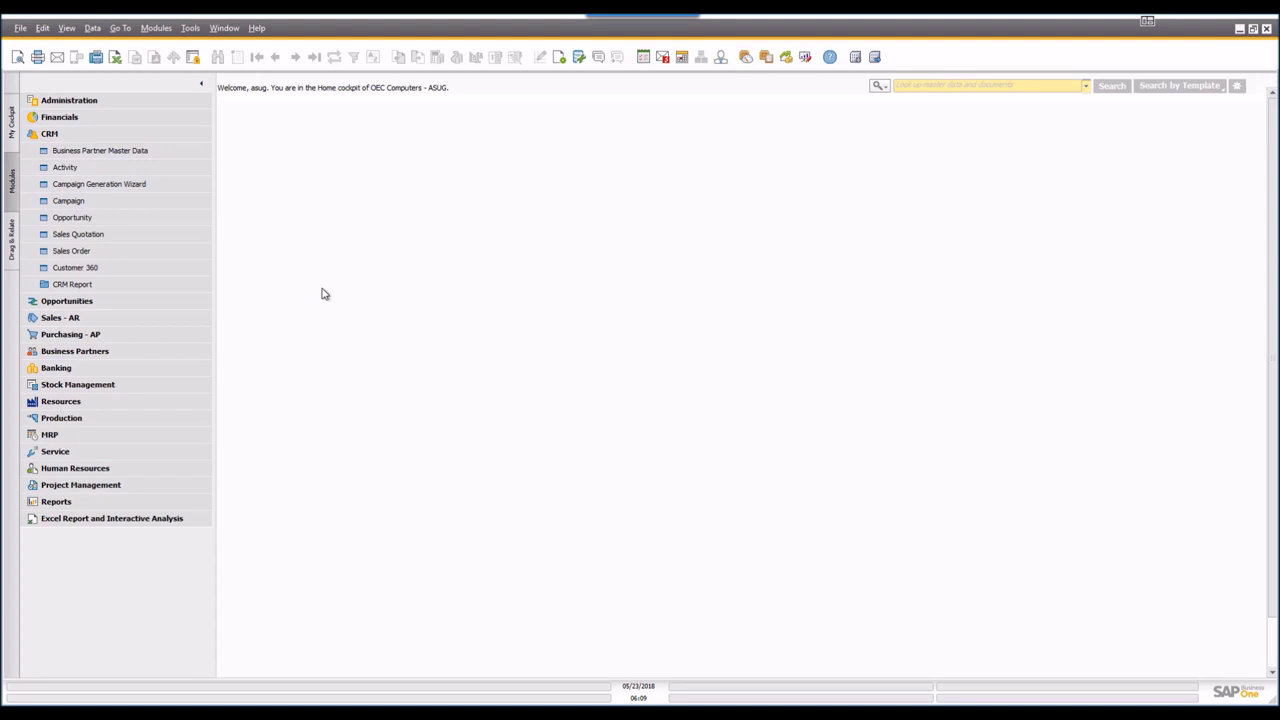
# Look through the available CRM reports, including the opportunities reports, and collapse the report lists again
pyautogui.click(80, 287)
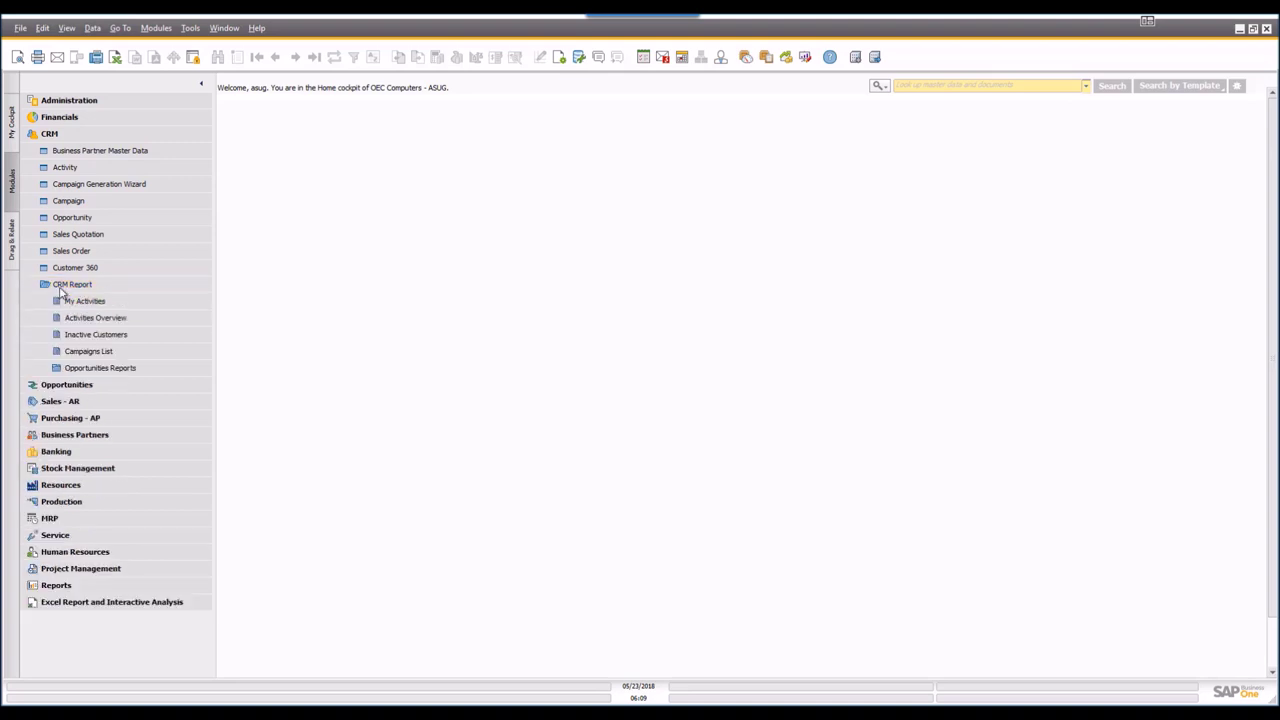
pyautogui.click(96, 370)
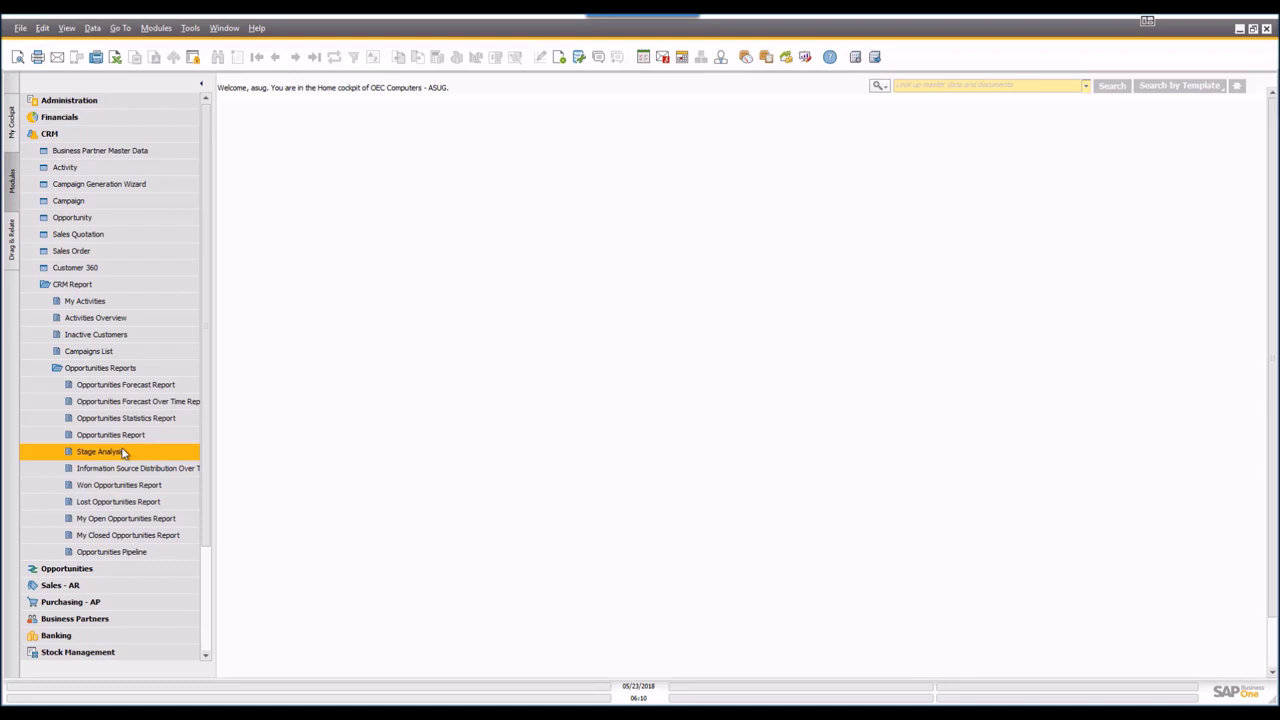
pyautogui.click(88, 351)
pyautogui.click(88, 368)
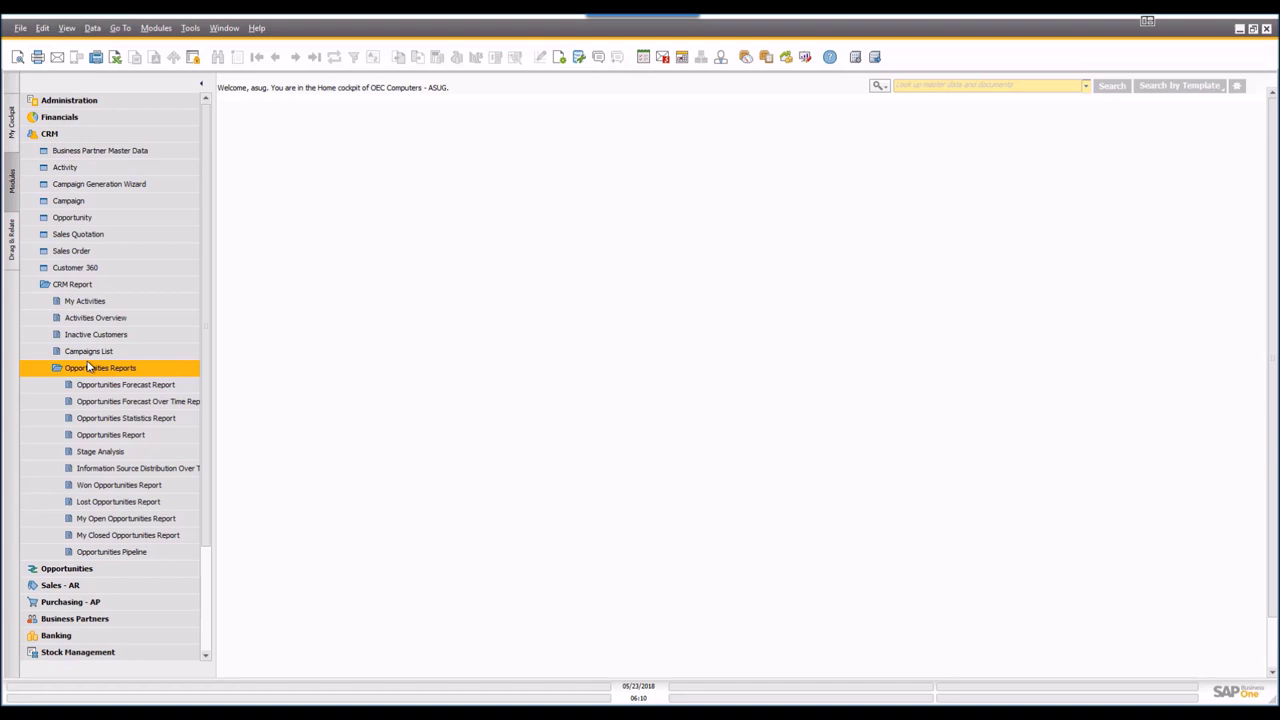
pyautogui.click(88, 367)
pyautogui.click(78, 285)
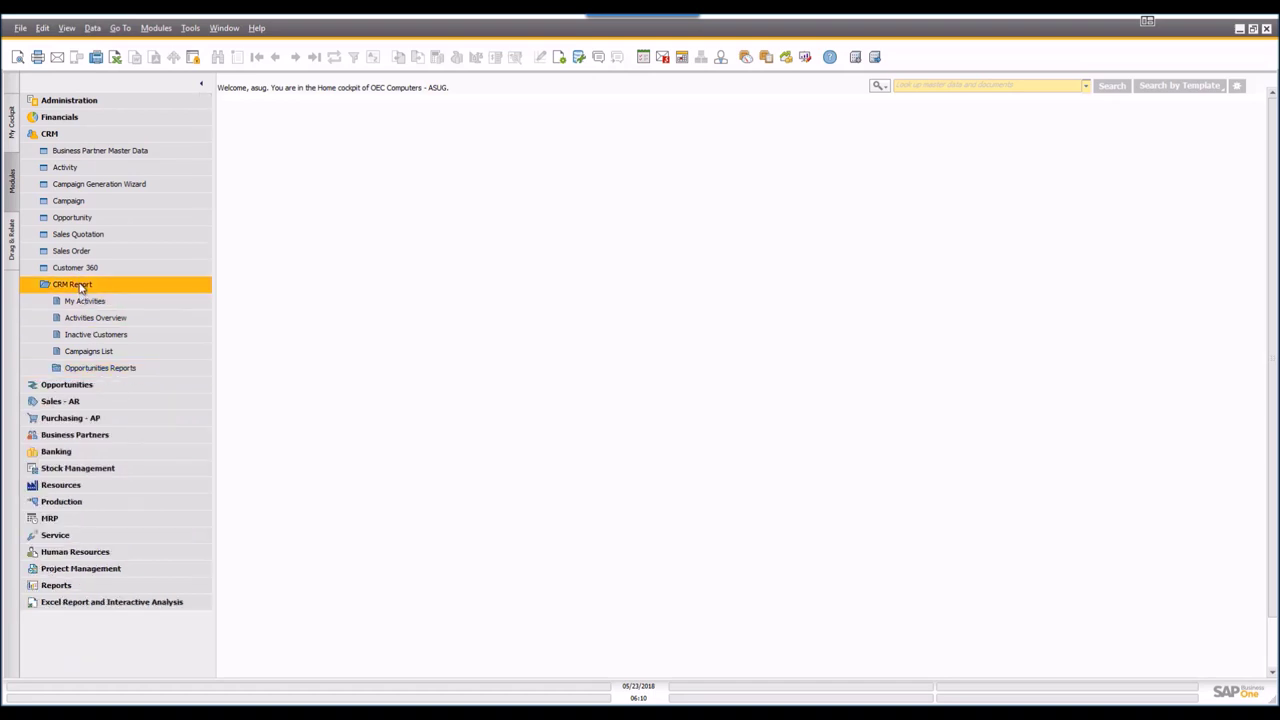
pyautogui.click(80, 286)
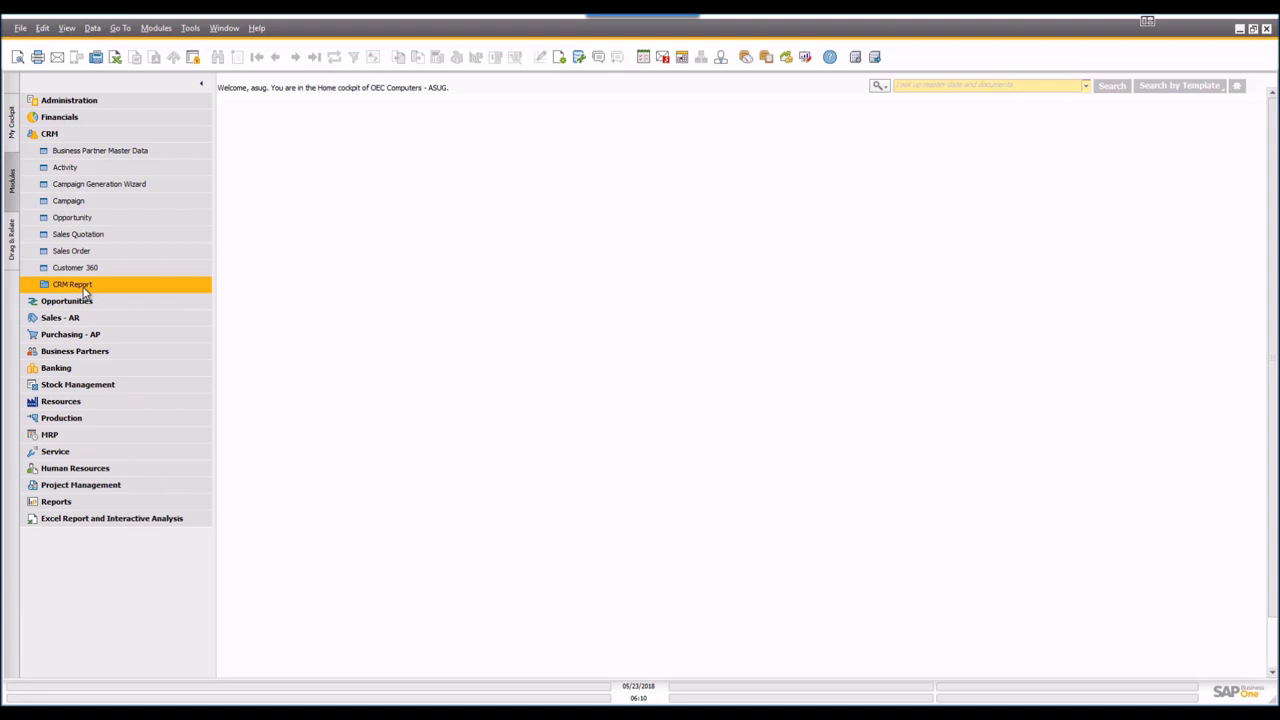
# Open the existing Demo SalesForce Campaign record and review the campaign type options, keeping E-Mail
pyautogui.click(75, 202)
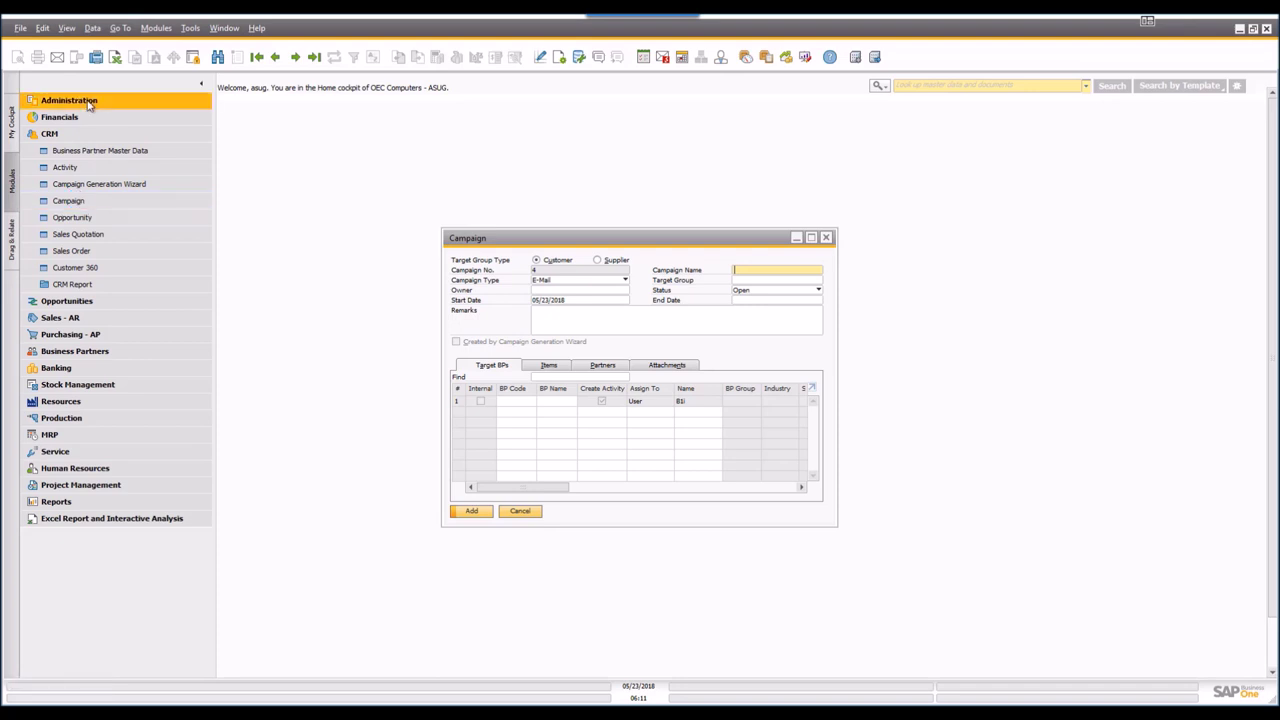
pyautogui.click(313, 57)
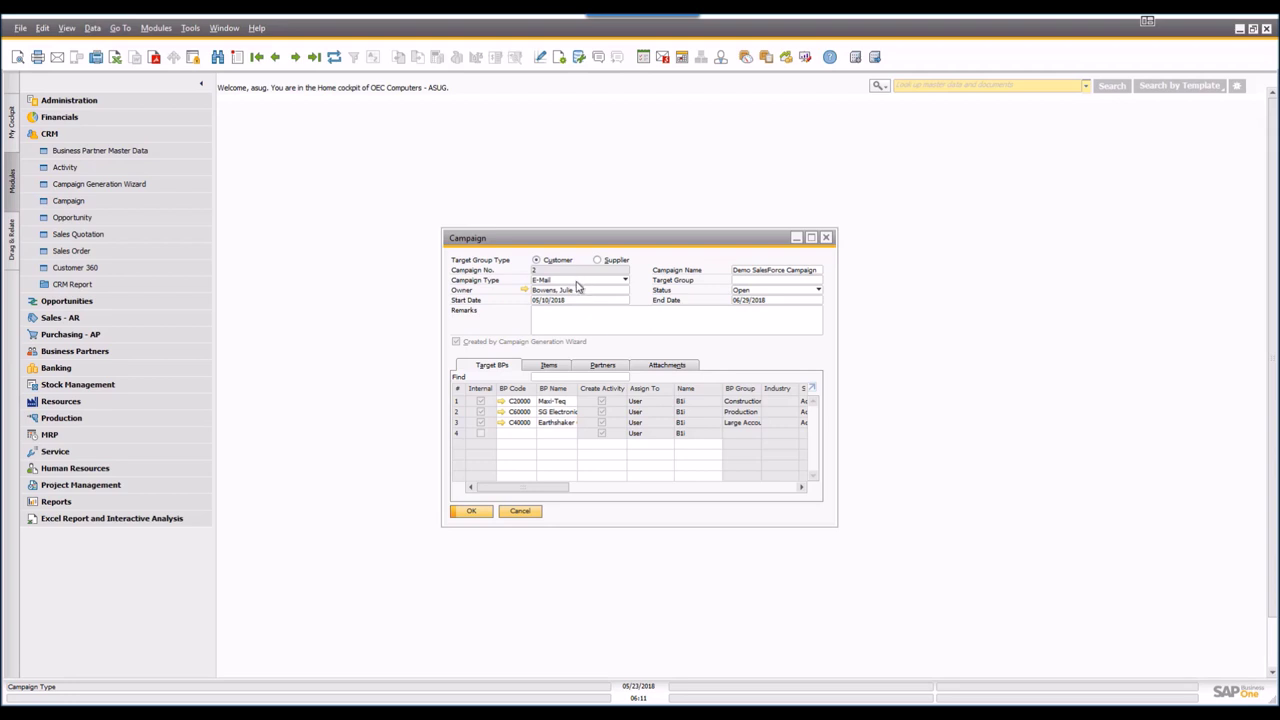
pyautogui.click(577, 283)
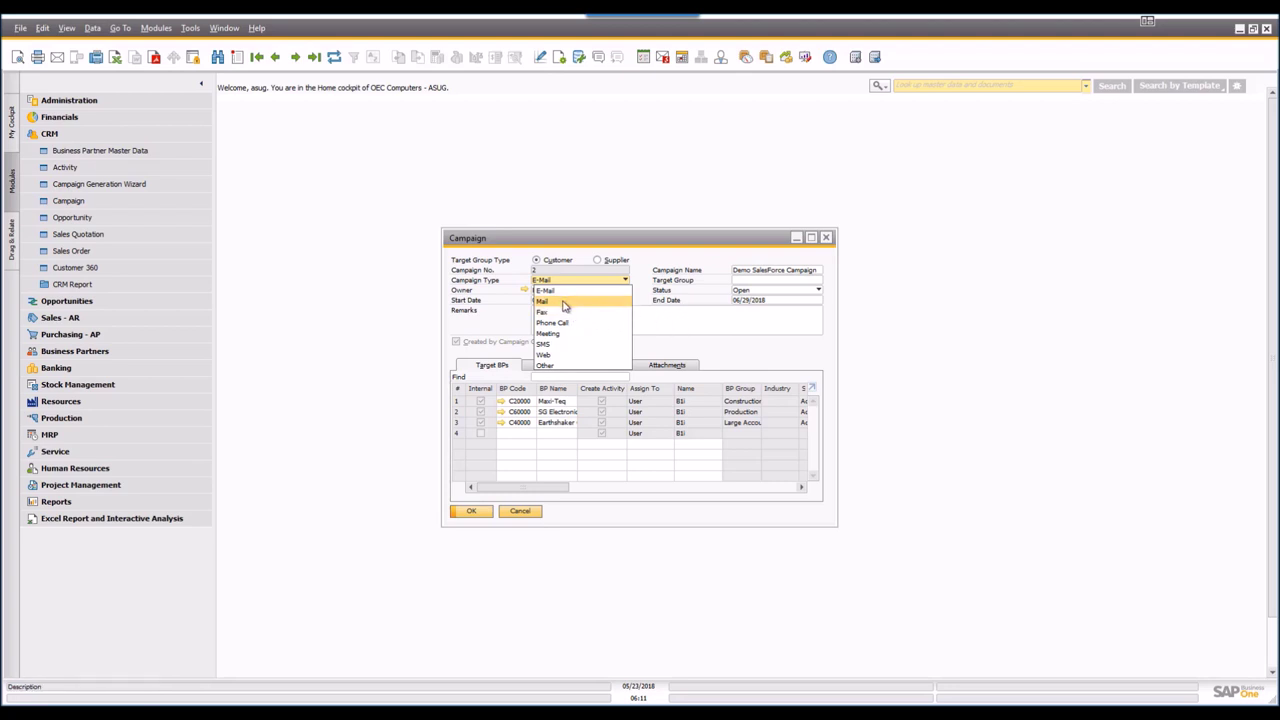
pyautogui.click(674, 330)
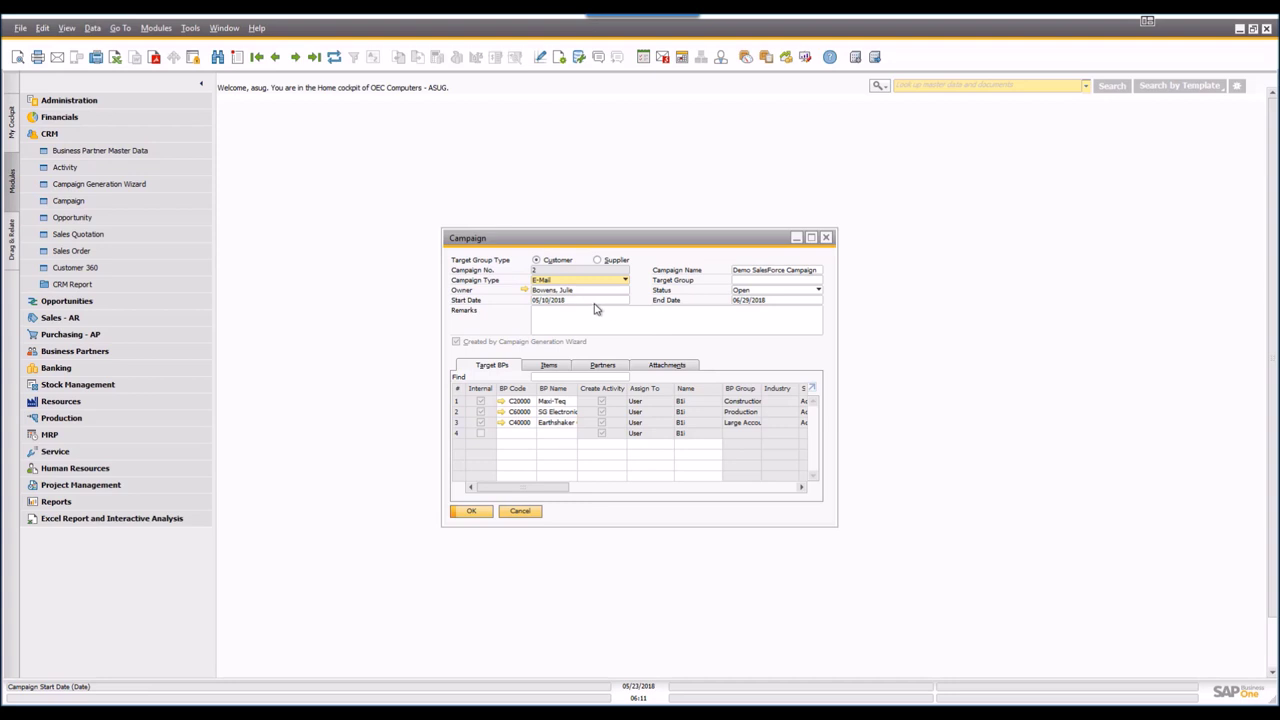
# Look at the campaign's target group choices and the setup for a new target group, leaving without adding one
pyautogui.click(782, 281)
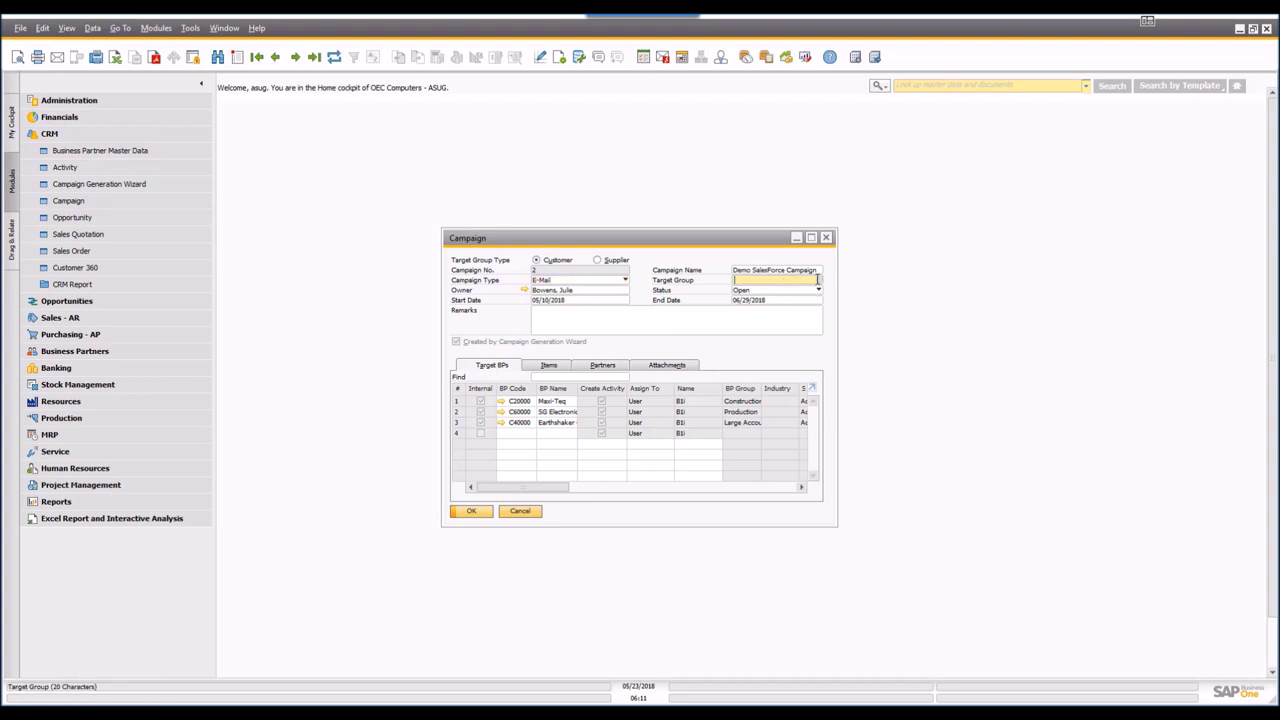
pyautogui.click(818, 282)
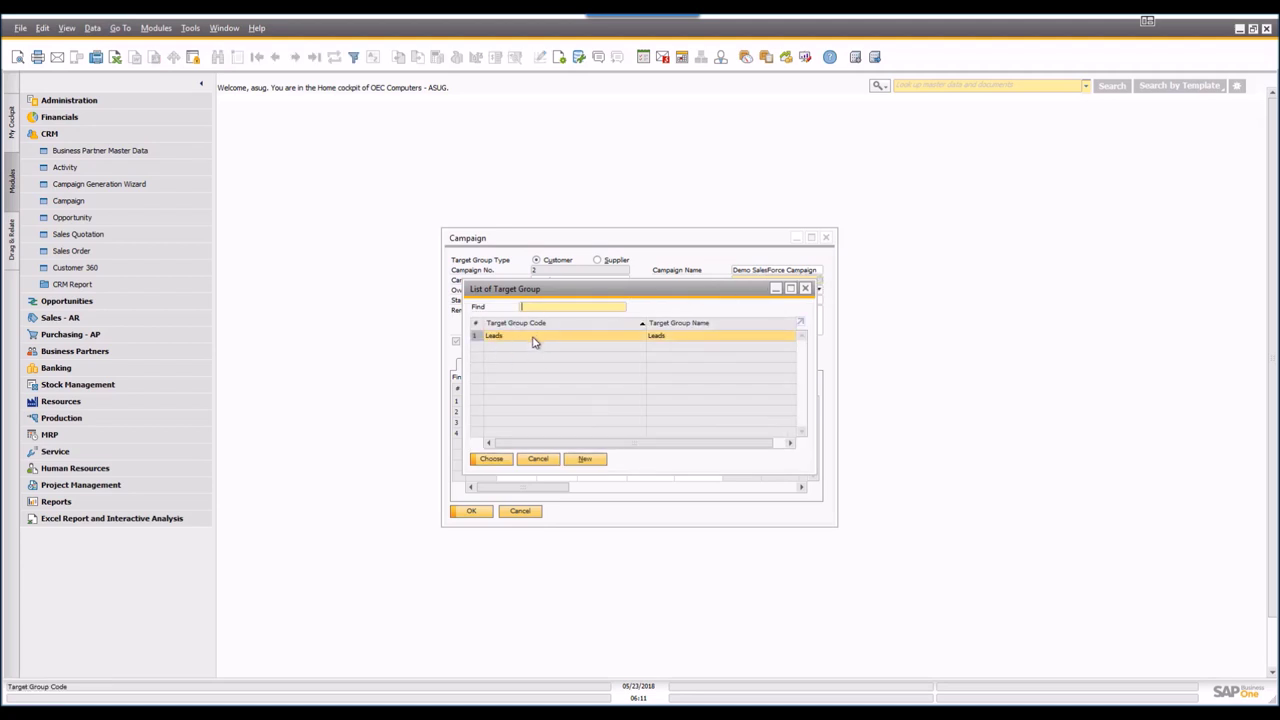
pyautogui.click(585, 459)
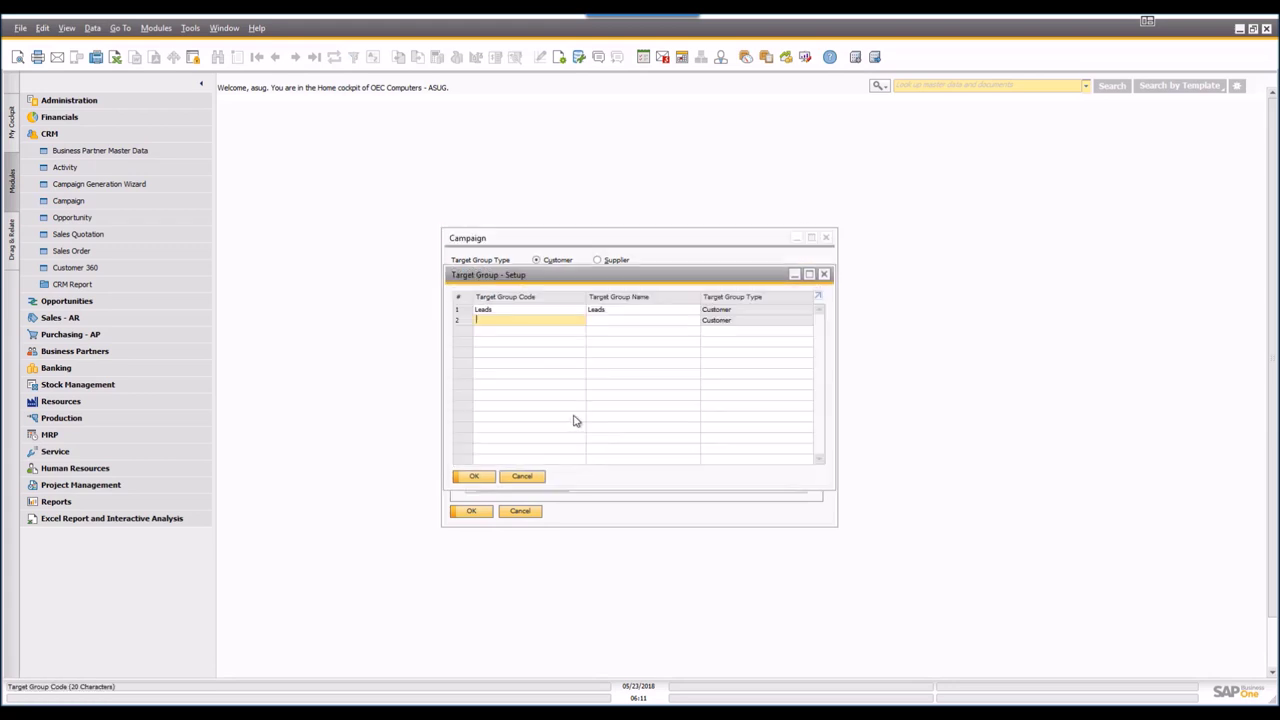
pyautogui.click(522, 477)
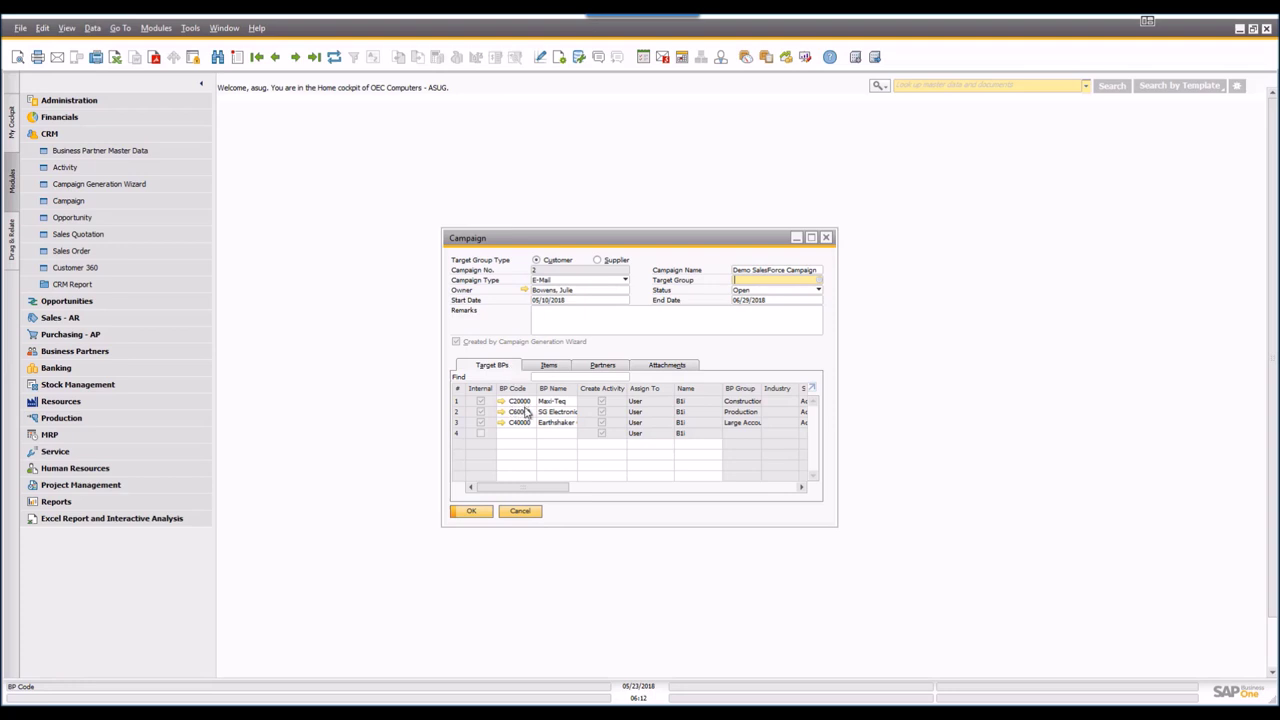
# Review the campaign's items, partners and attachments, examine its target business partners in a wider form and close it
pyautogui.click(552, 366)
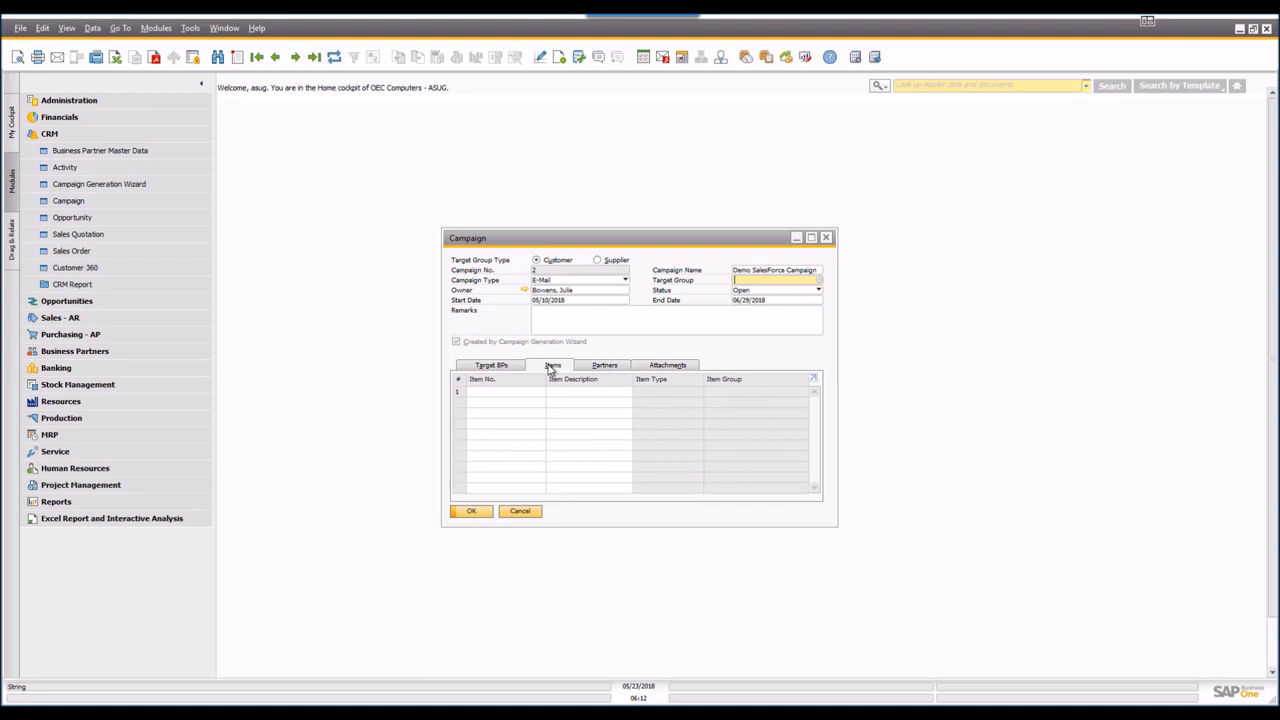
pyautogui.click(605, 367)
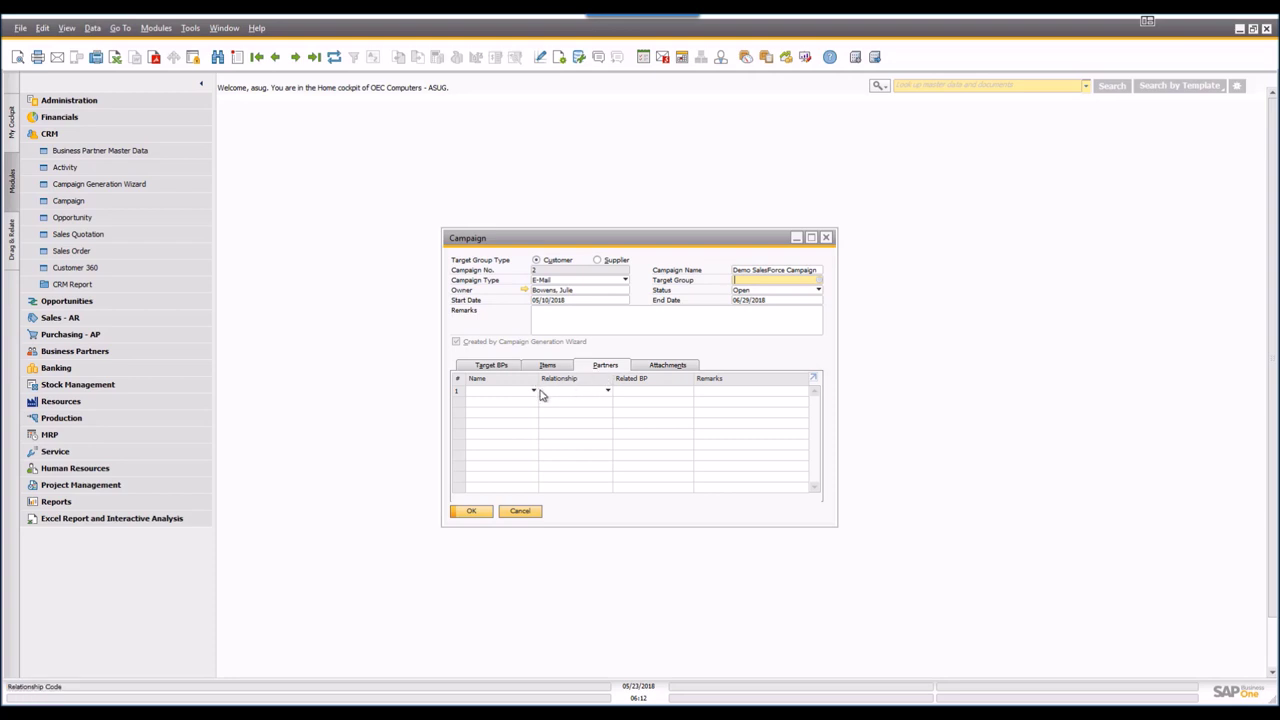
pyautogui.click(661, 367)
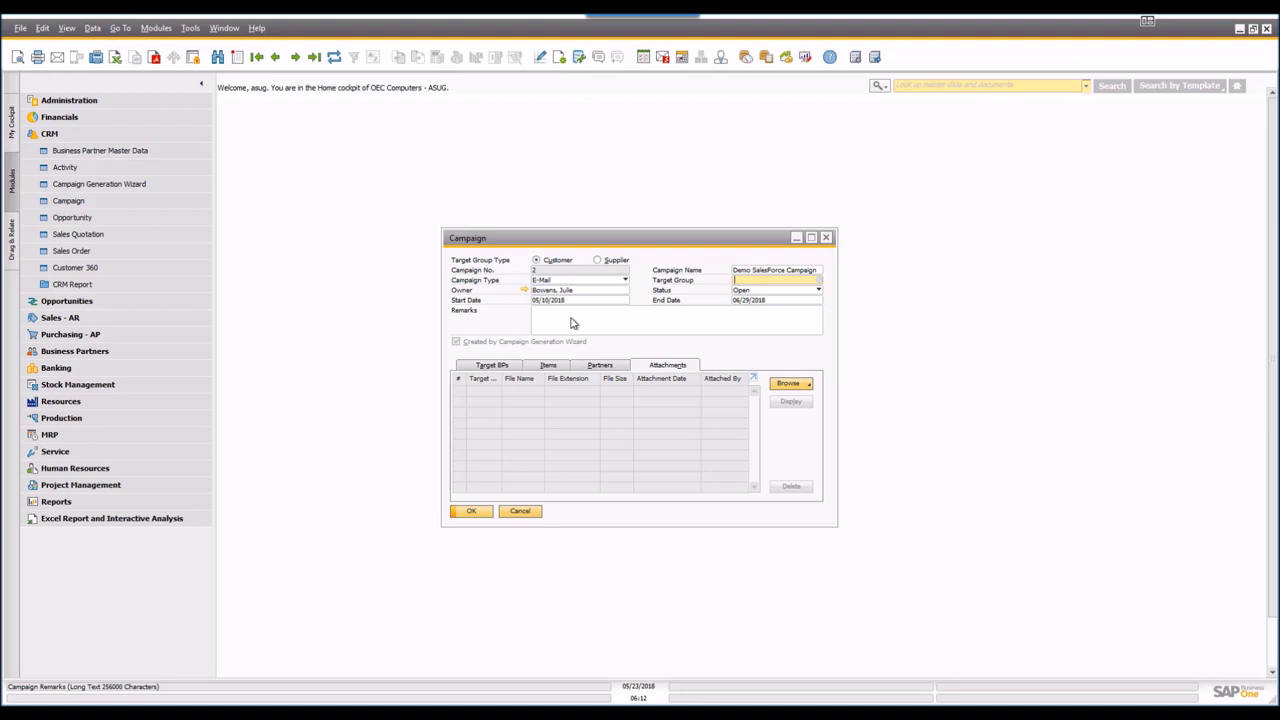
pyautogui.click(474, 369)
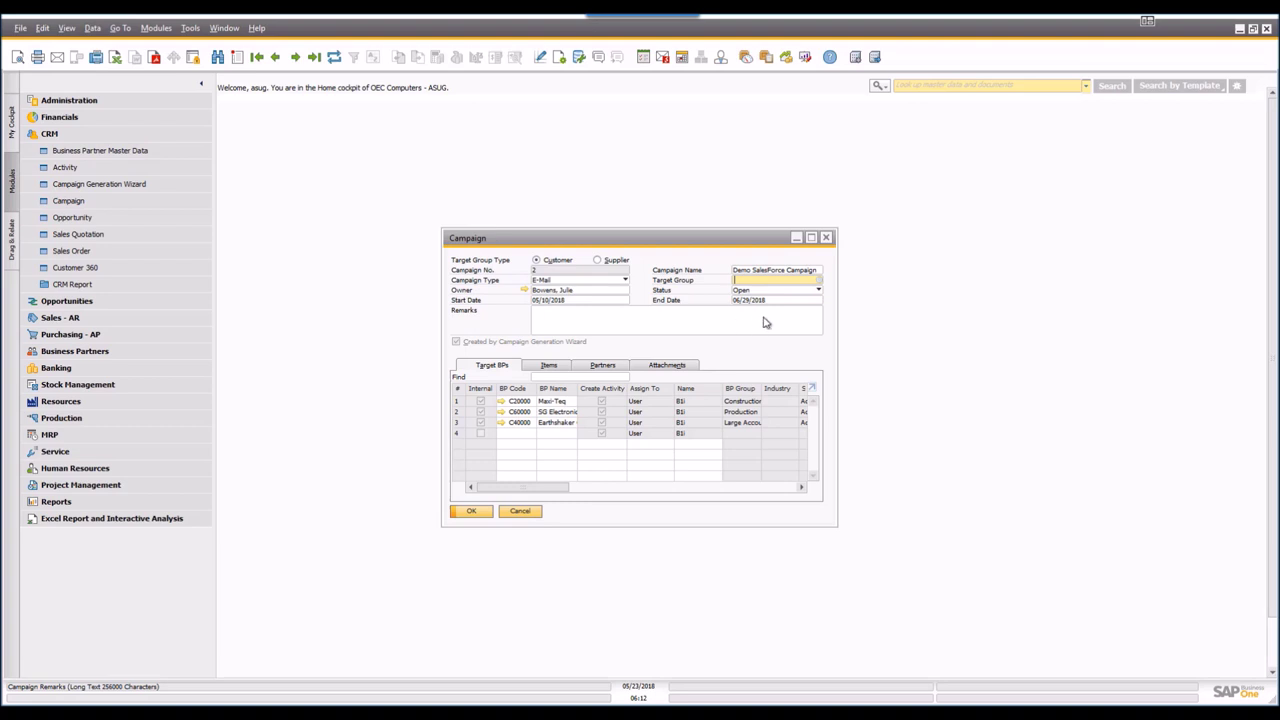
pyautogui.moveTo(840, 385); pyautogui.dragTo(1037, 387)
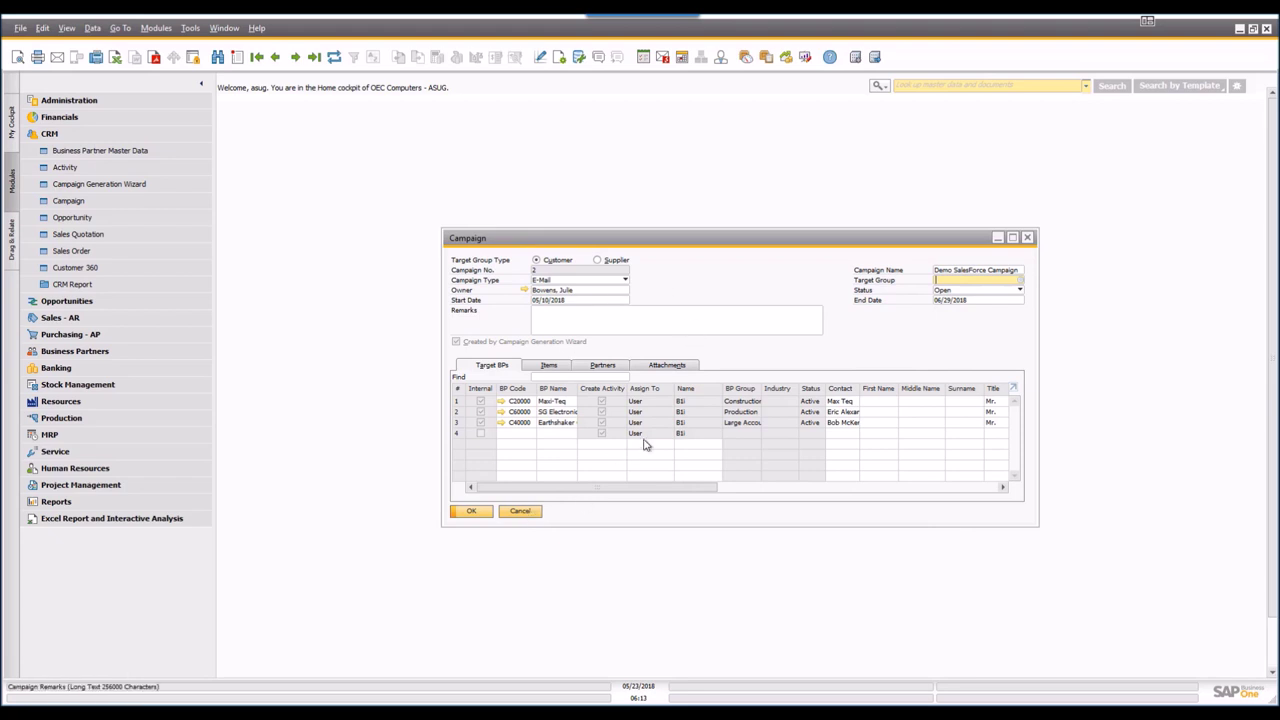
pyautogui.click(473, 513)
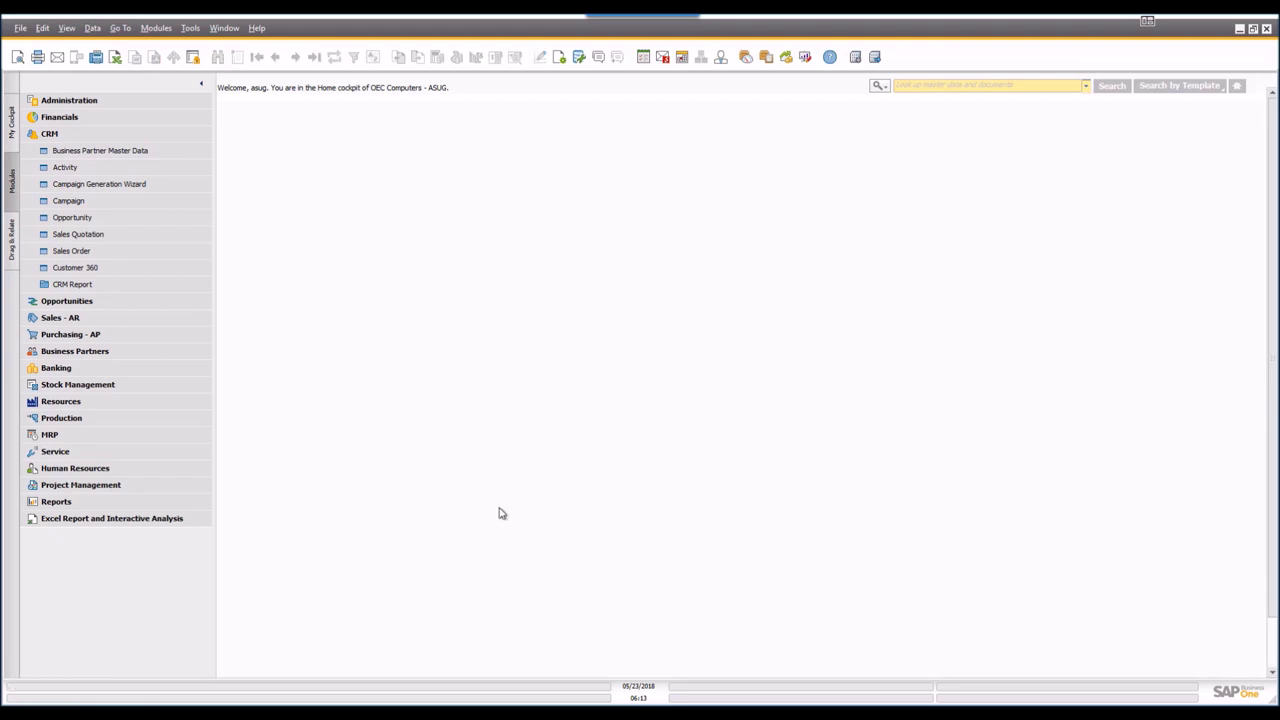
# Start the Campaign Generation Wizard and choose to create a new campaign named May Campaign
pyautogui.click(101, 186)
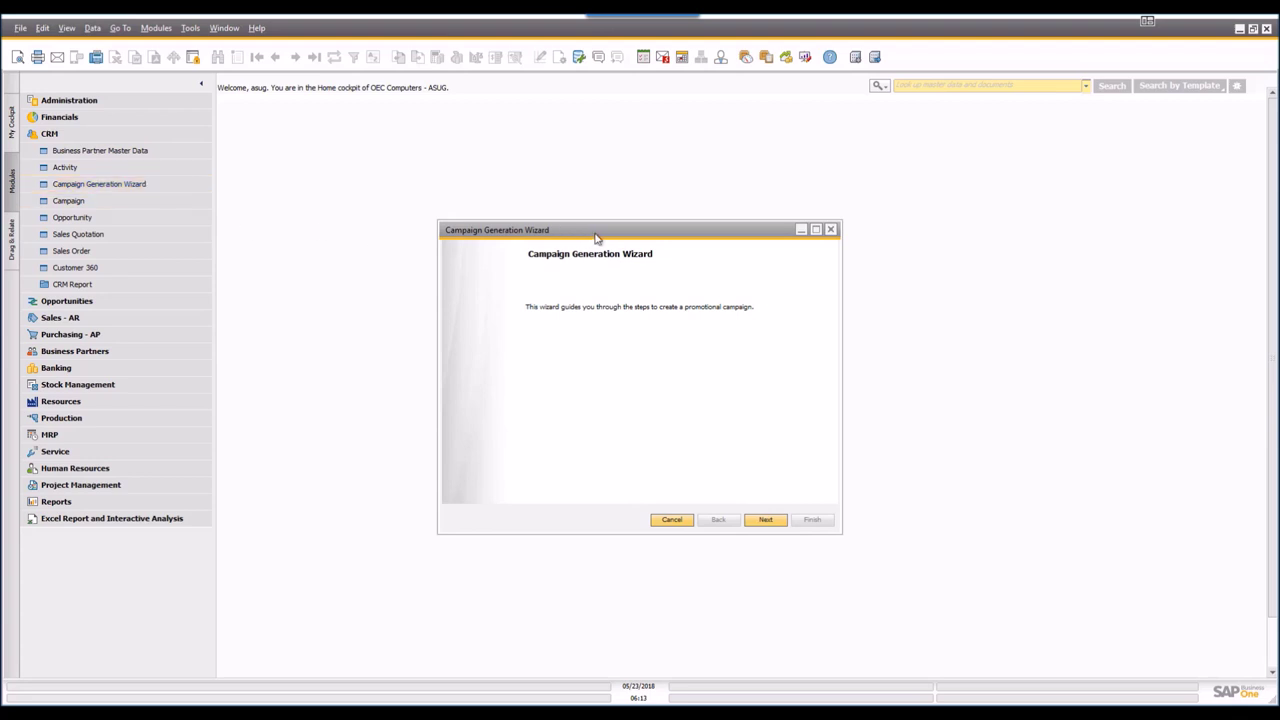
pyautogui.click(779, 523)
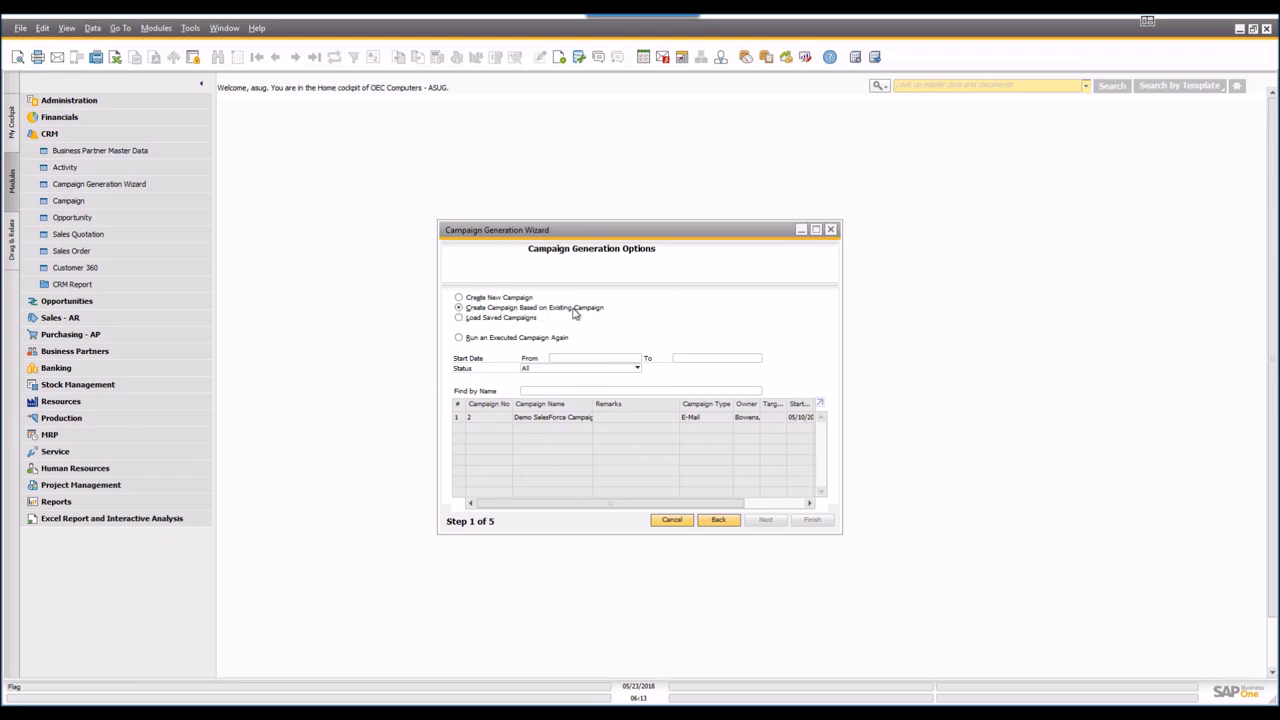
pyautogui.click(505, 302)
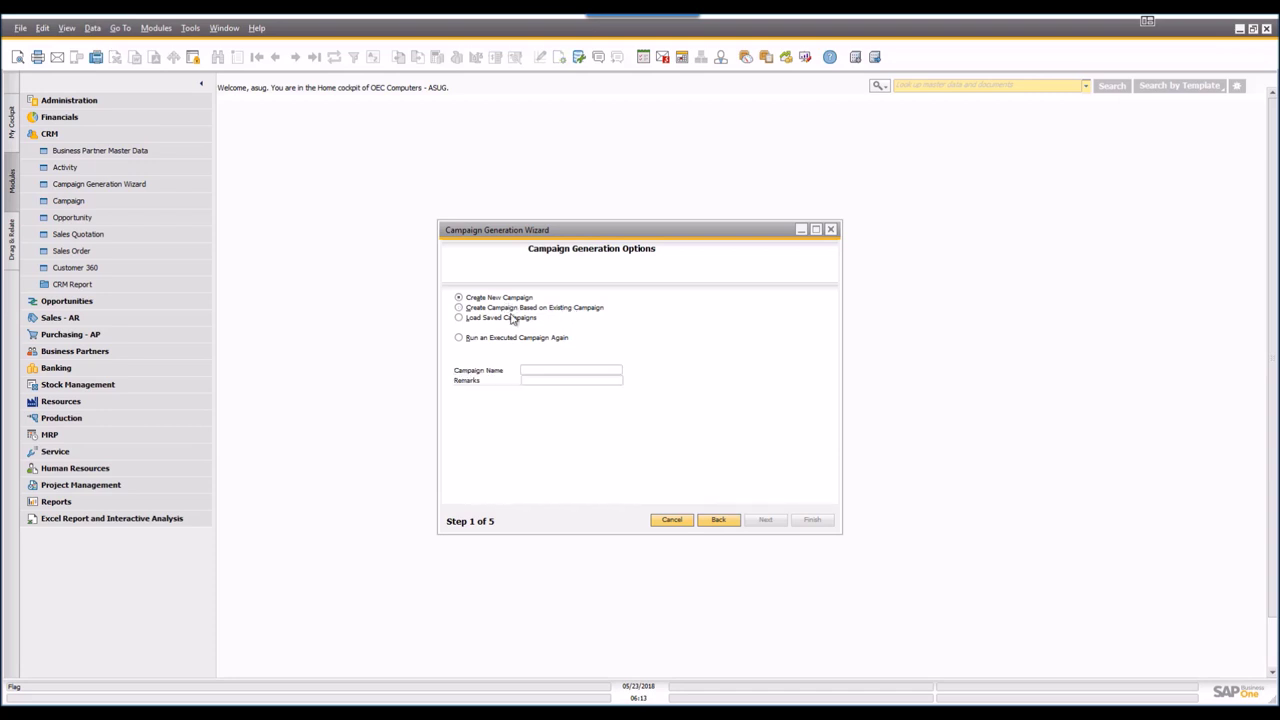
pyautogui.click(560, 368)
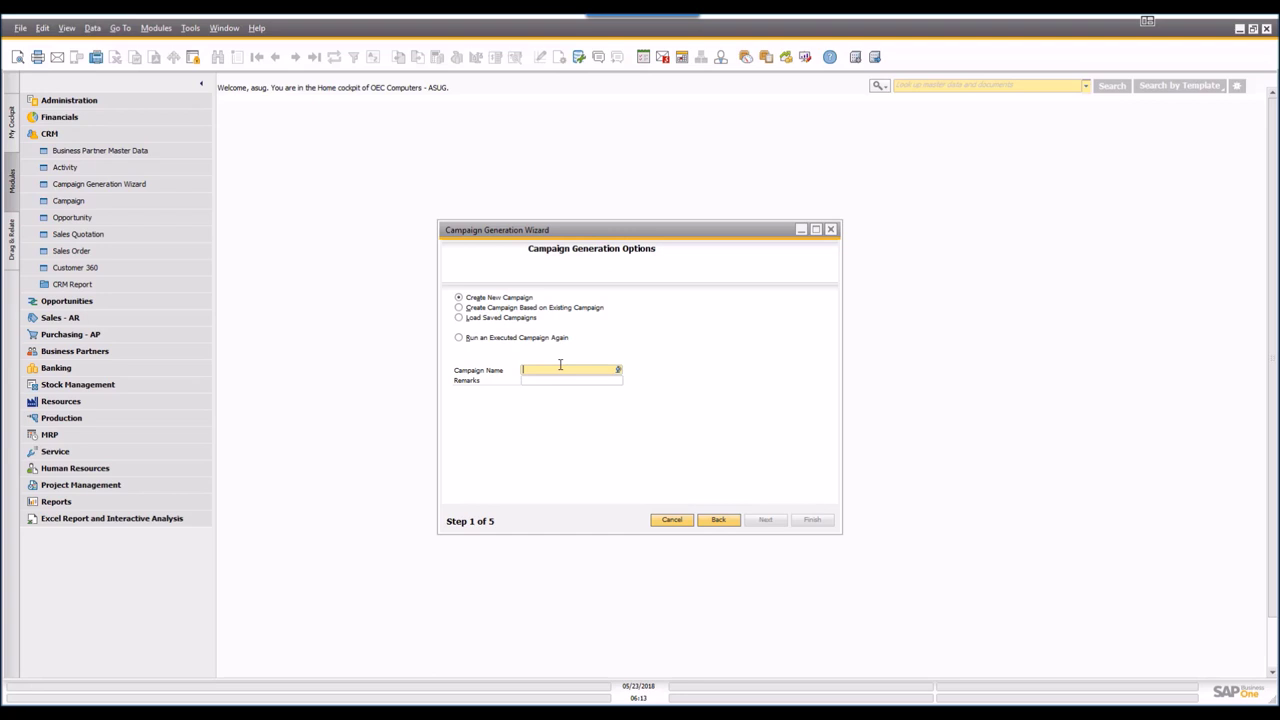
pyautogui.write('May Campaign')
pyautogui.click(550, 383)
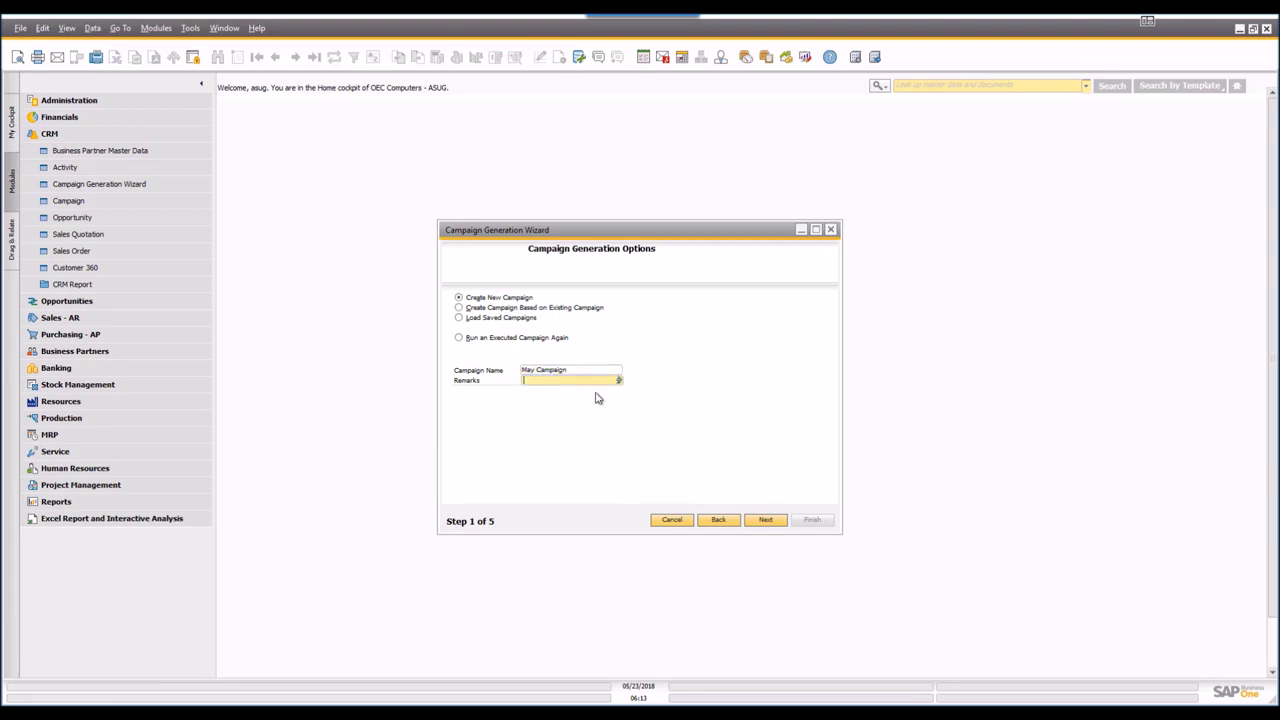
# Proceed to the campaign details and look at the available target groups, leaving without choosing one
pyautogui.click(765, 520)
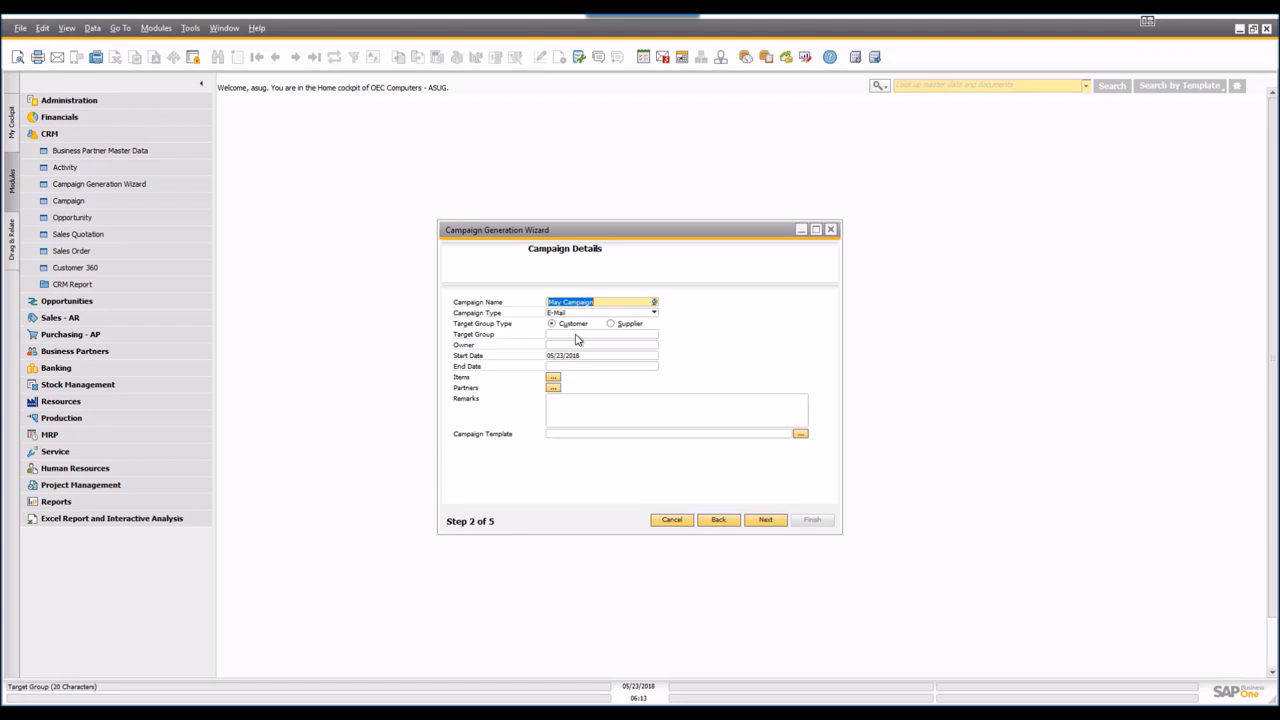
pyautogui.click(580, 336)
pyautogui.click(654, 336)
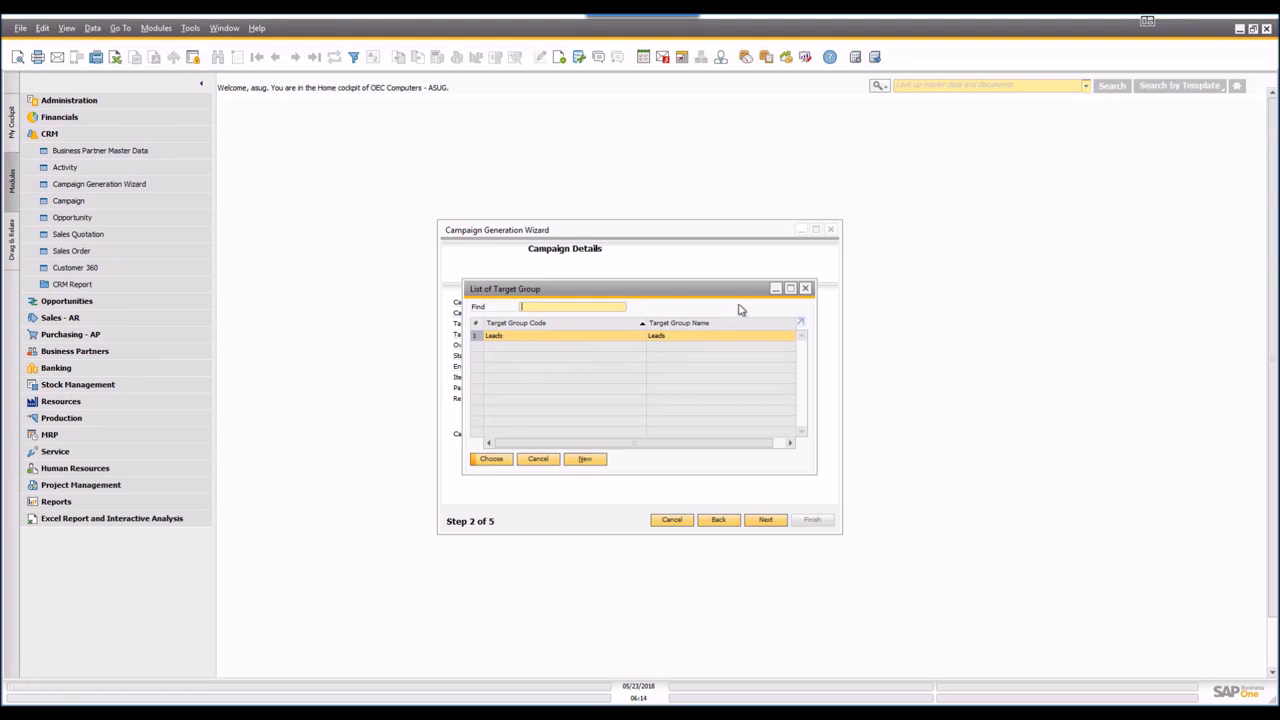
pyautogui.click(809, 290)
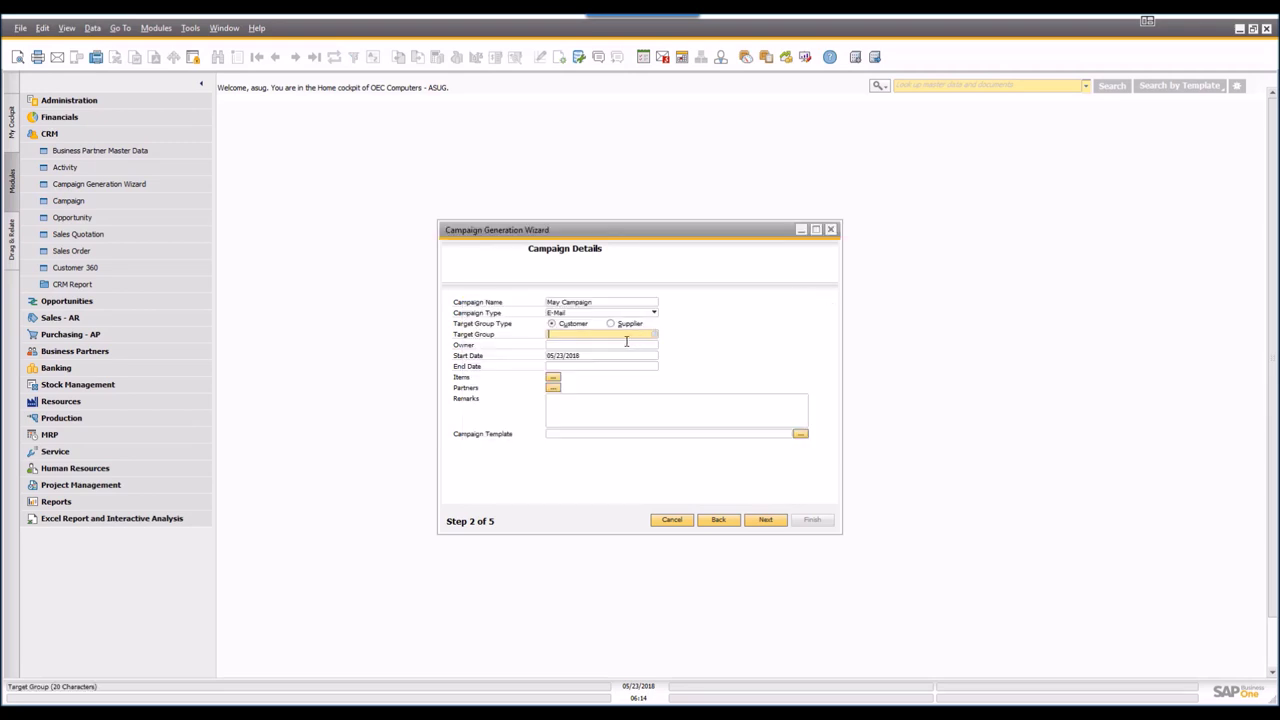
# Assign the employee in the second row of the employee list as the campaign owner
pyautogui.click(568, 346)
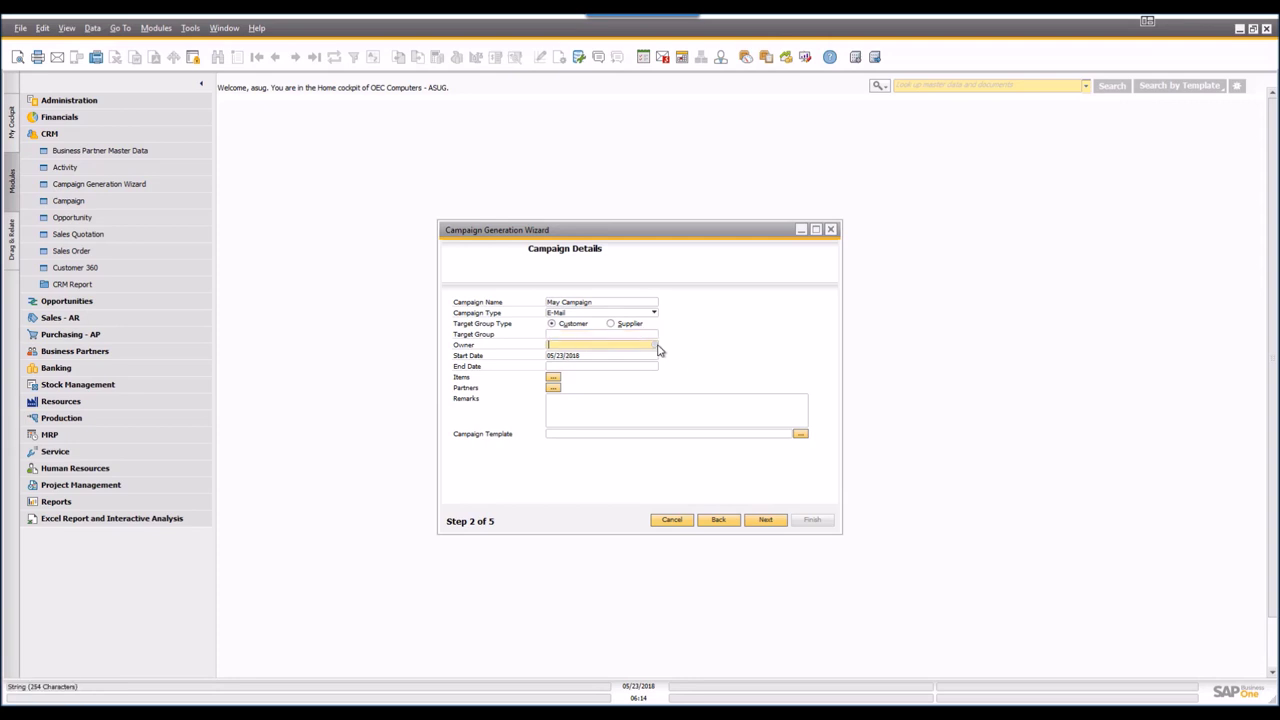
pyautogui.click(656, 345)
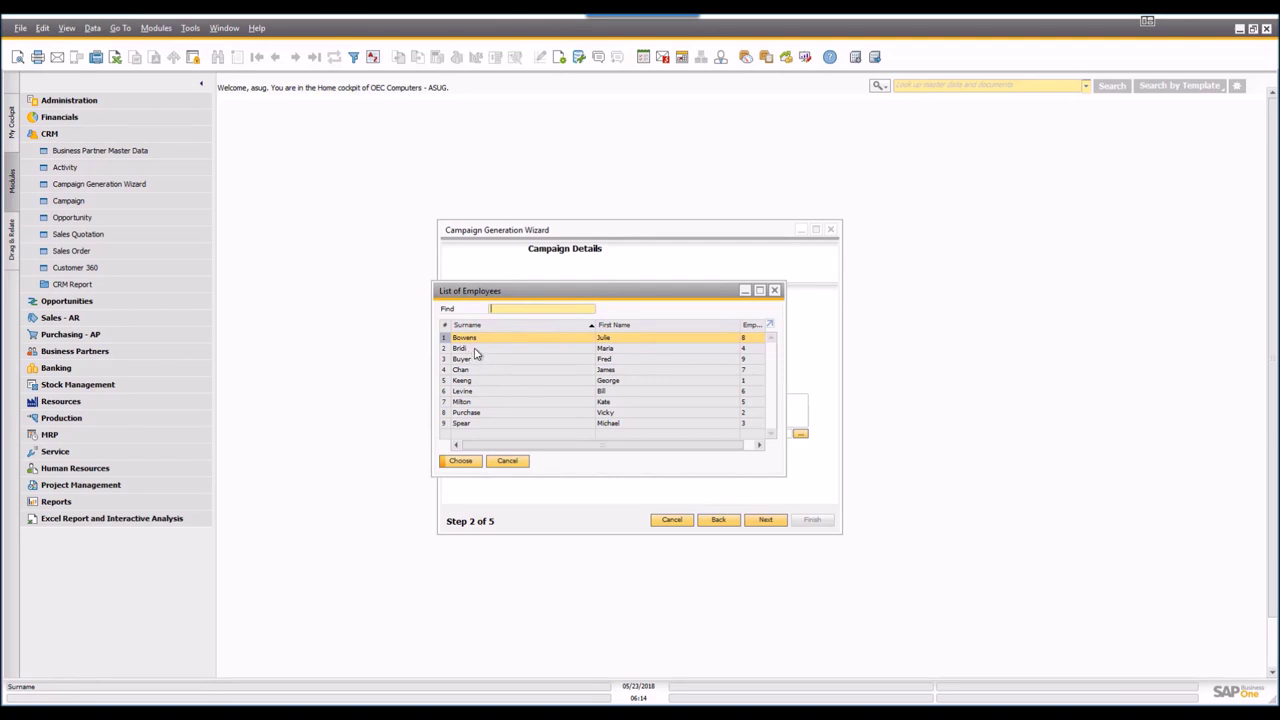
pyautogui.doubleClick(481, 349)
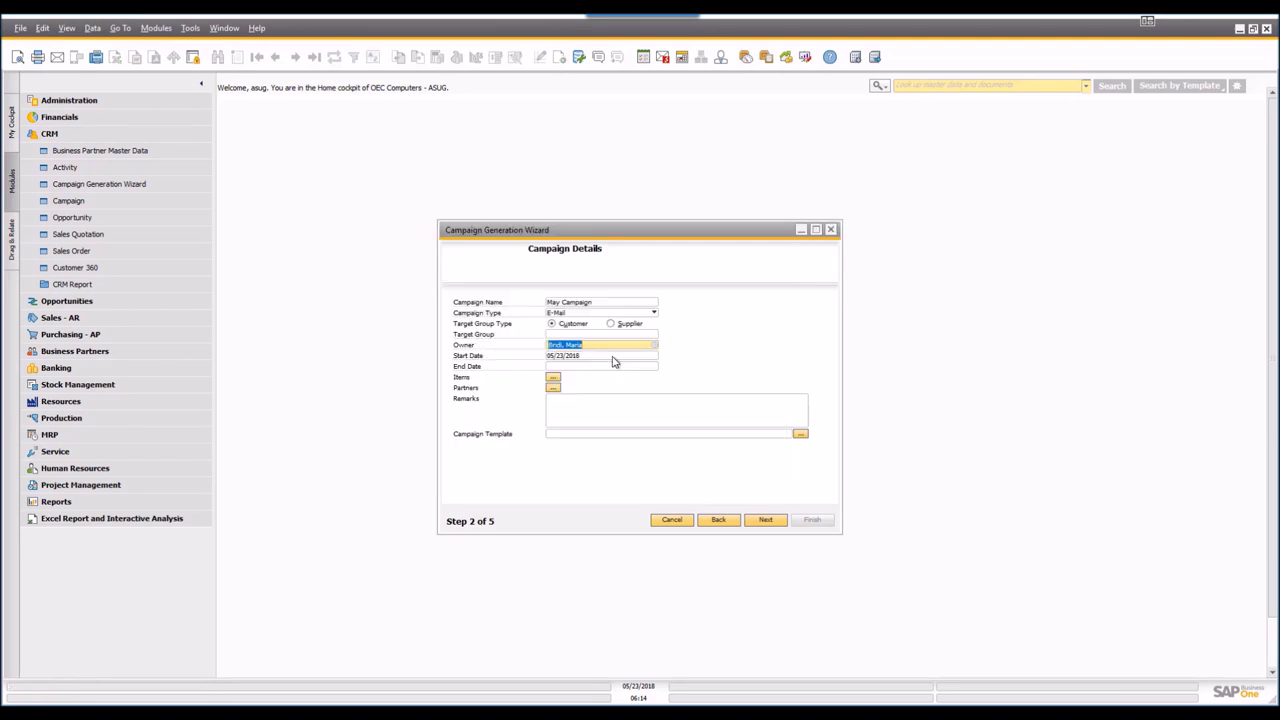
# Set the campaign's end date to 05/31/2018 and look at the campaign template file choices without attaching one
pyautogui.click(591, 355)
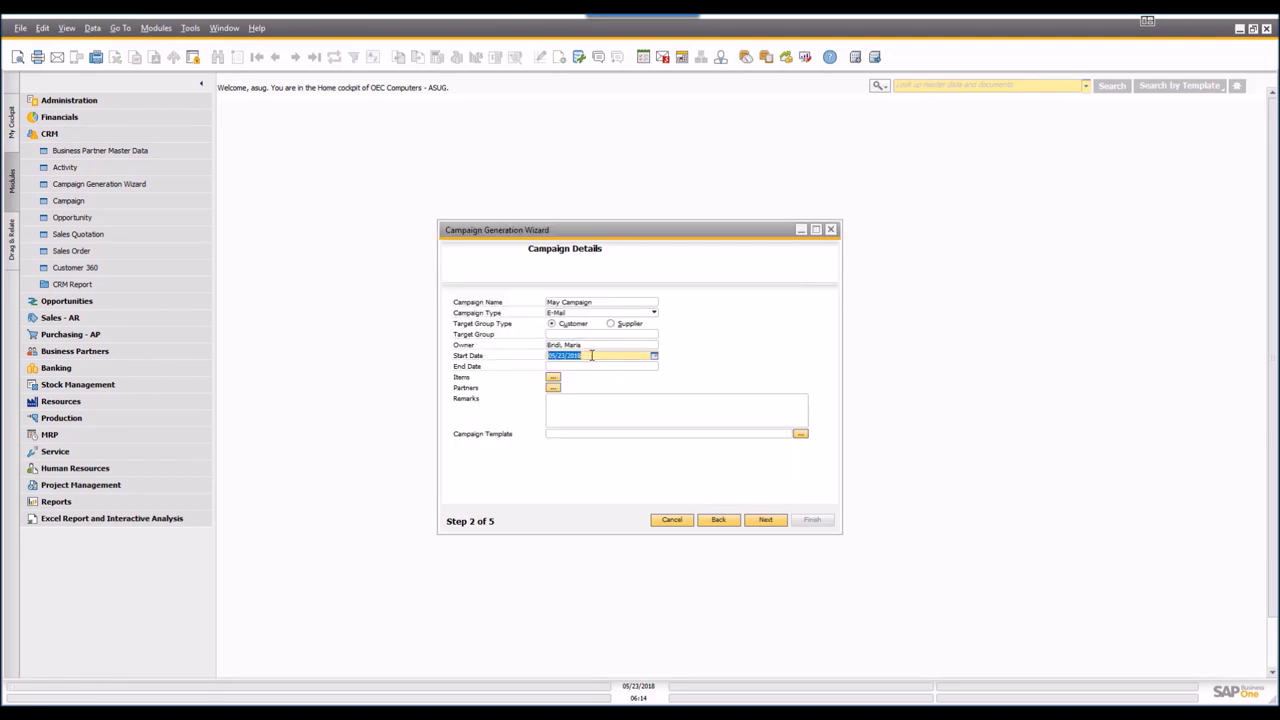
pyautogui.click(626, 369)
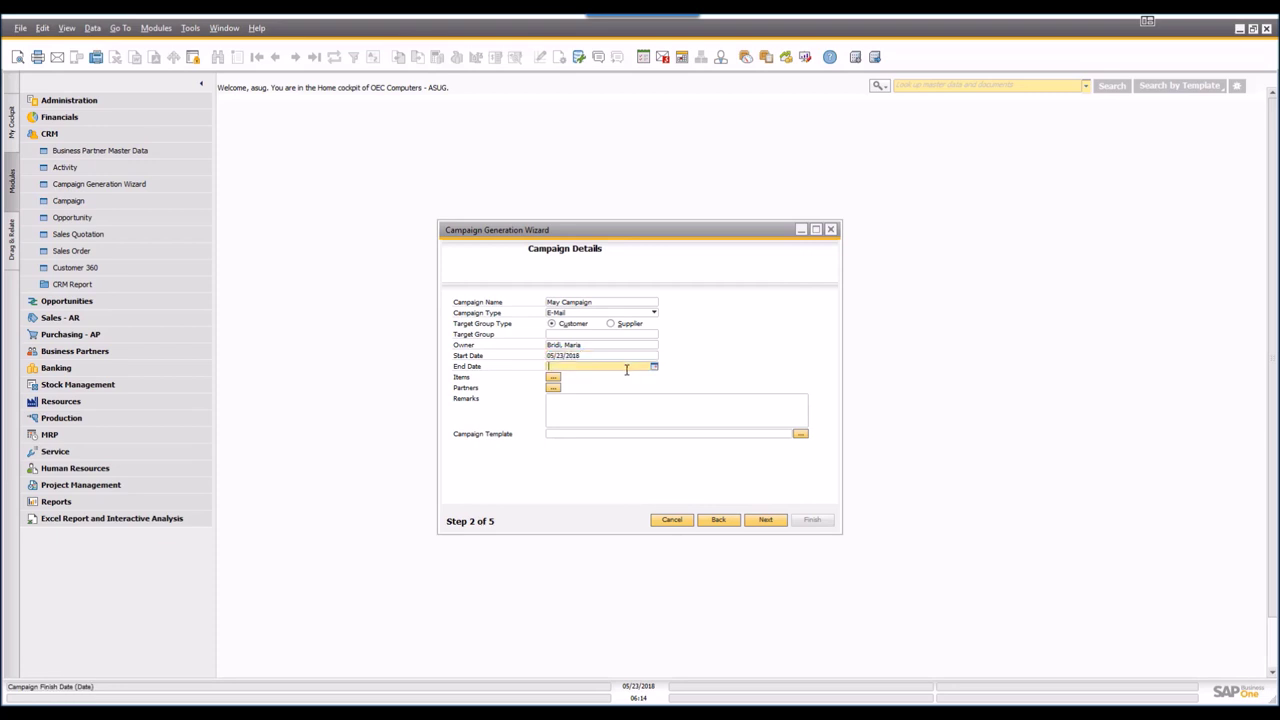
pyautogui.click(654, 368)
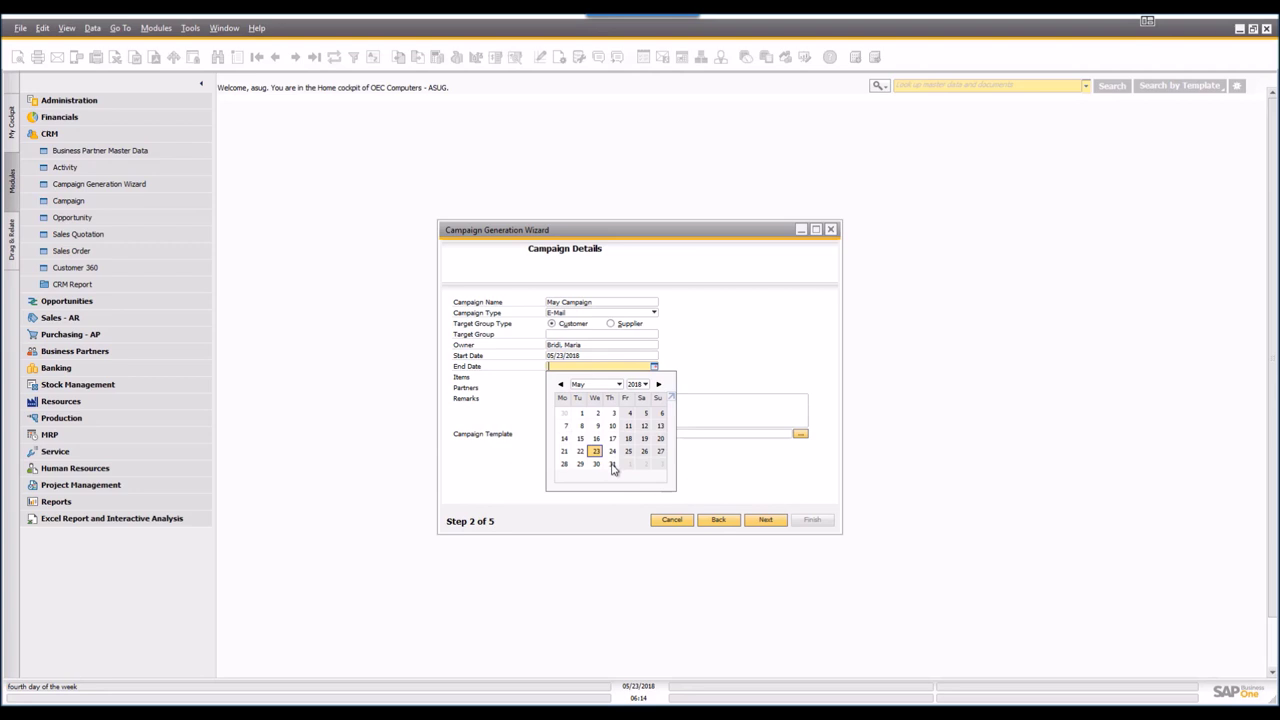
pyautogui.click(612, 465)
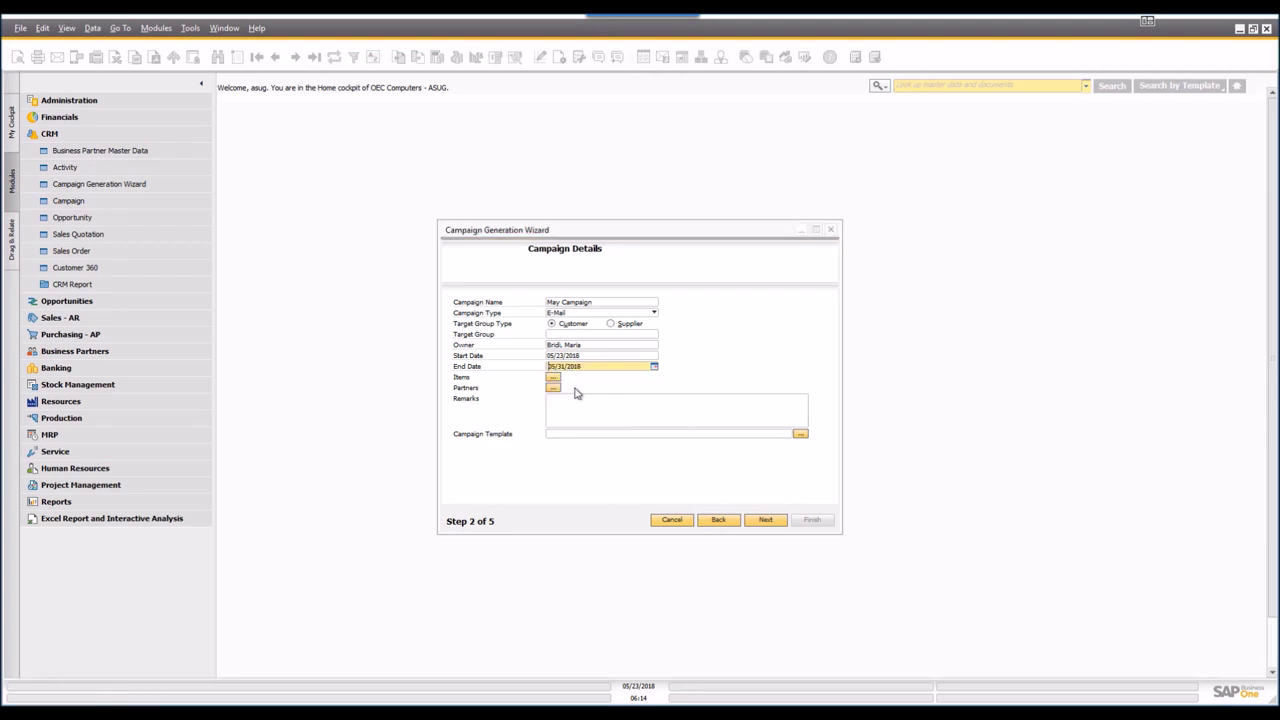
pyautogui.click(800, 436)
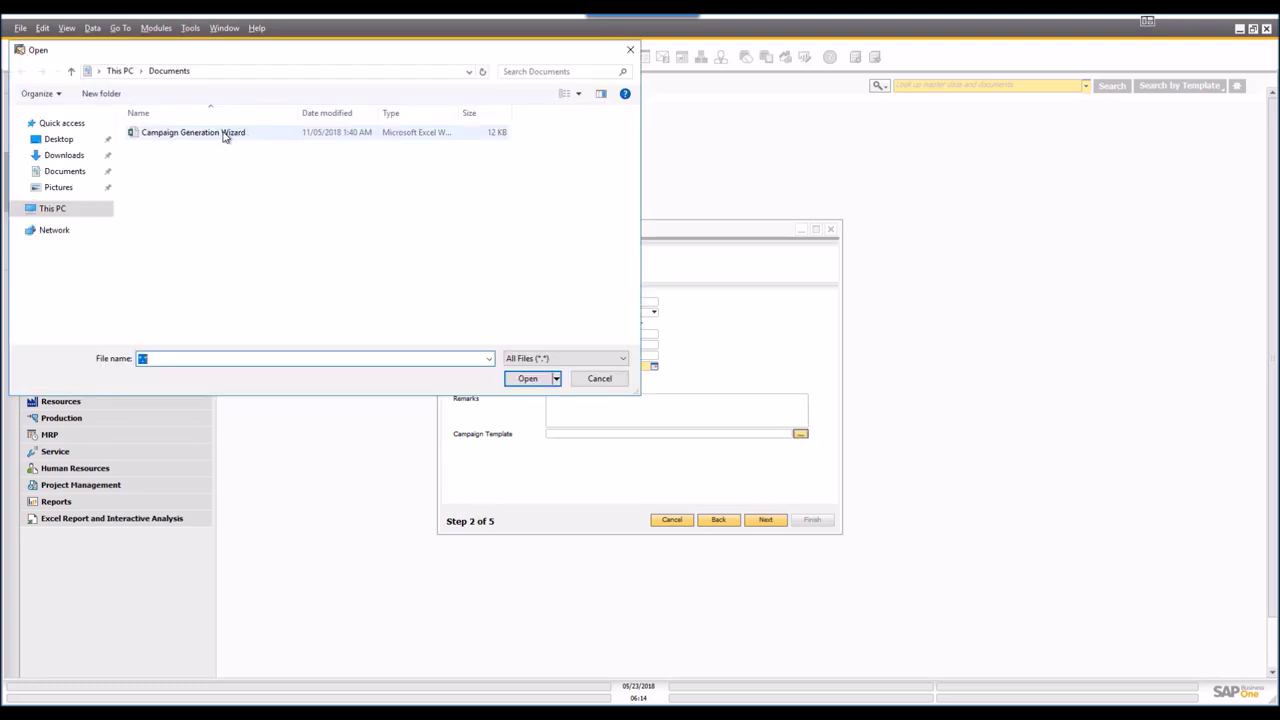
pyautogui.click(600, 380)
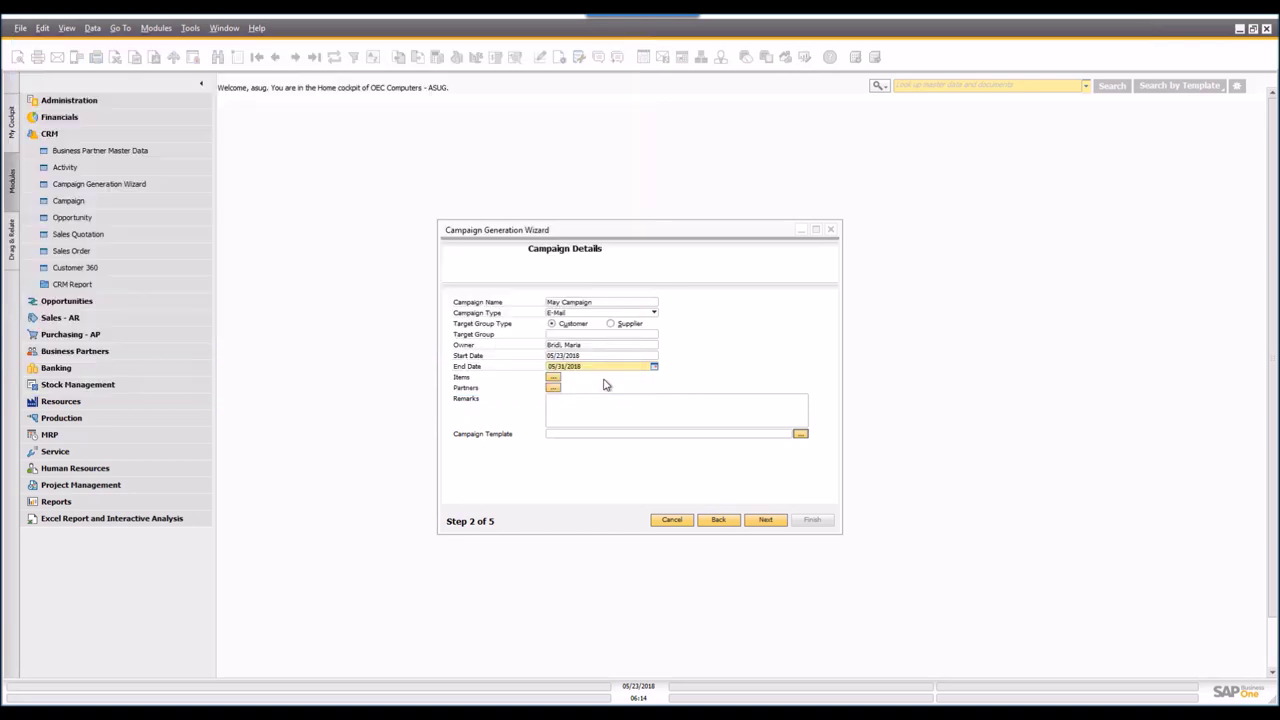
# Proceed to the target business partners and start the code range at the lead in row 13 of the partner list
pyautogui.click(766, 520)
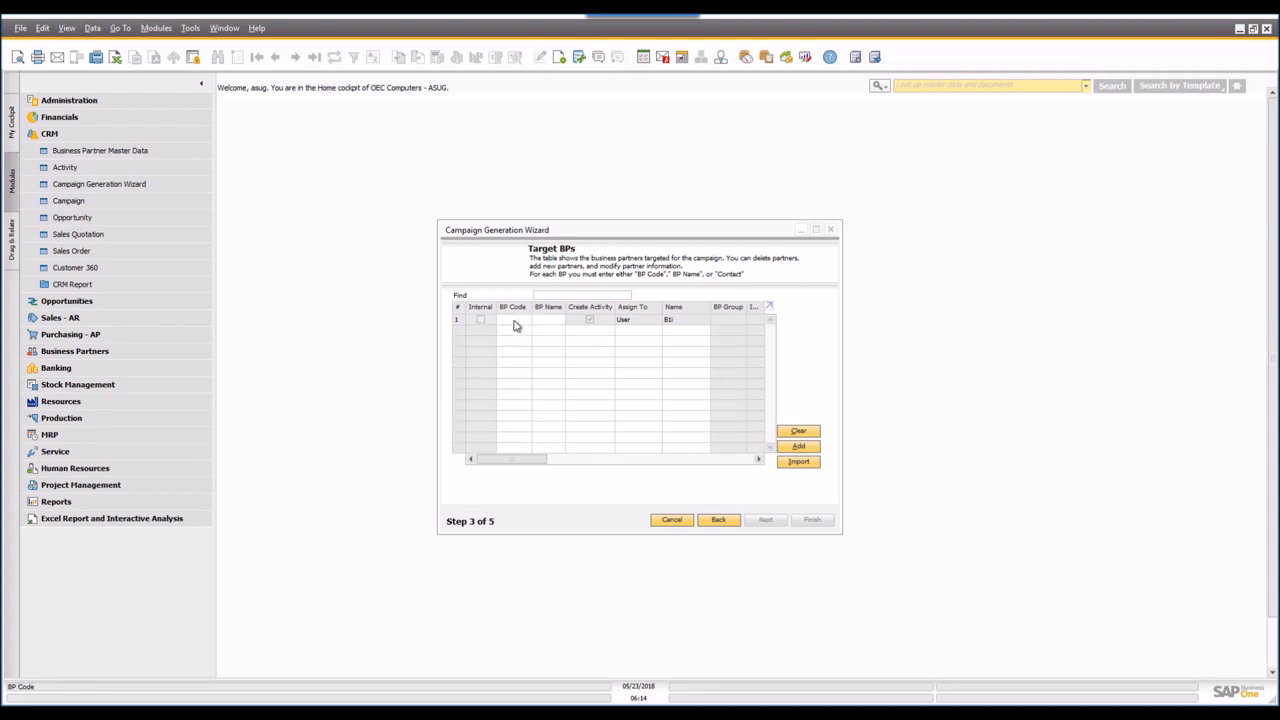
pyautogui.click(807, 449)
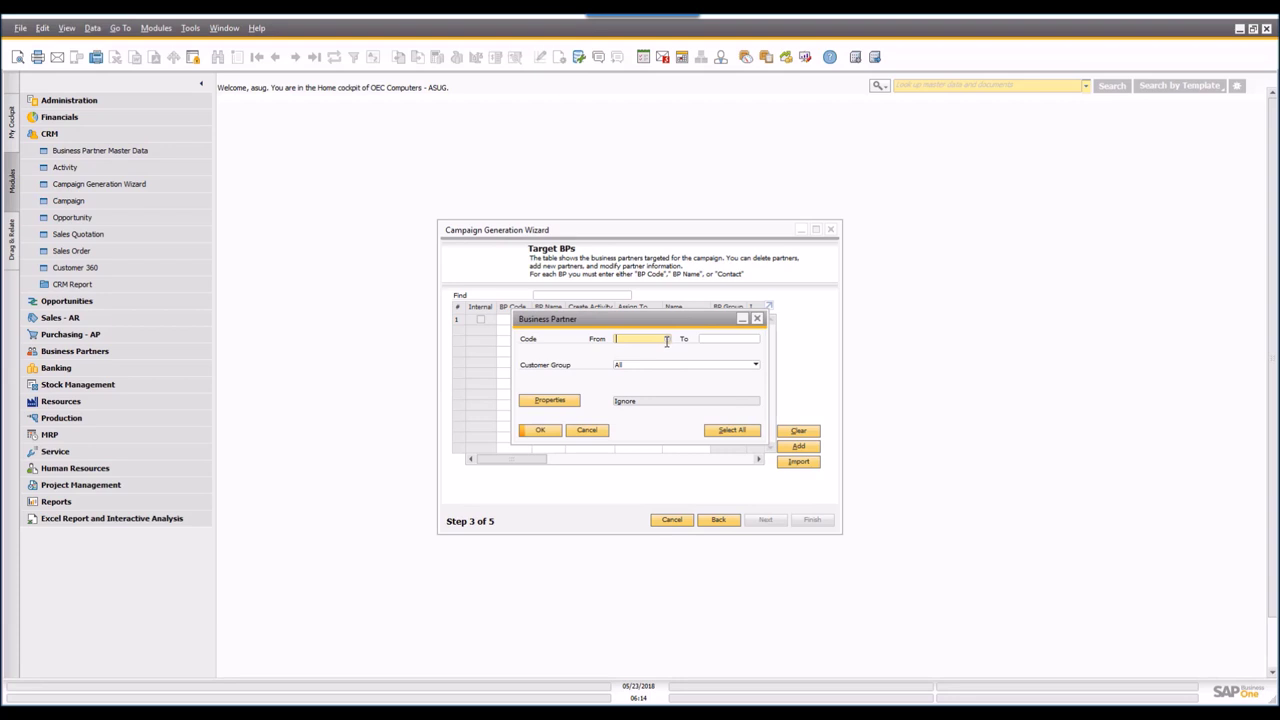
pyautogui.click(668, 340)
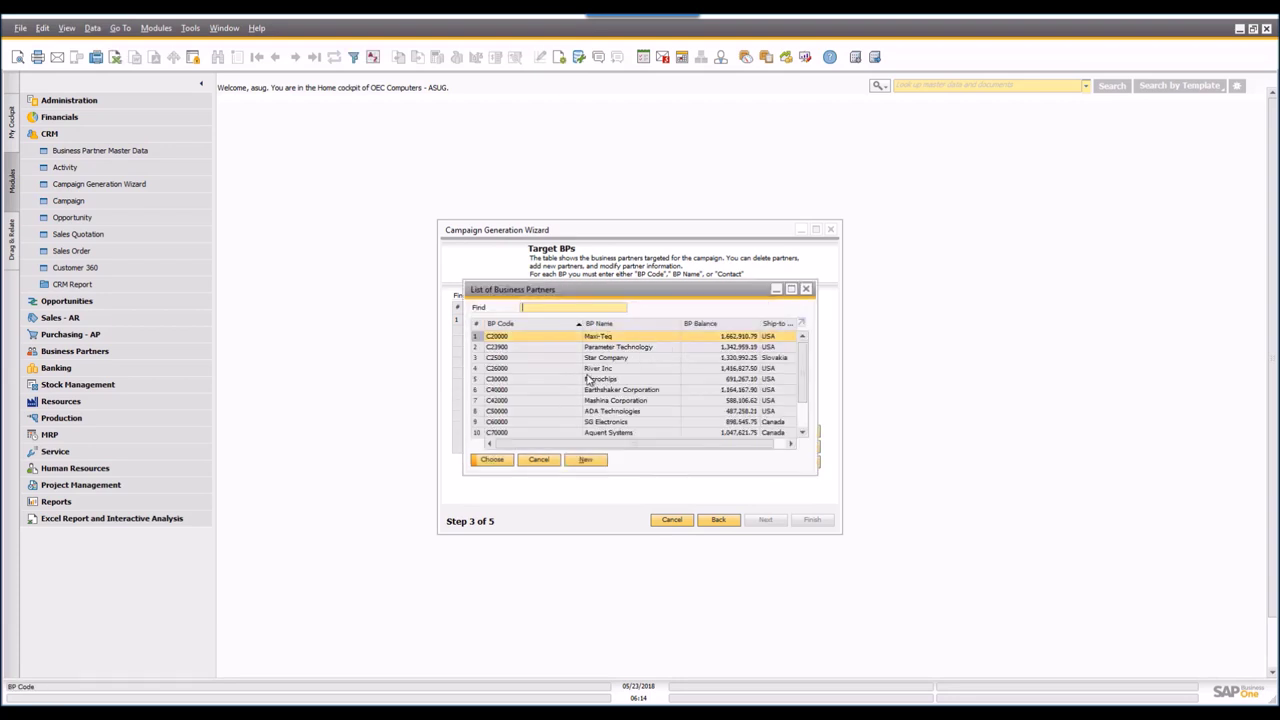
pyautogui.click(800, 425)
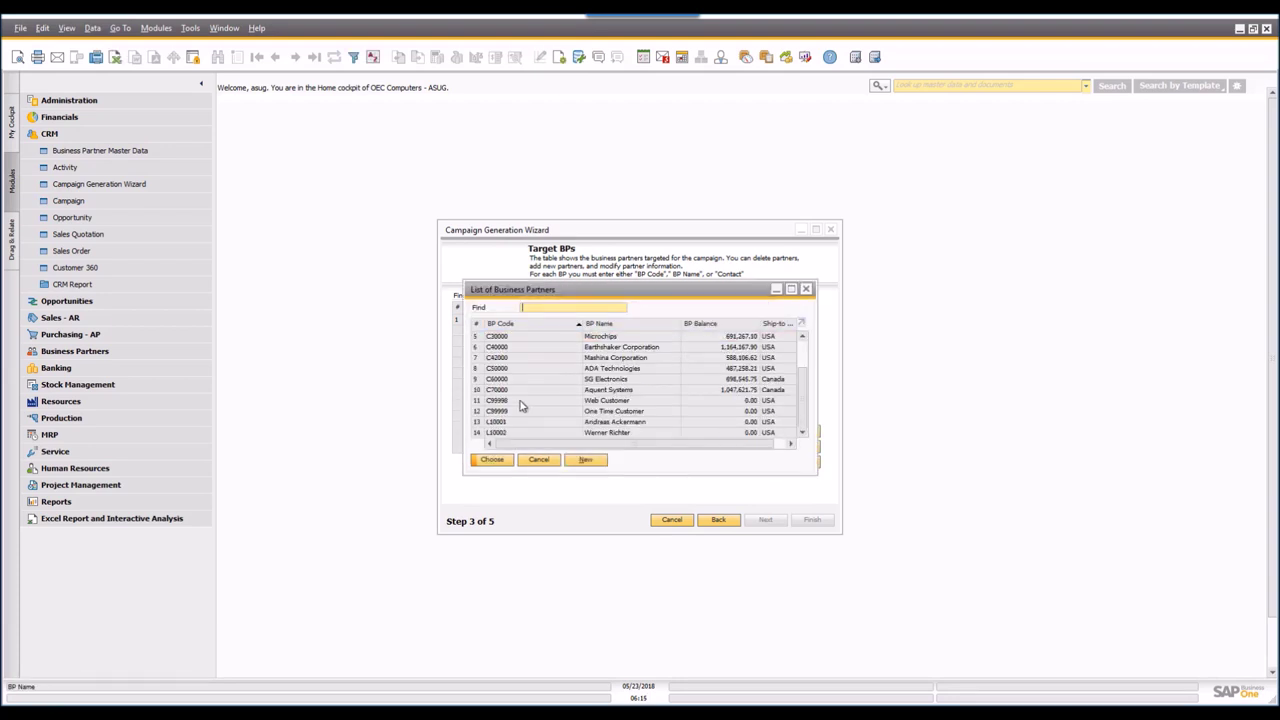
pyautogui.click(503, 423)
pyautogui.doubleClick(503, 423)
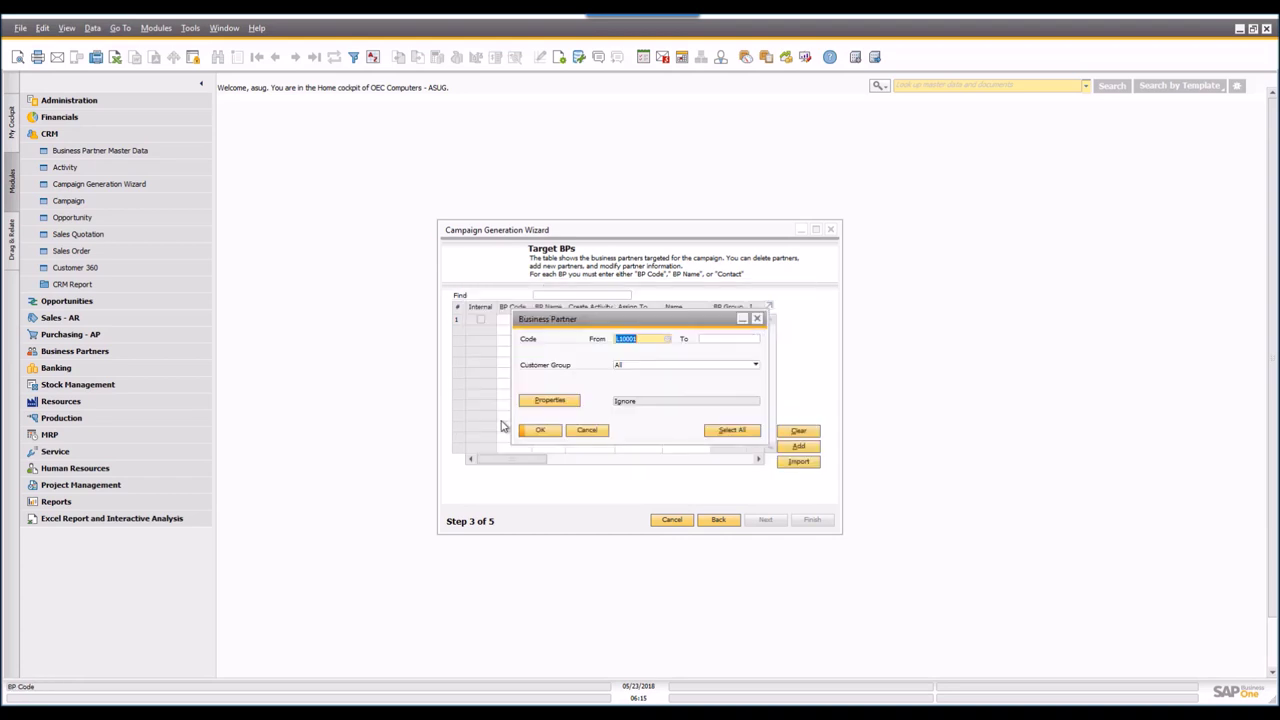
pyautogui.press('Return')
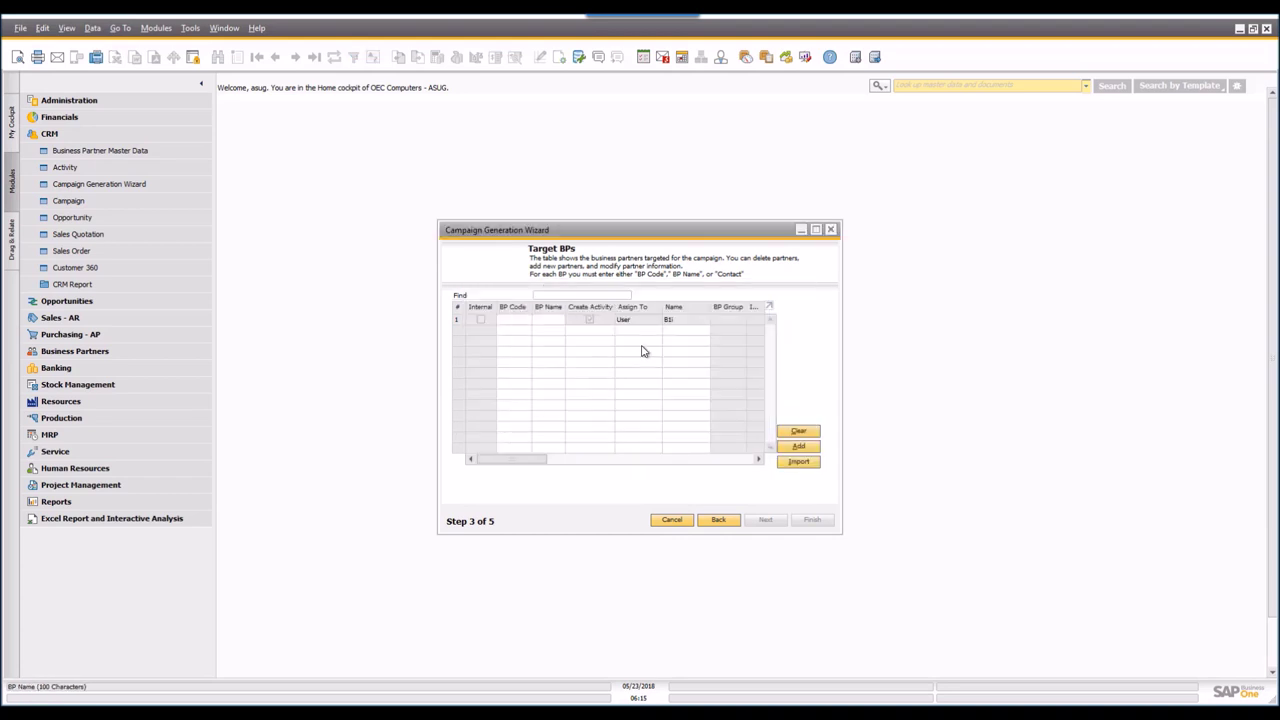
# End the code range at the lead in row 14 of the partner list and add the range as campaign targets
pyautogui.click(798, 446)
pyautogui.click(724, 346)
pyautogui.click(753, 344)
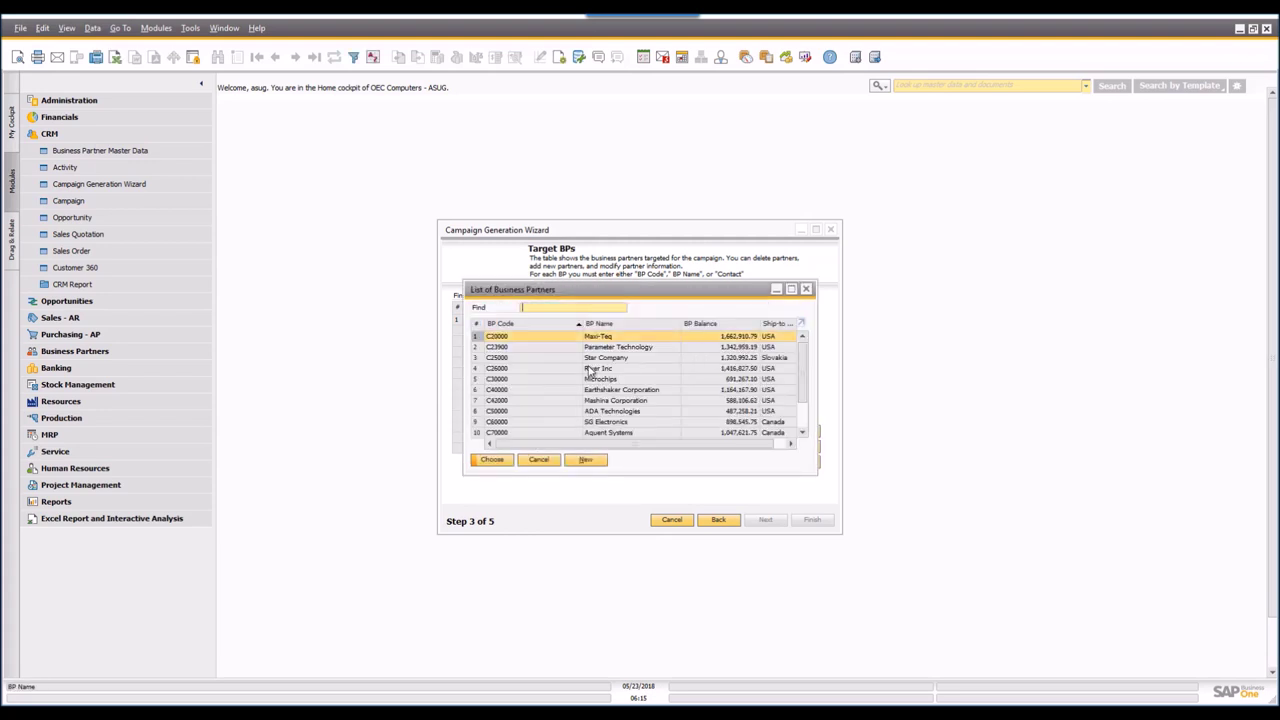
pyautogui.scroll(-2, 802, 420)
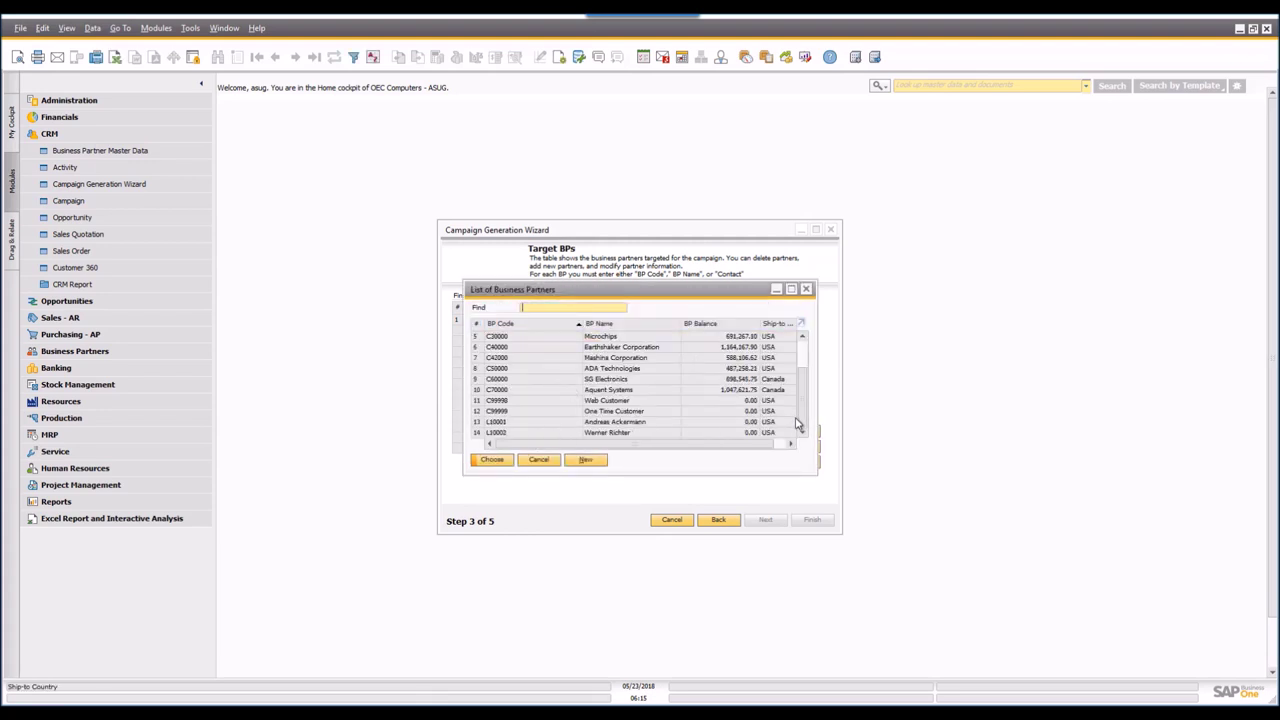
pyautogui.doubleClick(496, 434)
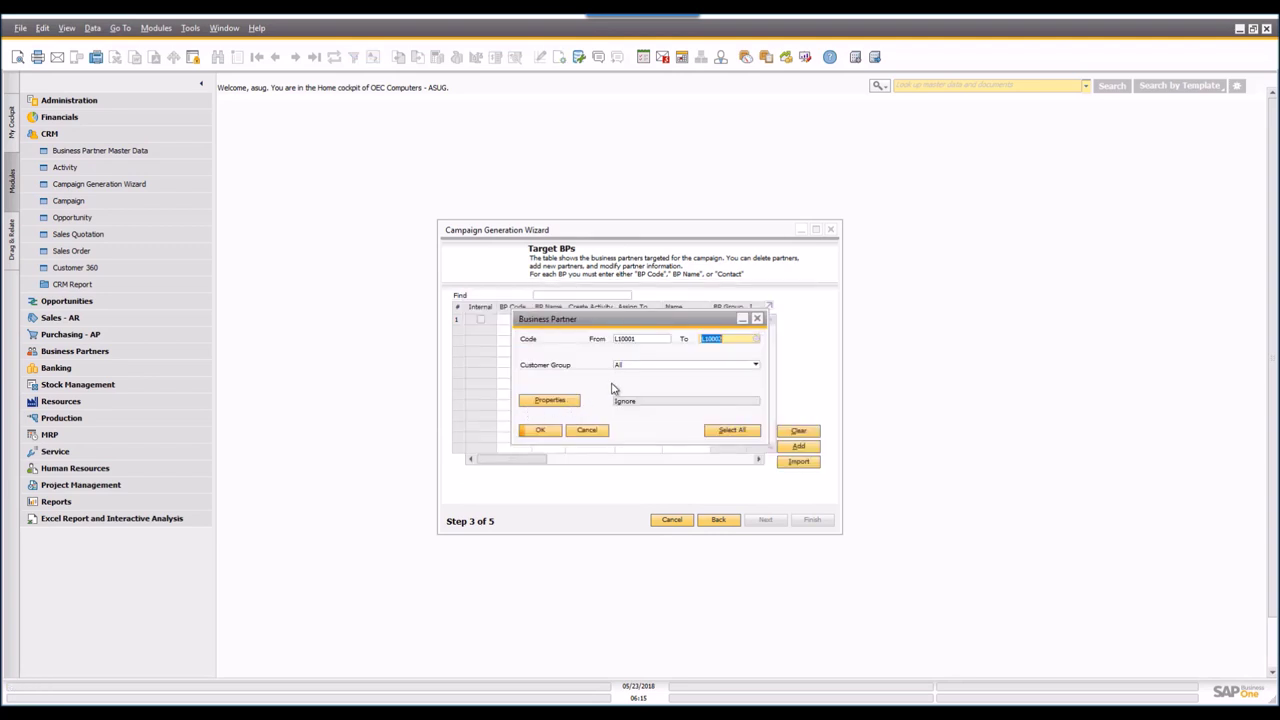
pyautogui.click(540, 430)
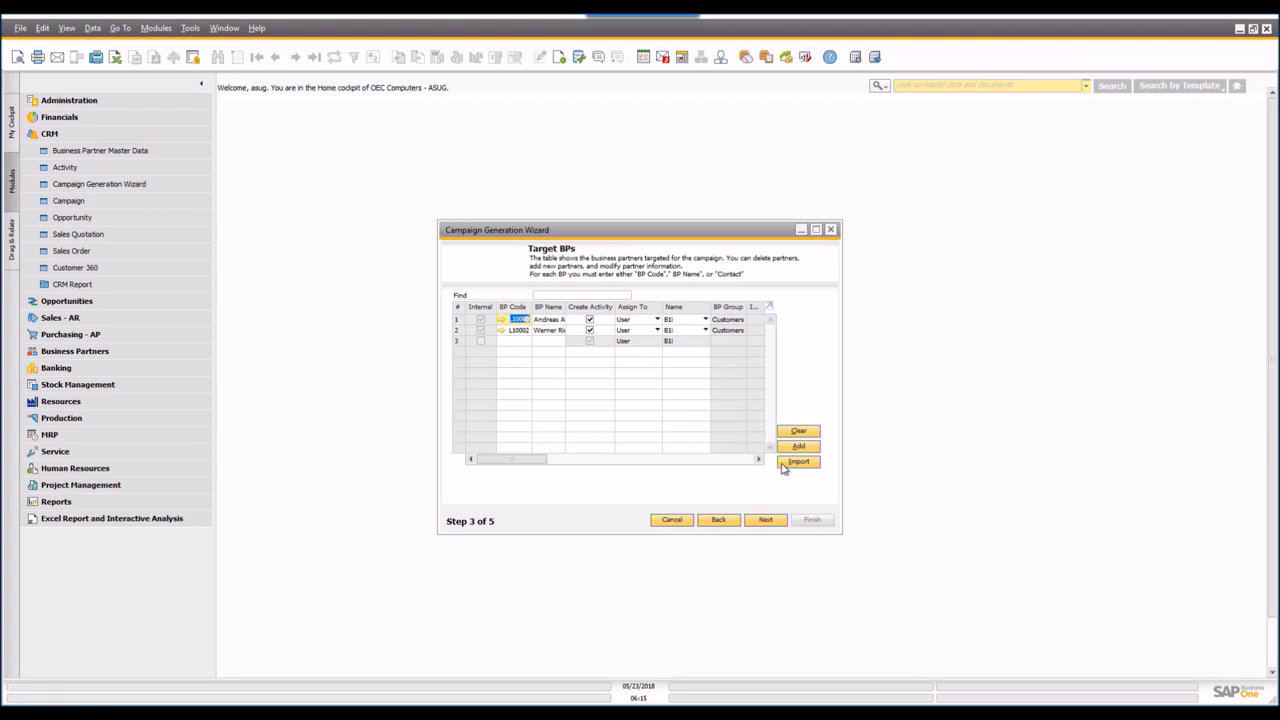
# Review the save and execute options, trying Generate URL, and cancel the campaign wizard
pyautogui.click(764, 521)
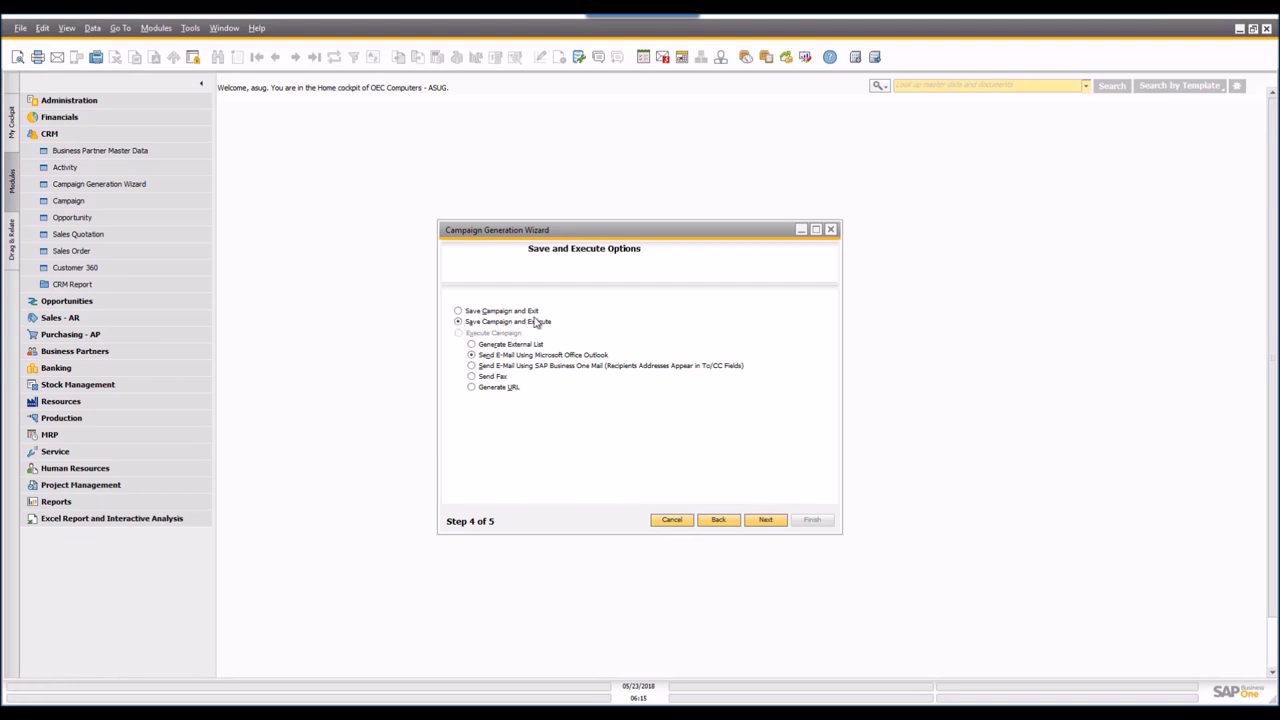
pyautogui.click(472, 355)
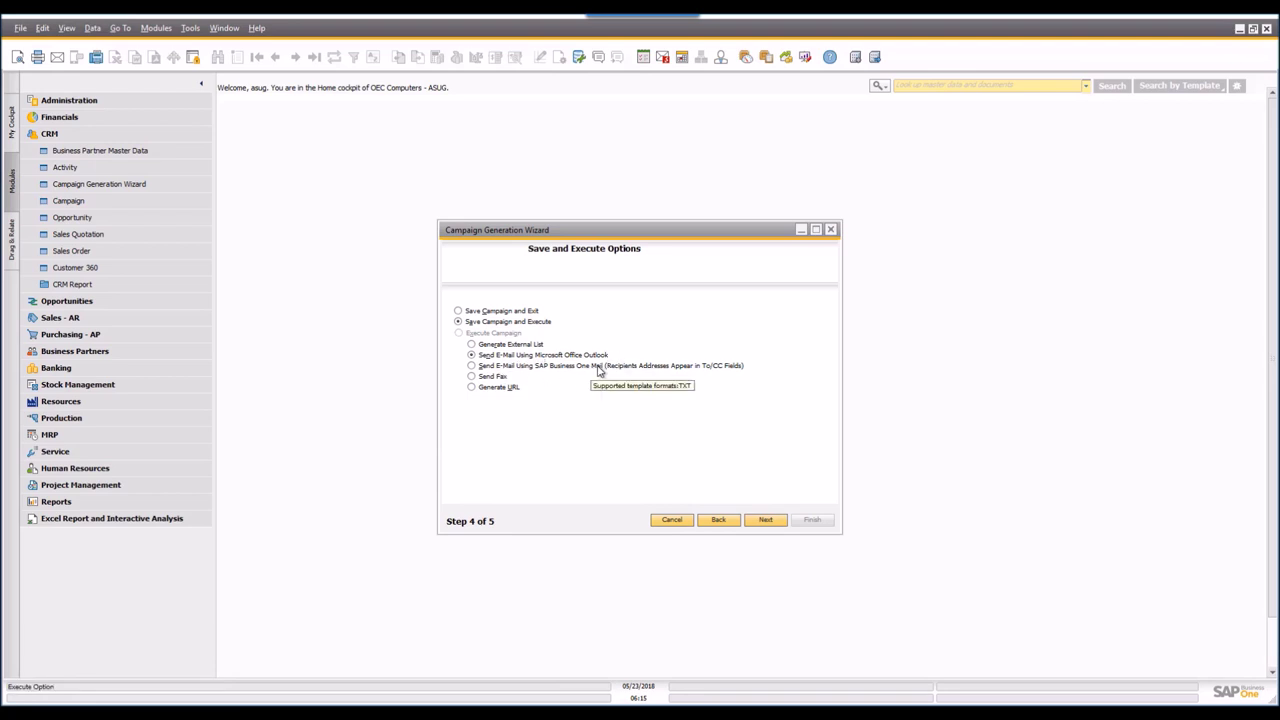
pyautogui.click(487, 390)
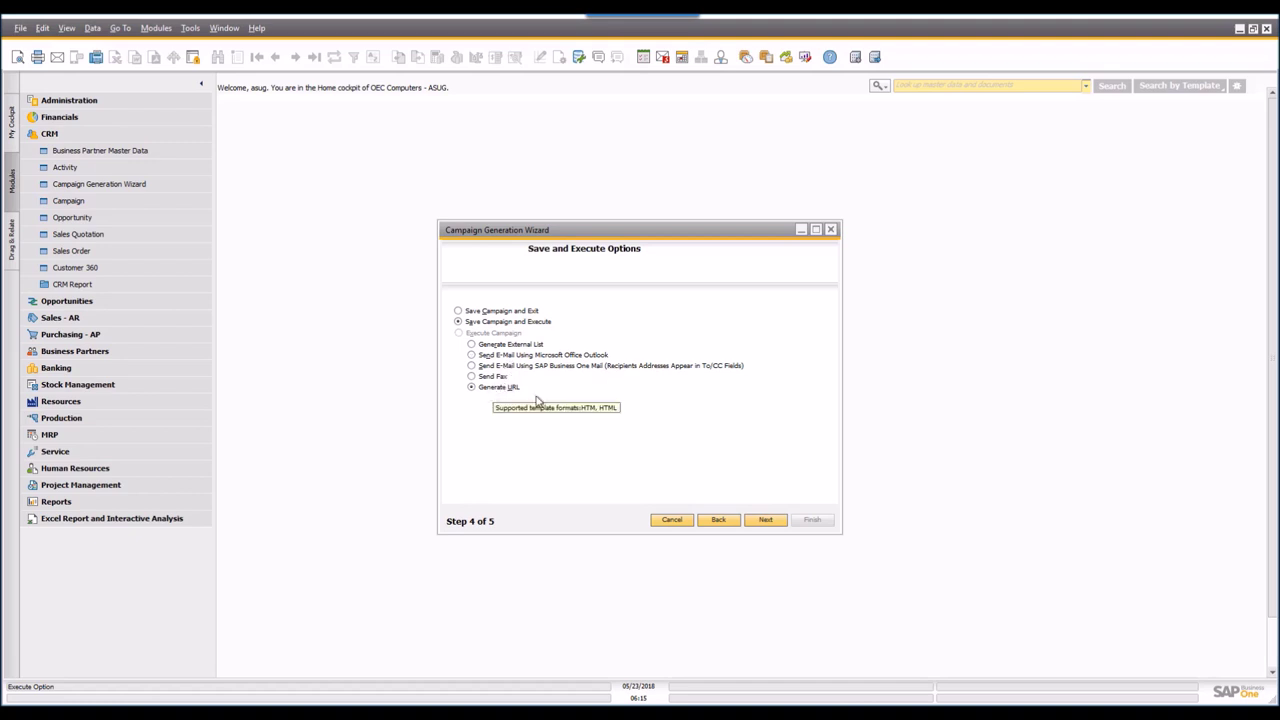
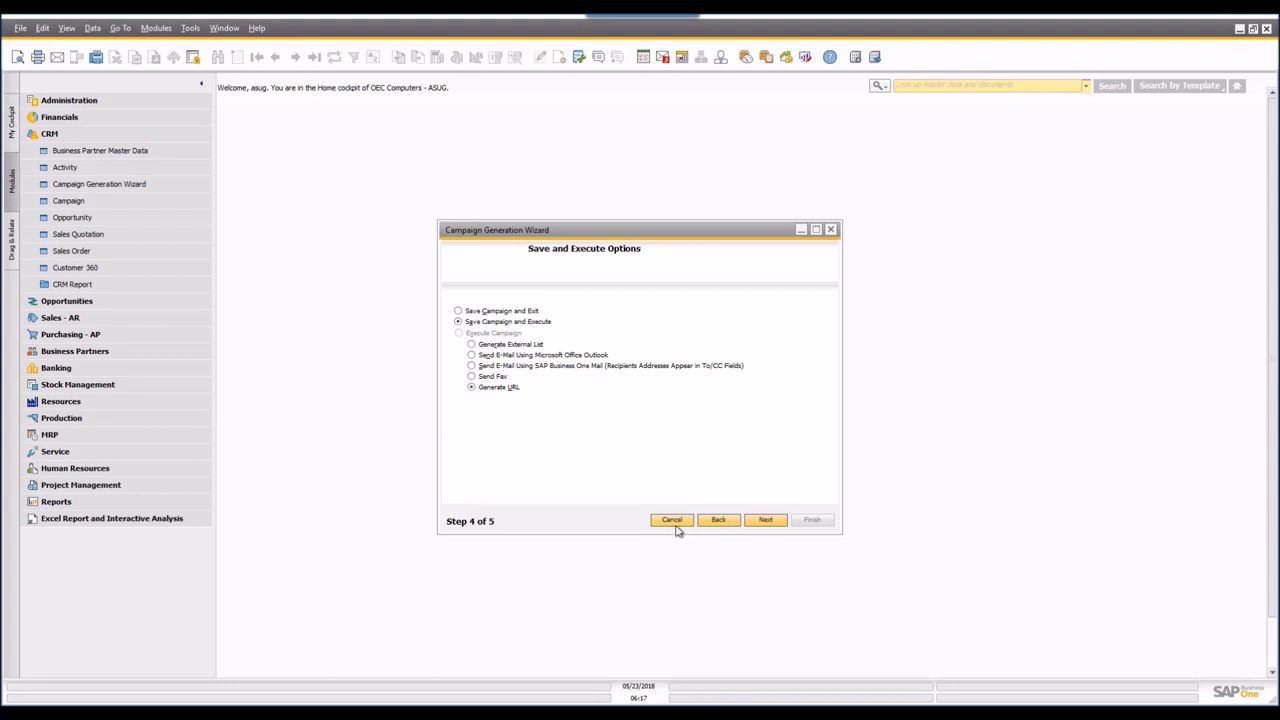
pyautogui.click(672, 520)
# Find the Opportunities Forecast Report among the CRM reports and look at its selection criteria, leaving without running it
pyautogui.click(84, 285)
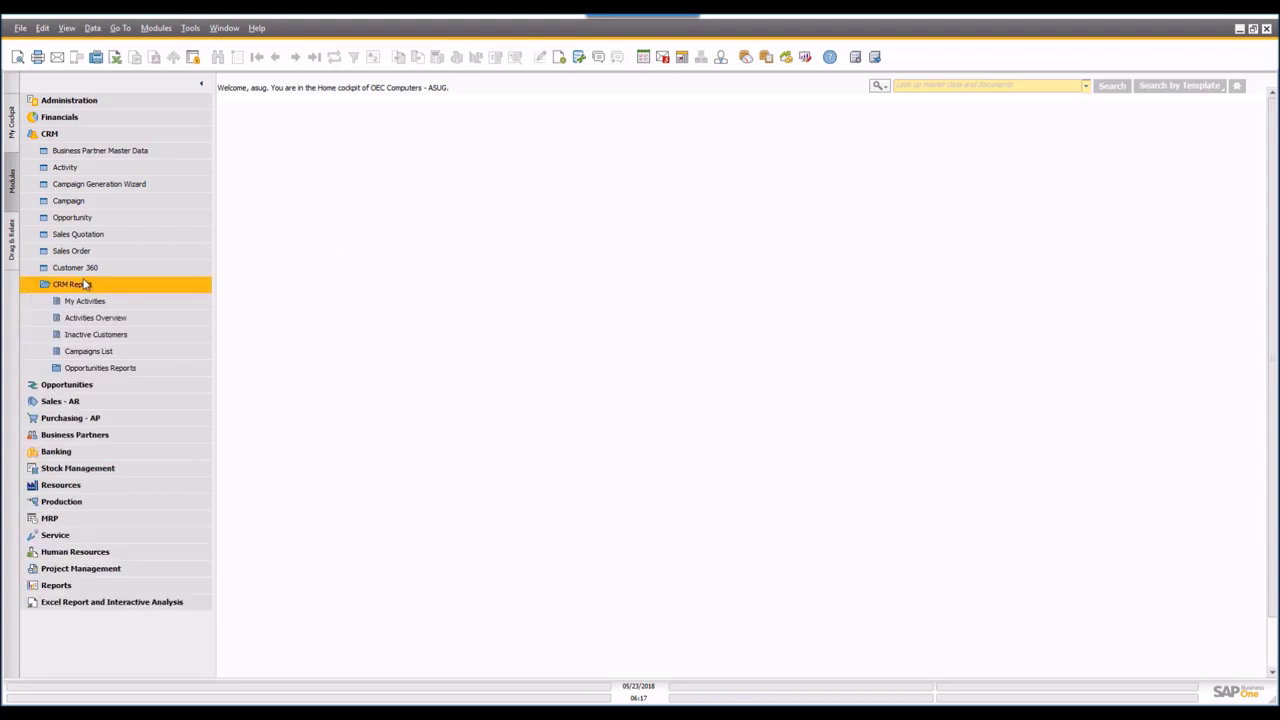
pyautogui.click(110, 371)
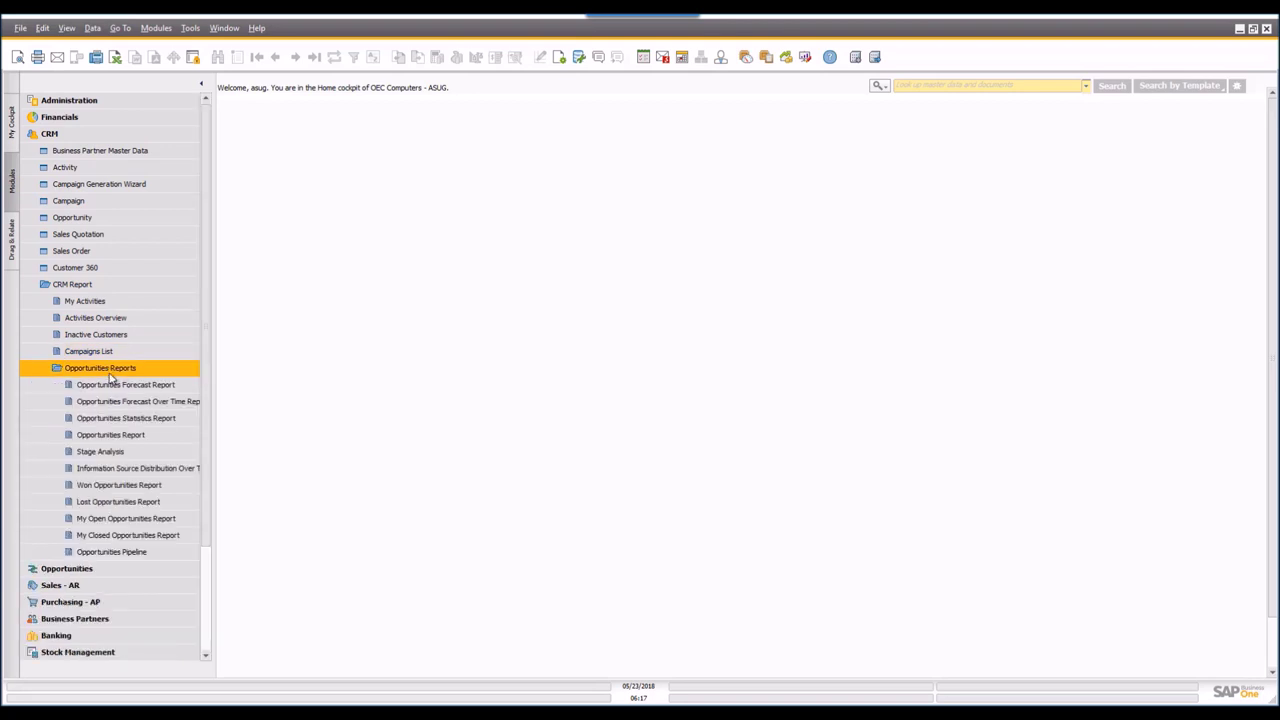
pyautogui.click(122, 388)
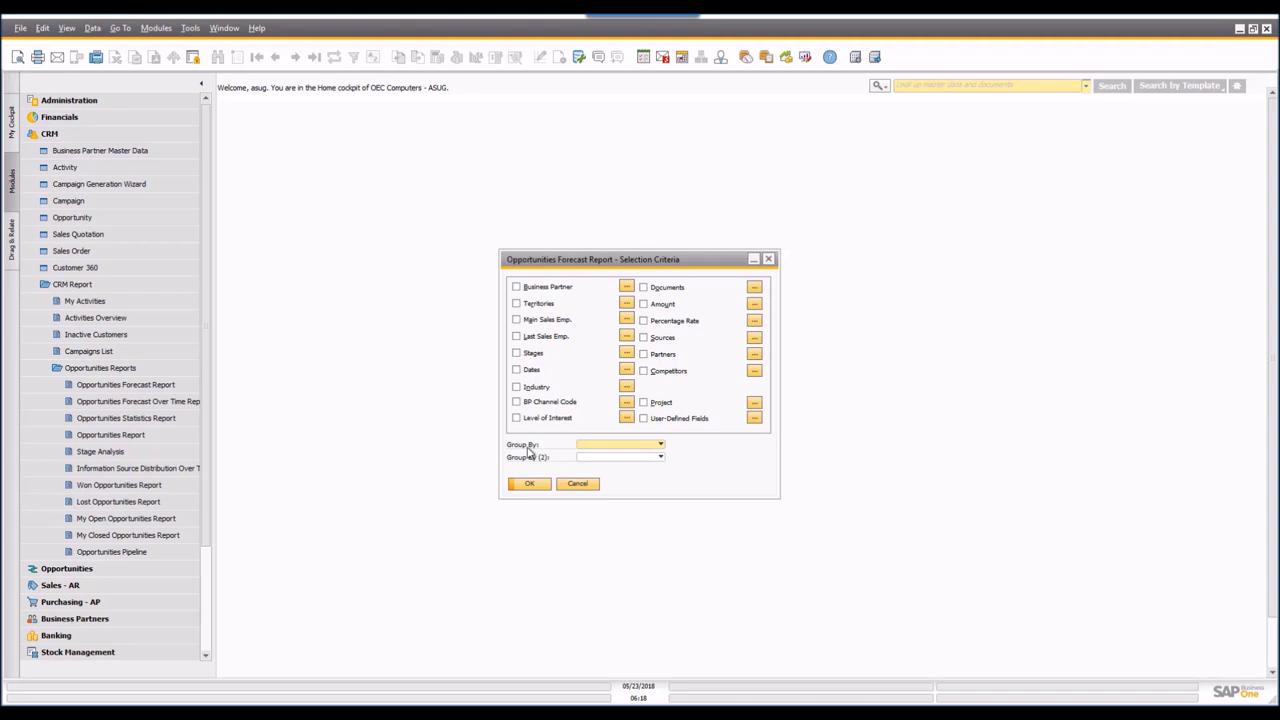
pyautogui.click(577, 483)
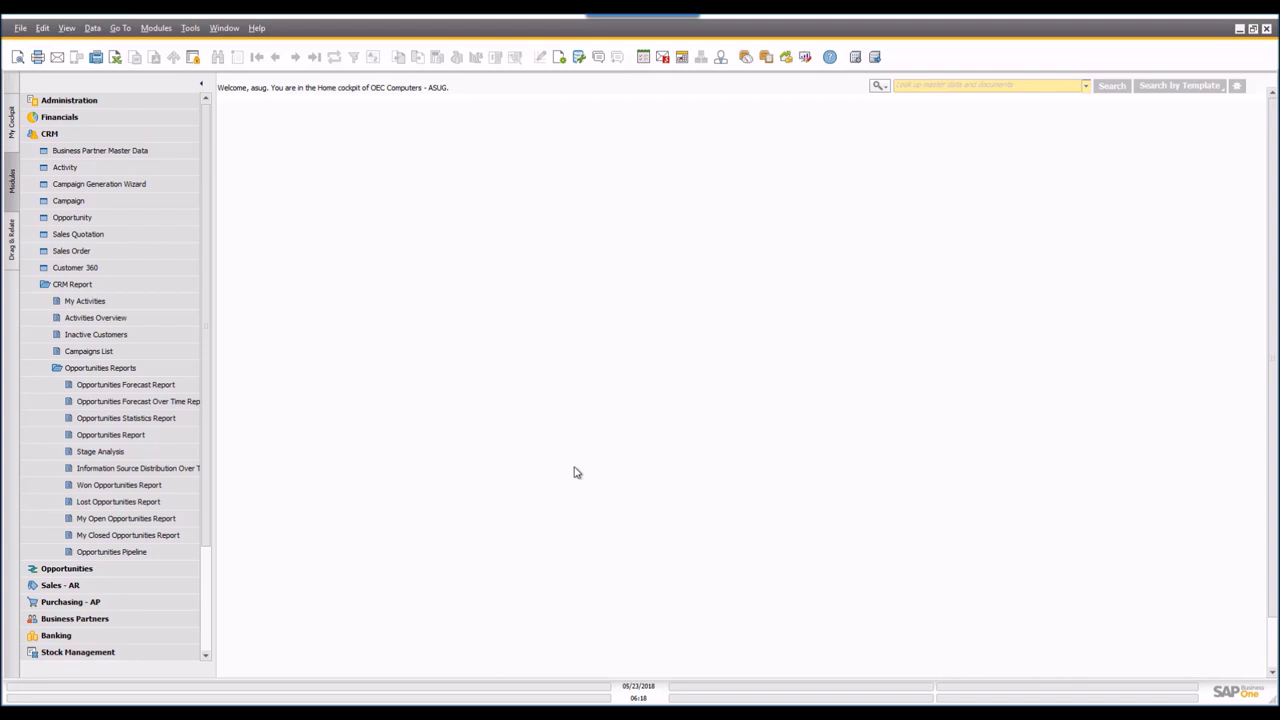